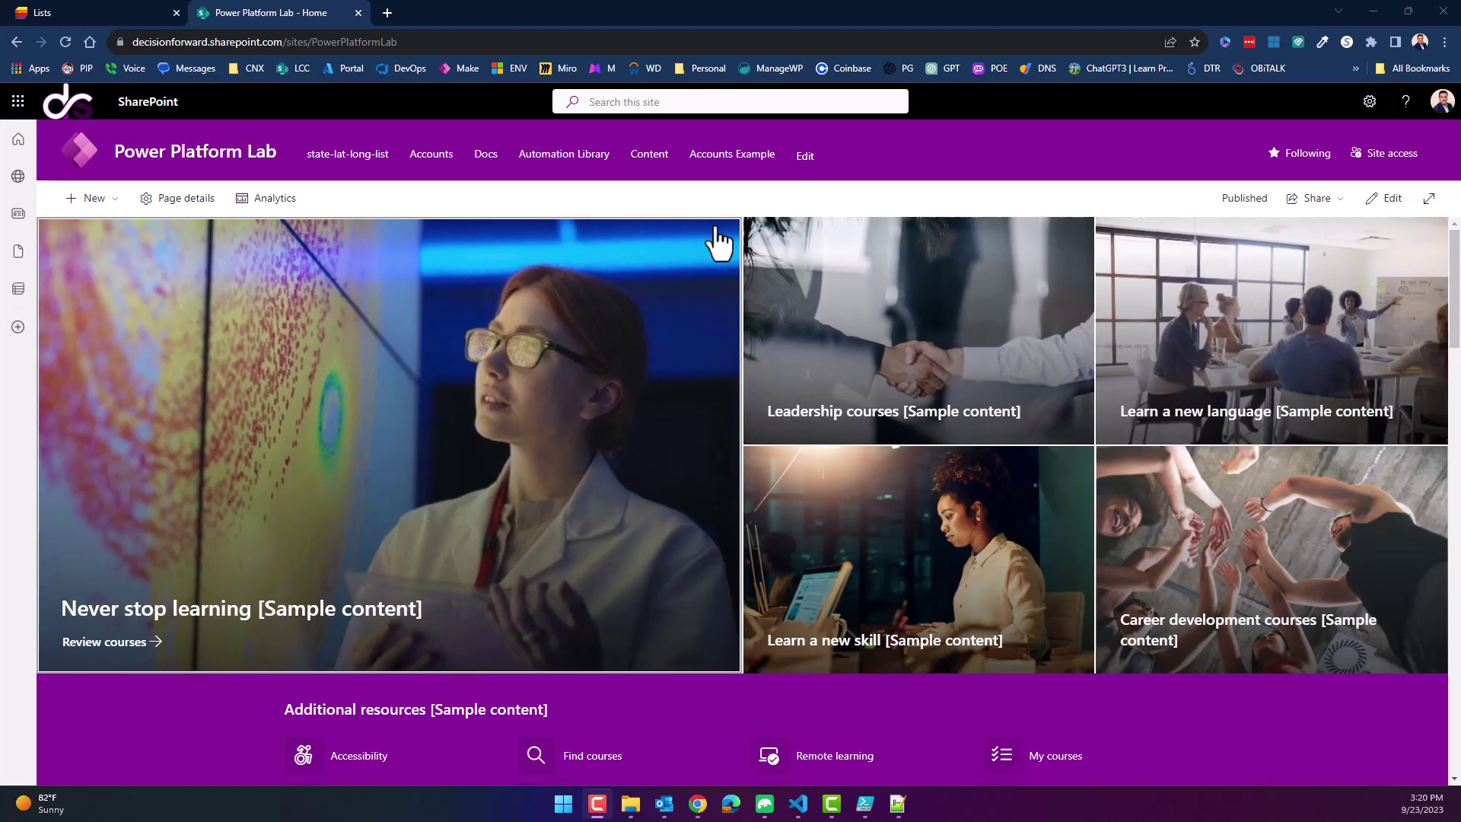
left_click(111, 199)
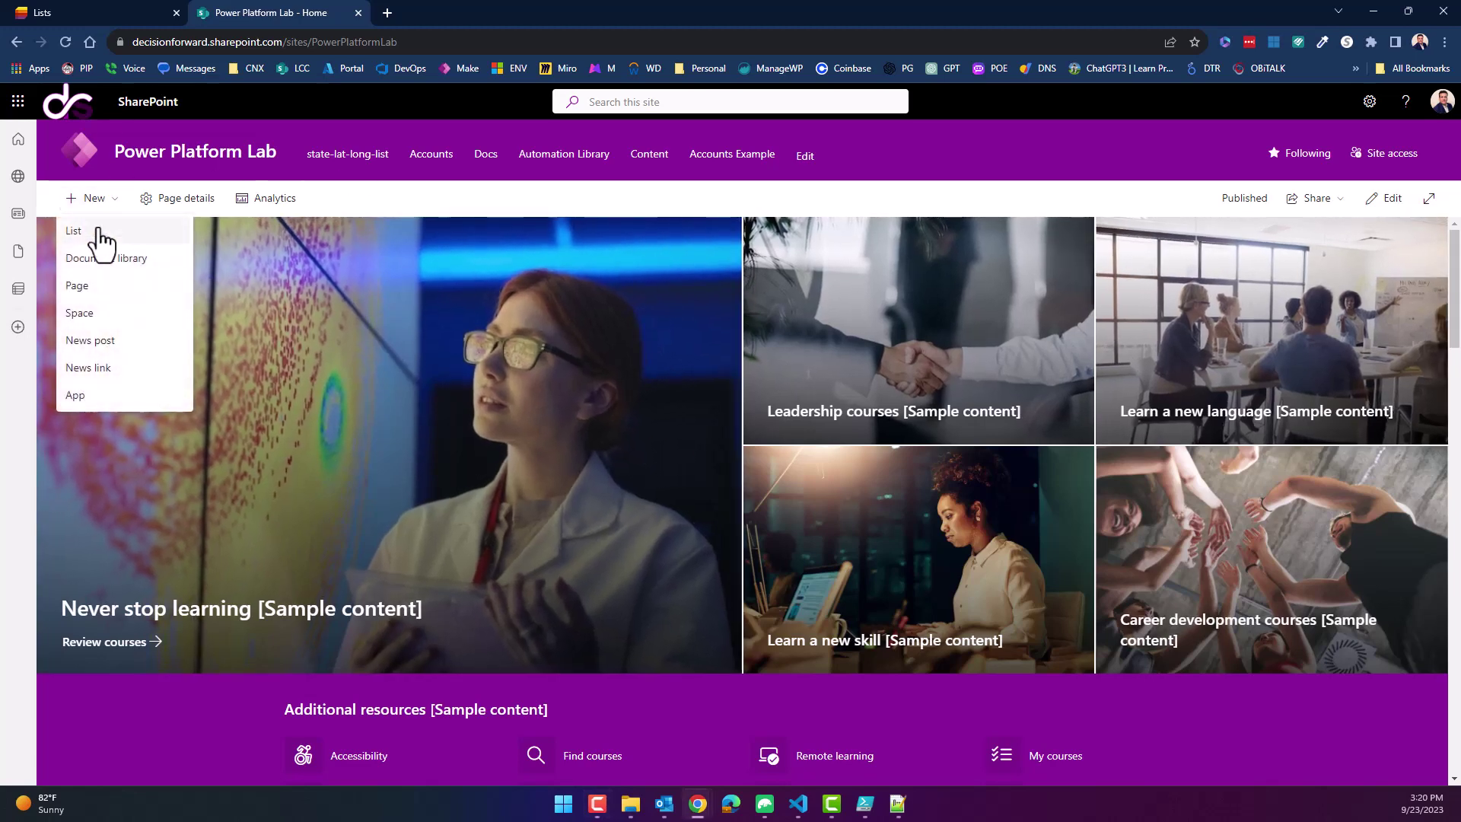
left_click(89, 233)
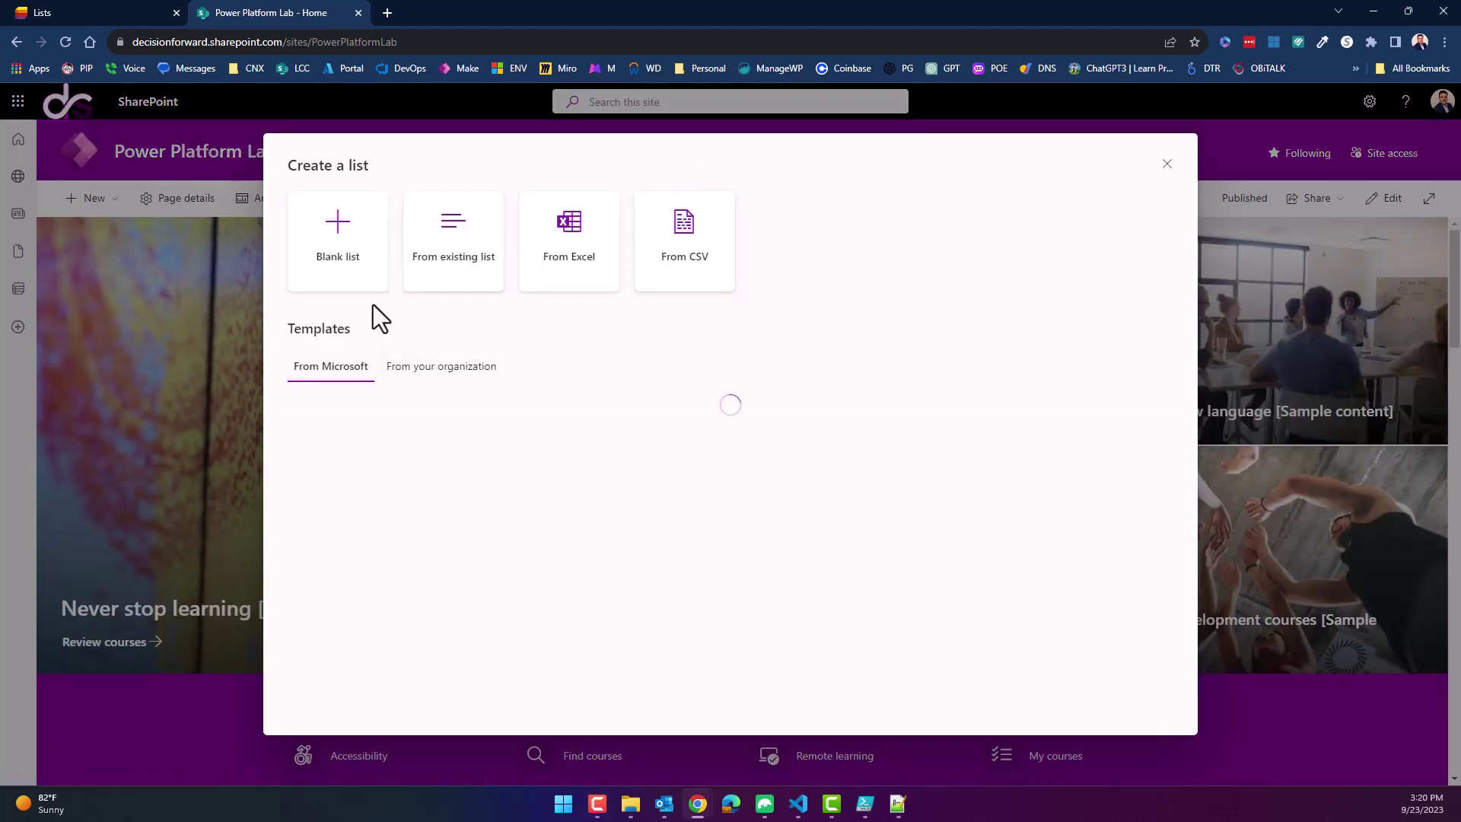
left_click(479, 251)
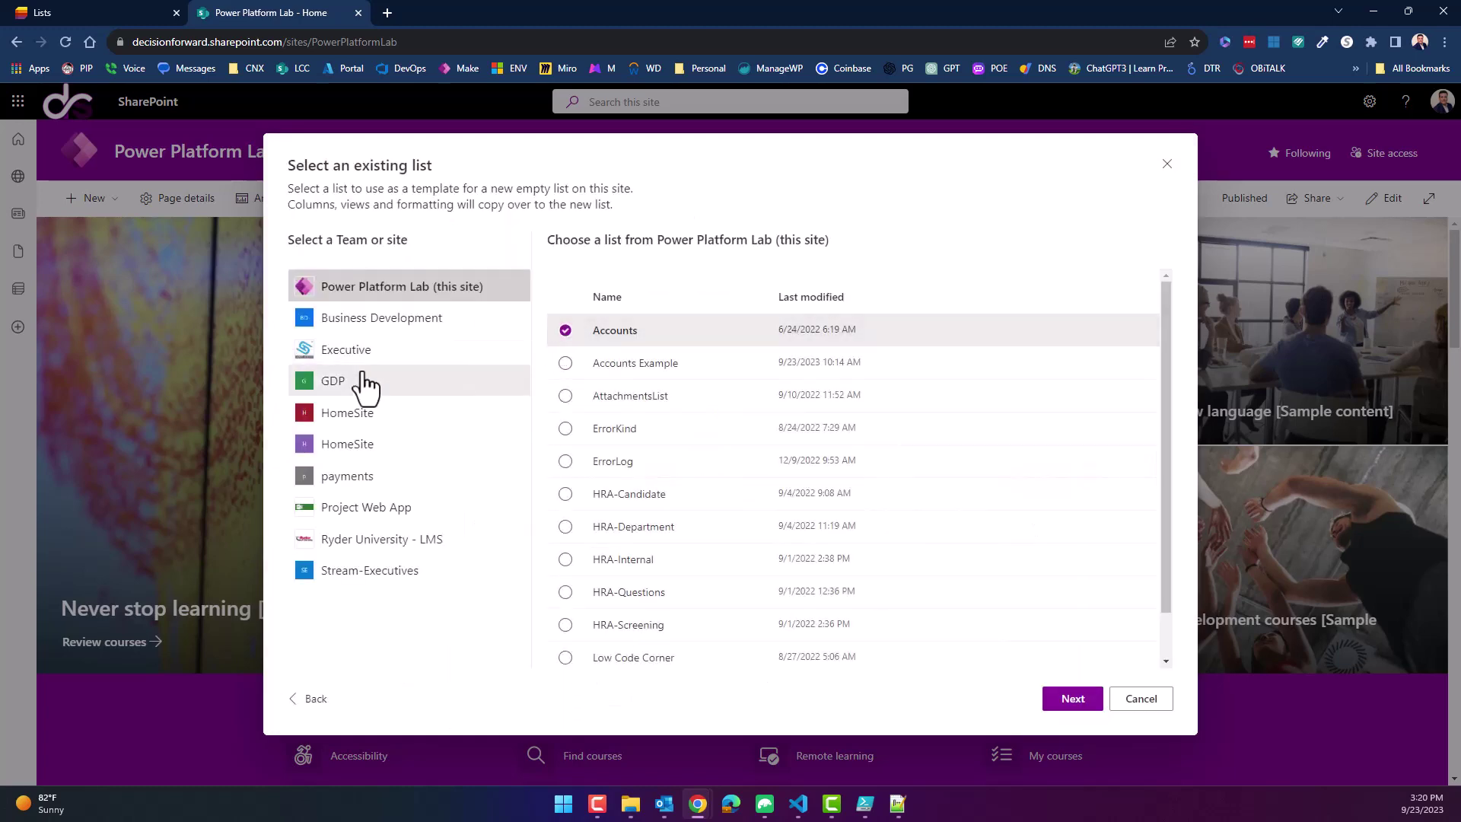
scroll(582, 453, "down", 1)
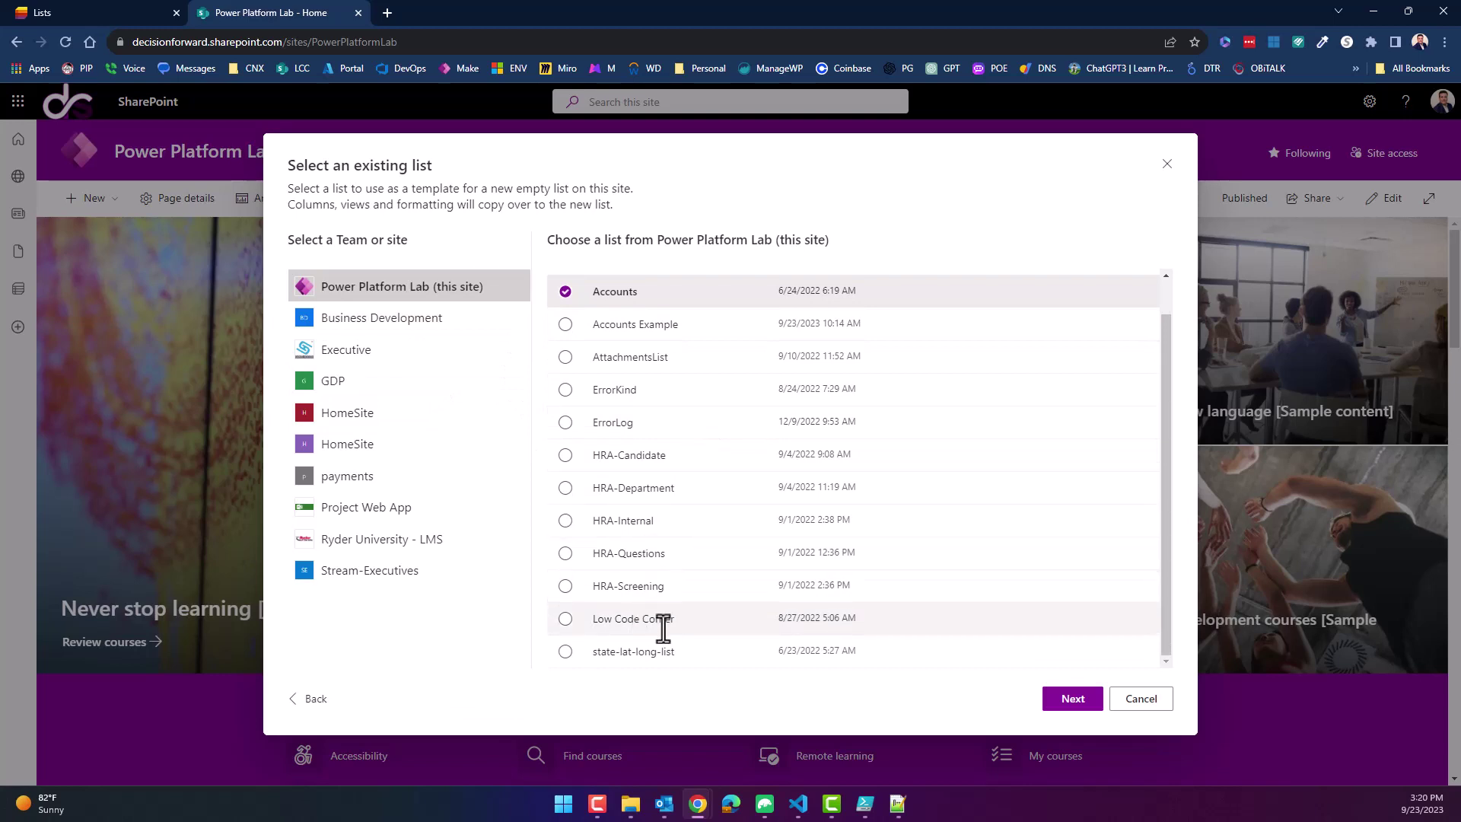
scroll(656, 496, "up", 1)
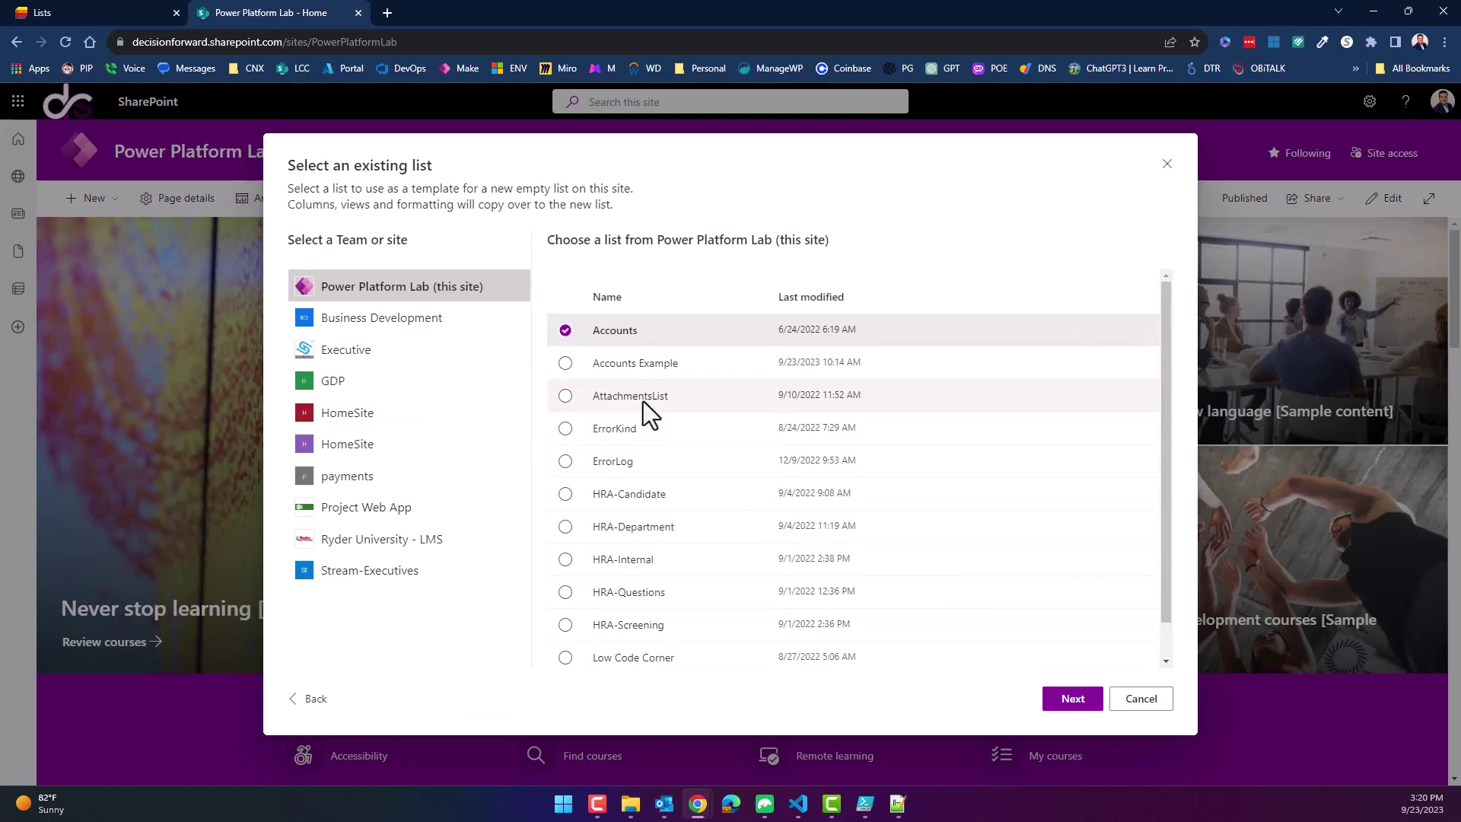
left_click(1067, 704)
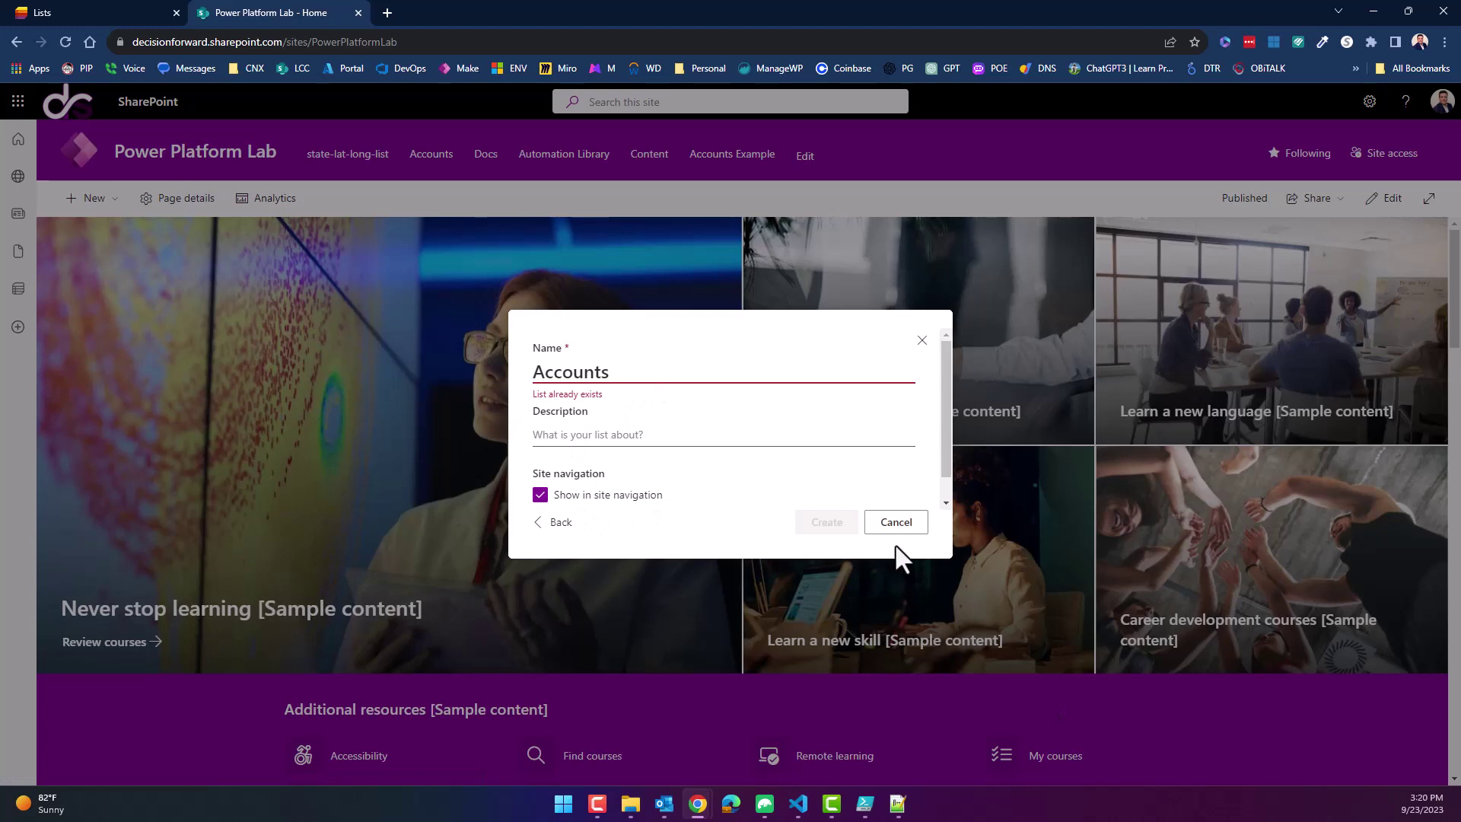
scroll(688, 522, "down", 1)
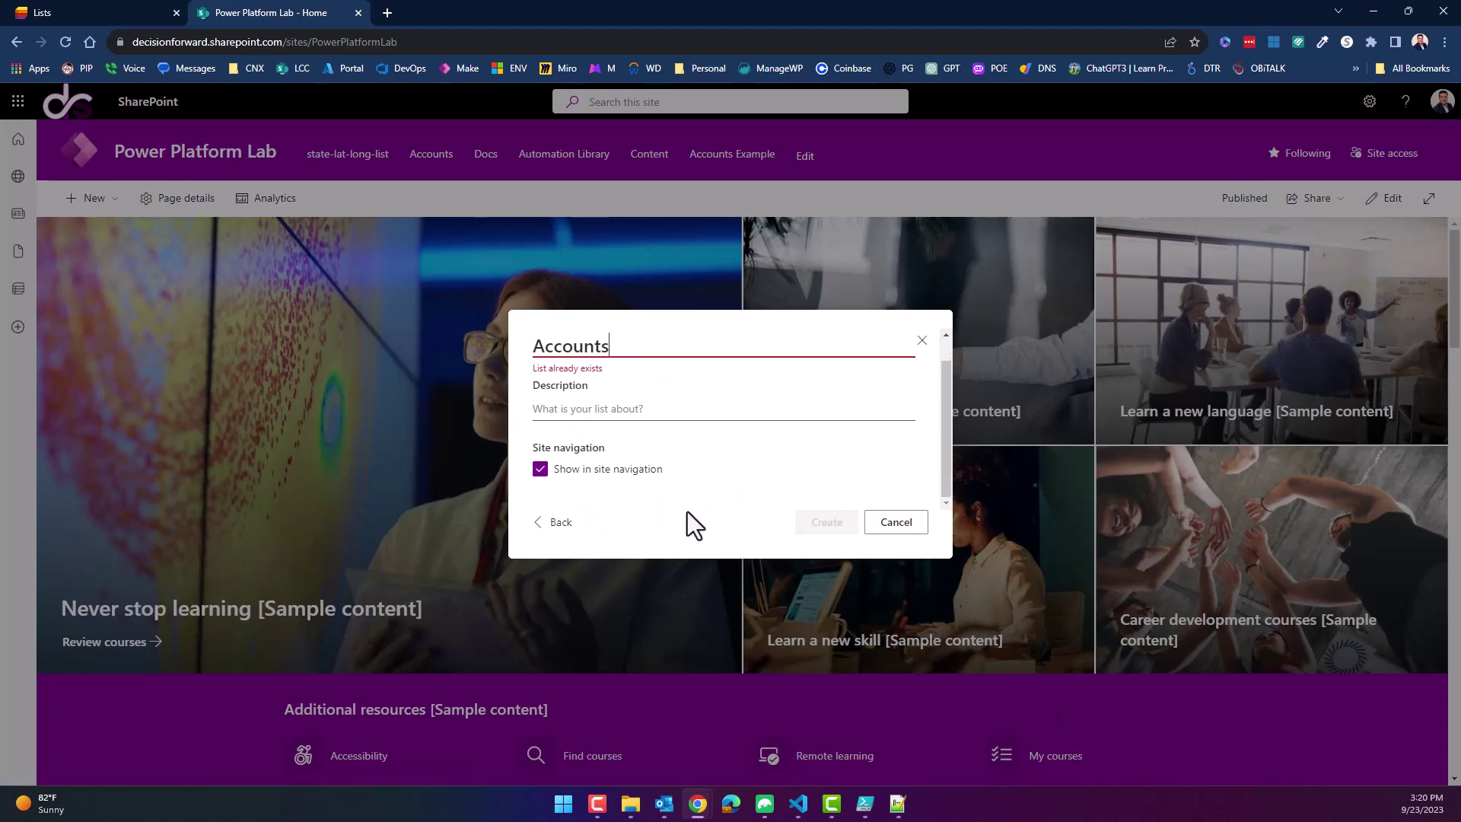
left_click(896, 522)
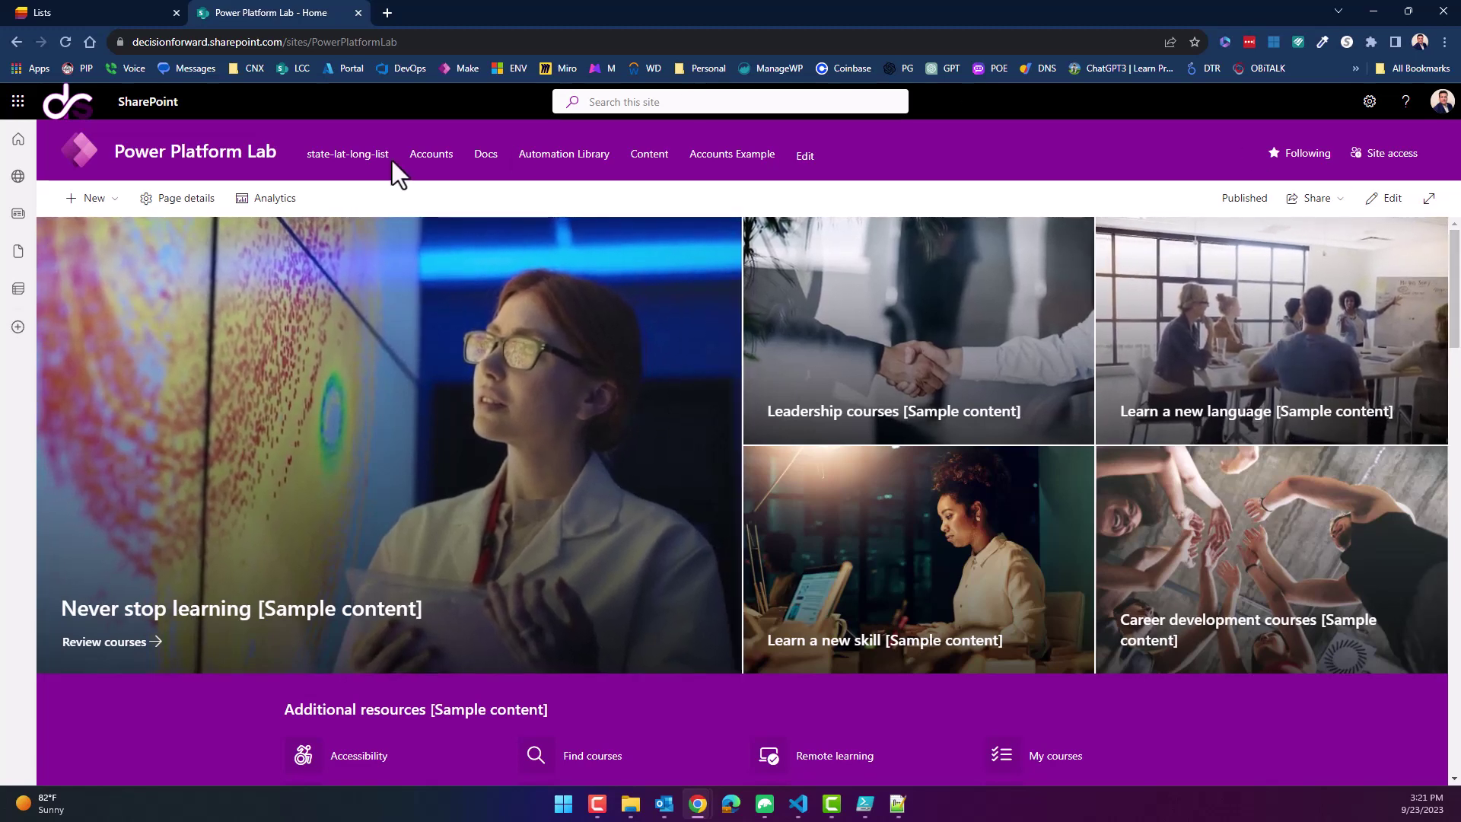
Step: Open the Accounts list from the Power Platform Lab site contents and look over its items
left_click(645, 172)
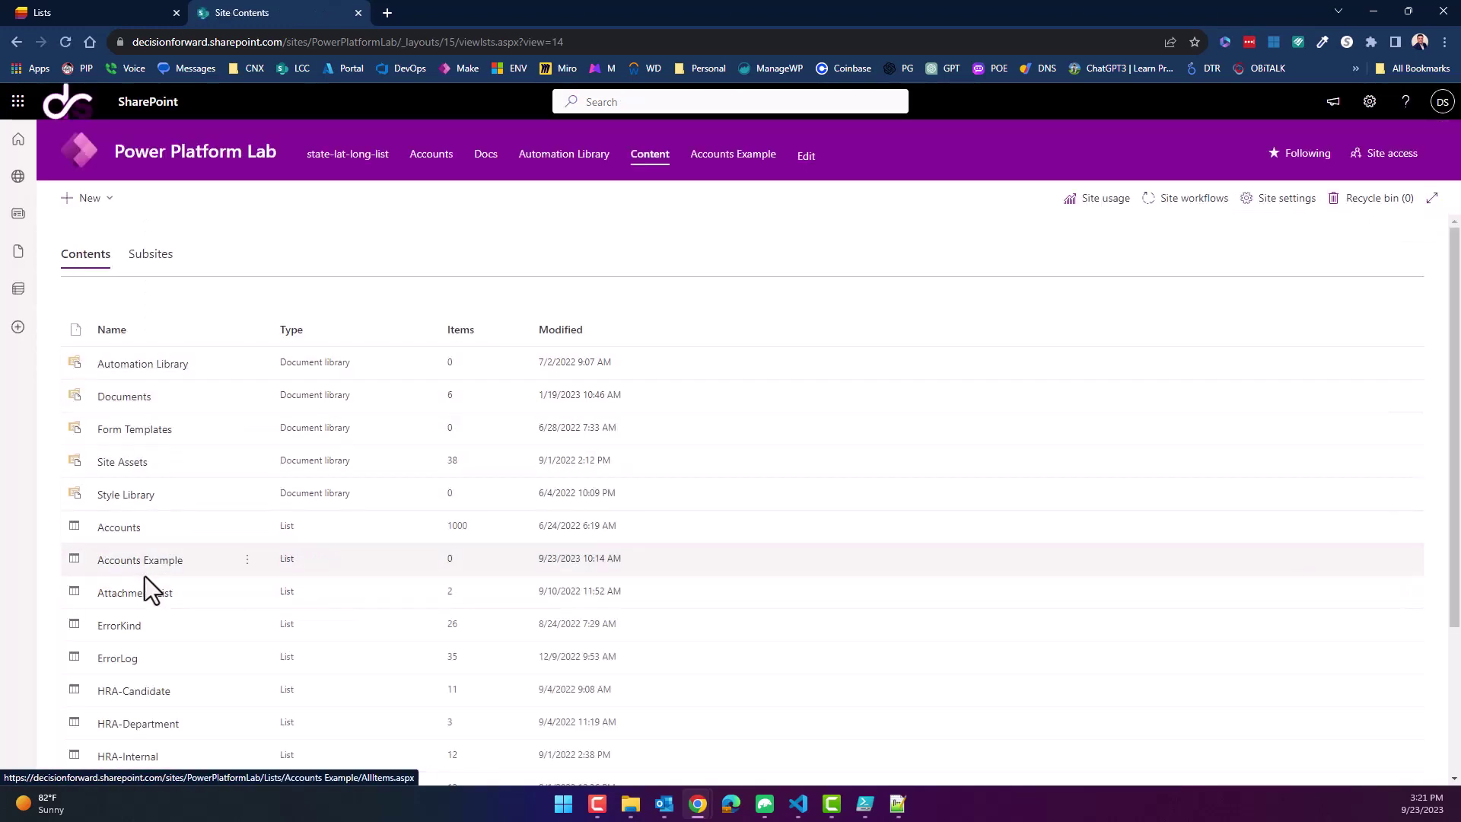
left_click(134, 533)
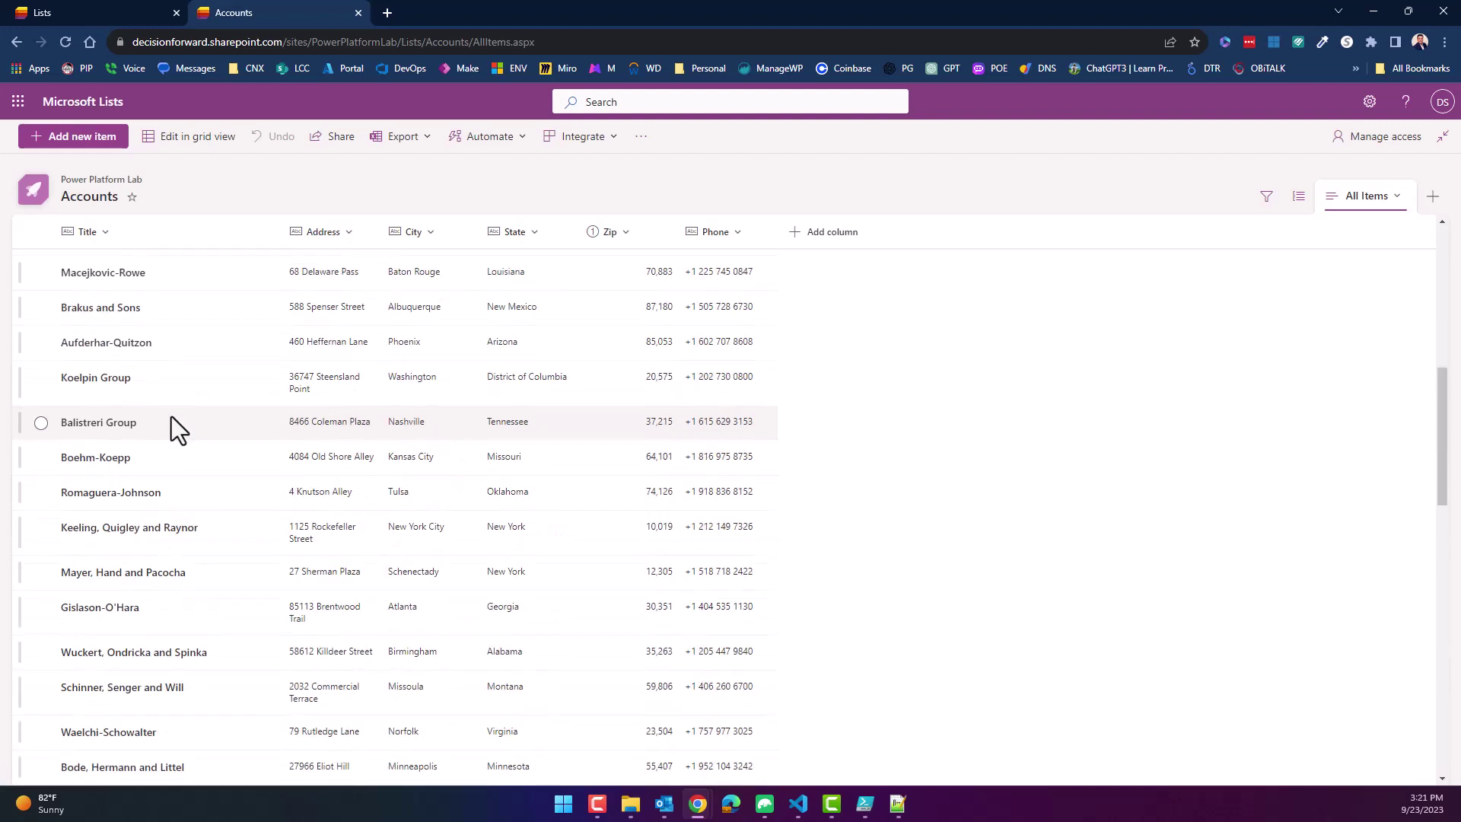
scroll(172, 417, "up", 10)
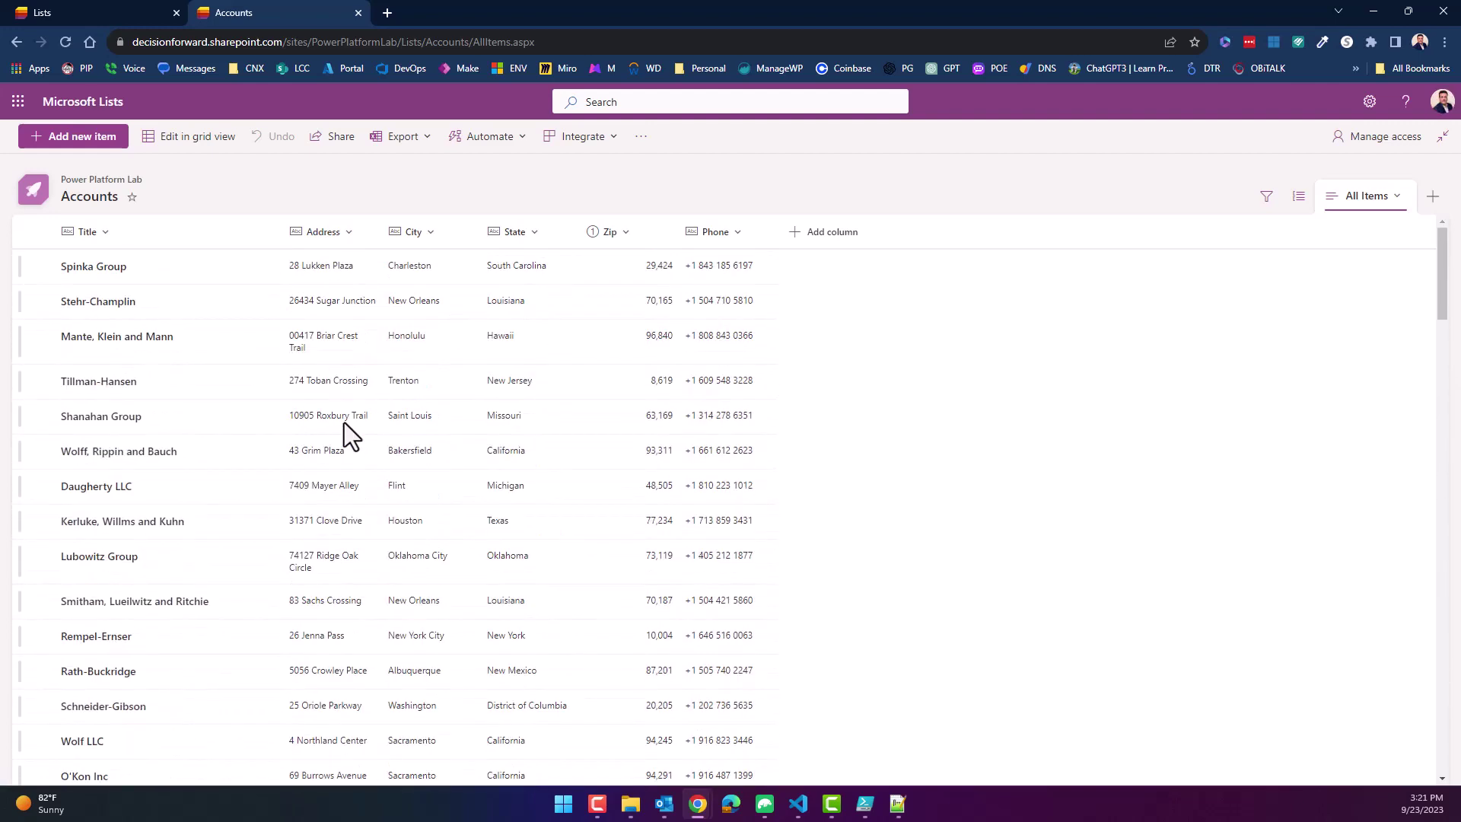
Step: Open the Accounts list settings and locate the Save list as template option under Permissions and Management
left_click(1370, 102)
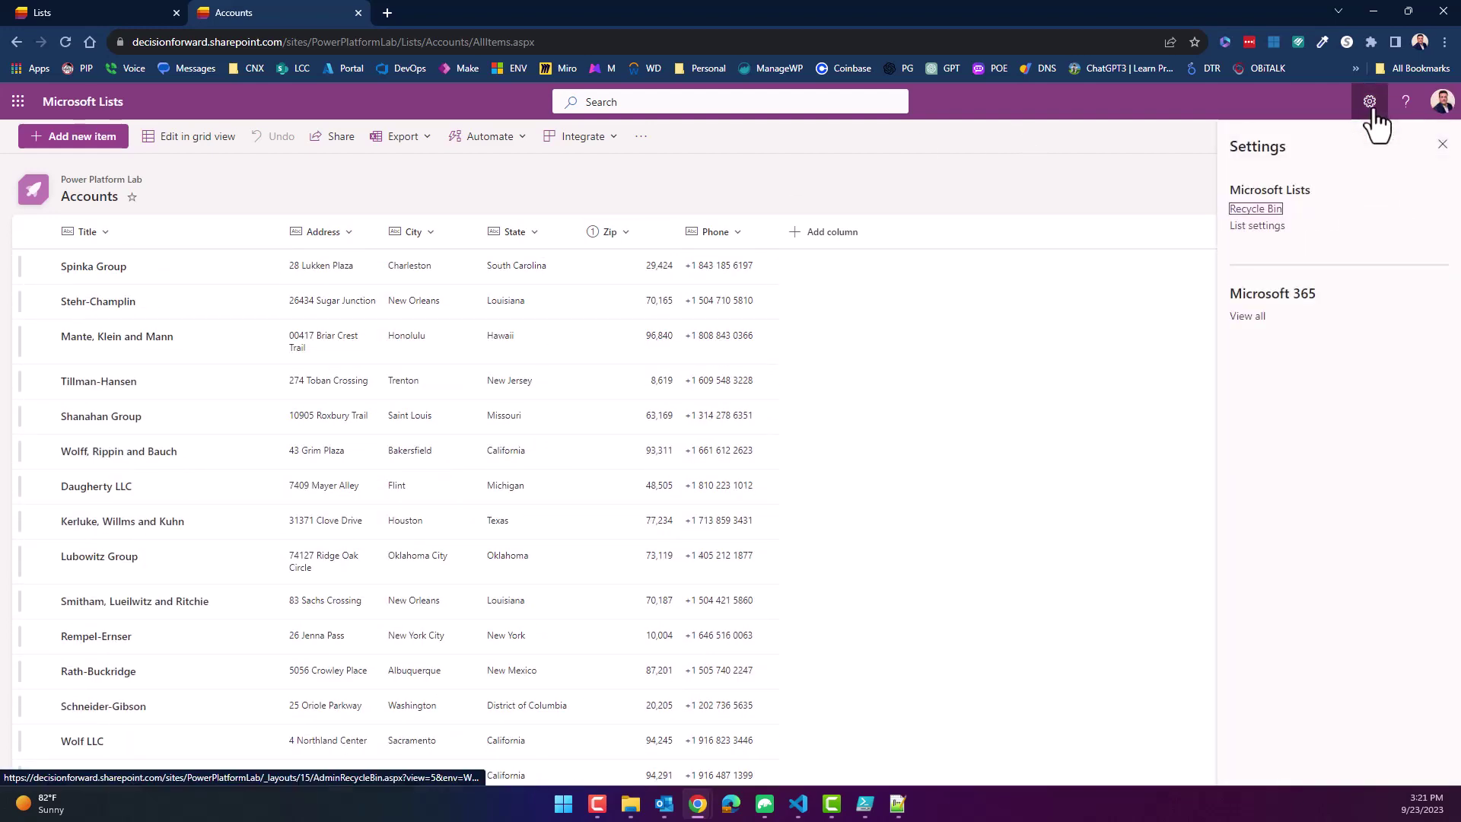
left_click(1266, 226)
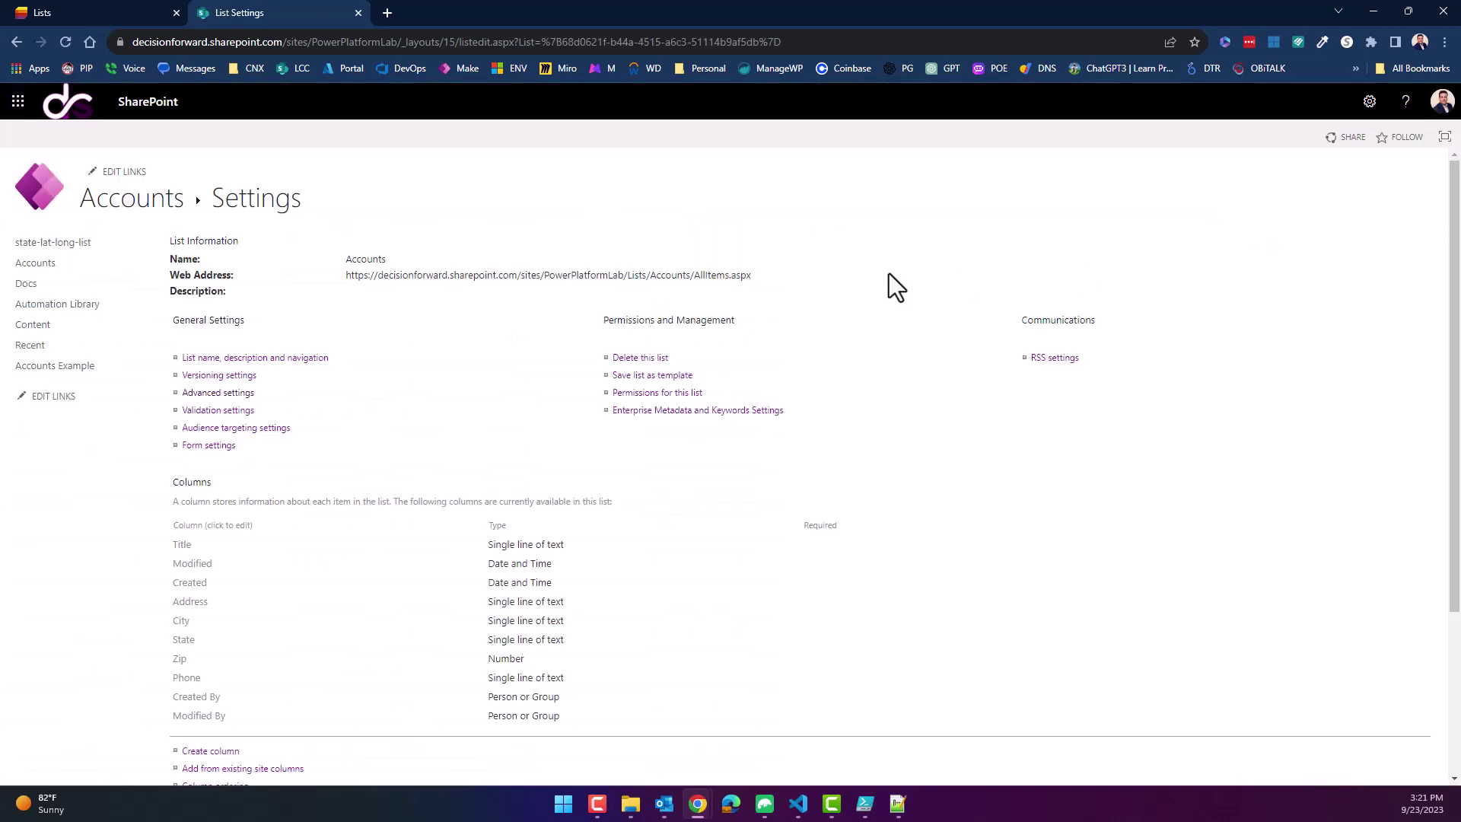
left_click_drag(614, 326, 743, 322)
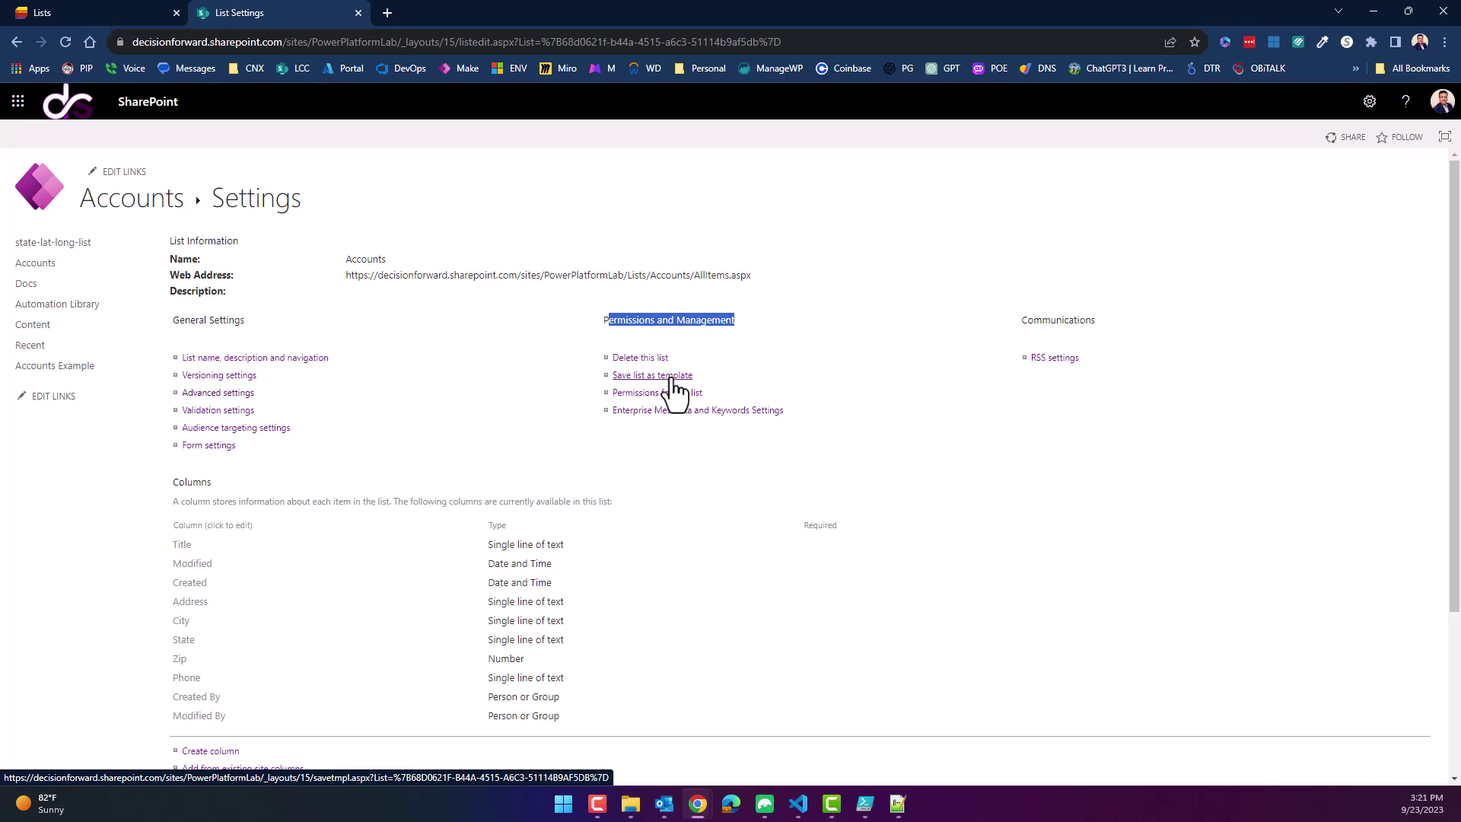
left_click_drag(675, 394, 610, 367)
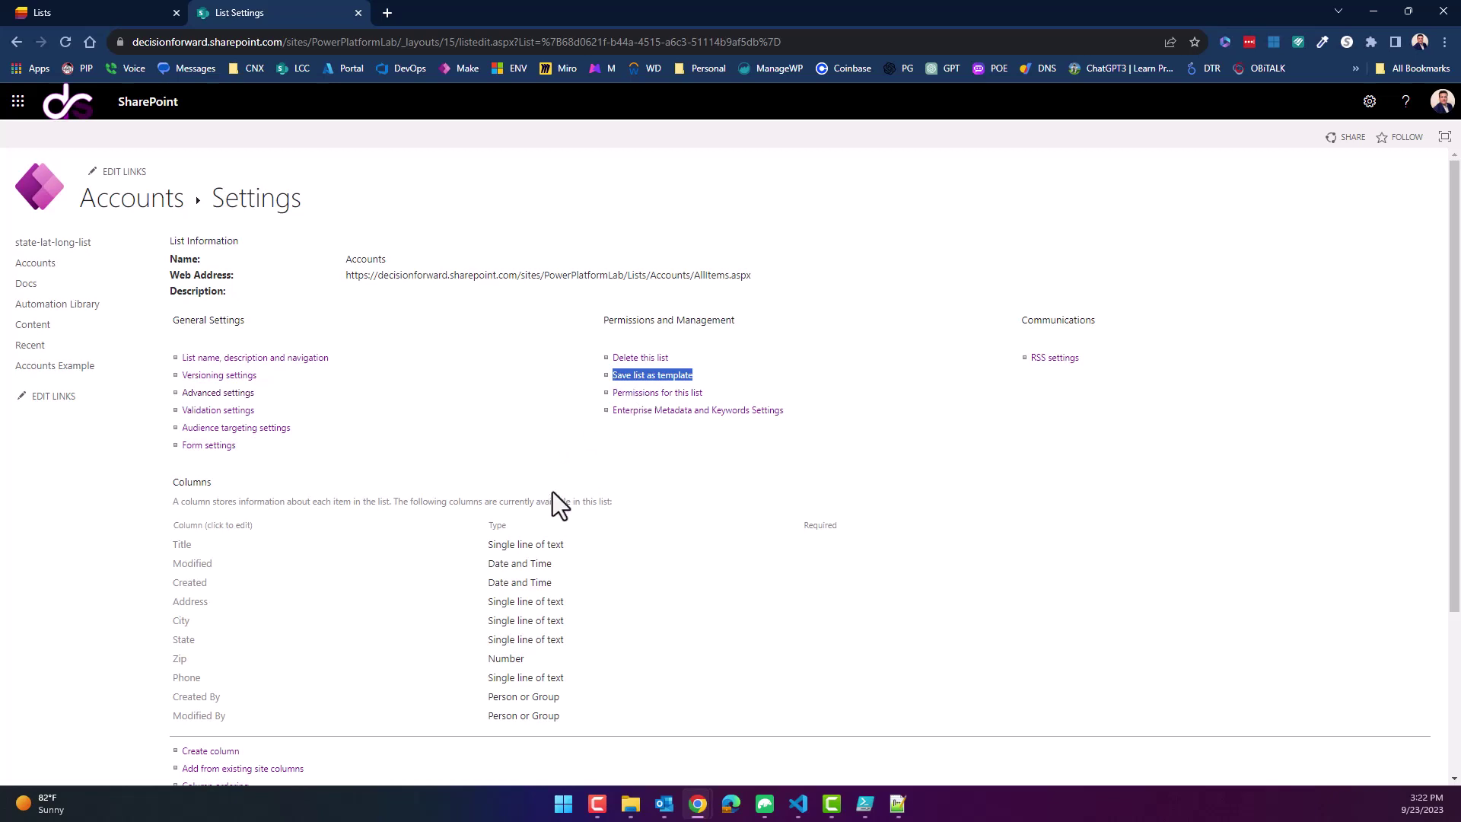
Step: Open the Microsoft 365 admin center and go from there to the SharePoint admin center
left_click(18, 101)
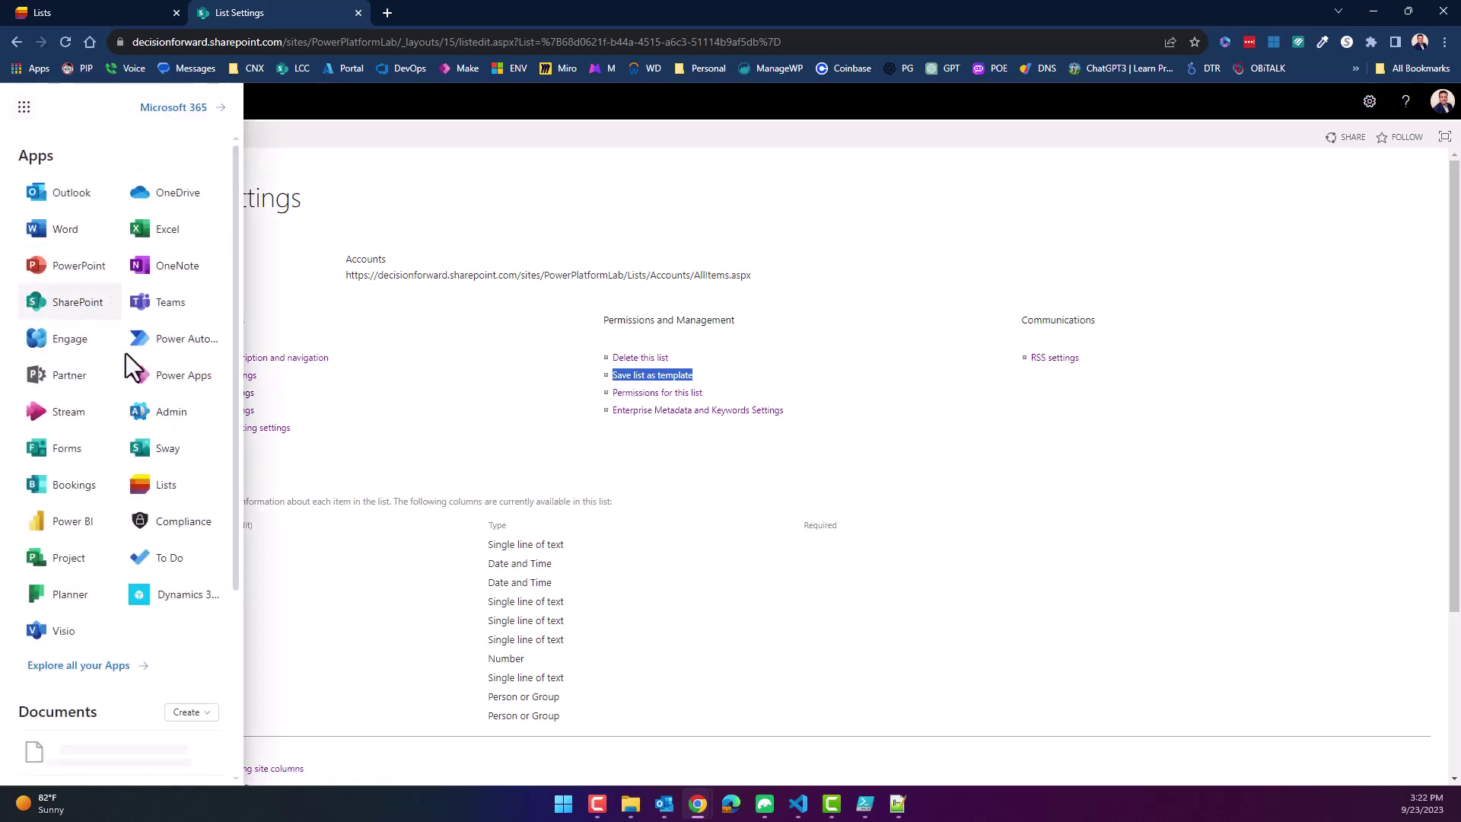
left_click(194, 423)
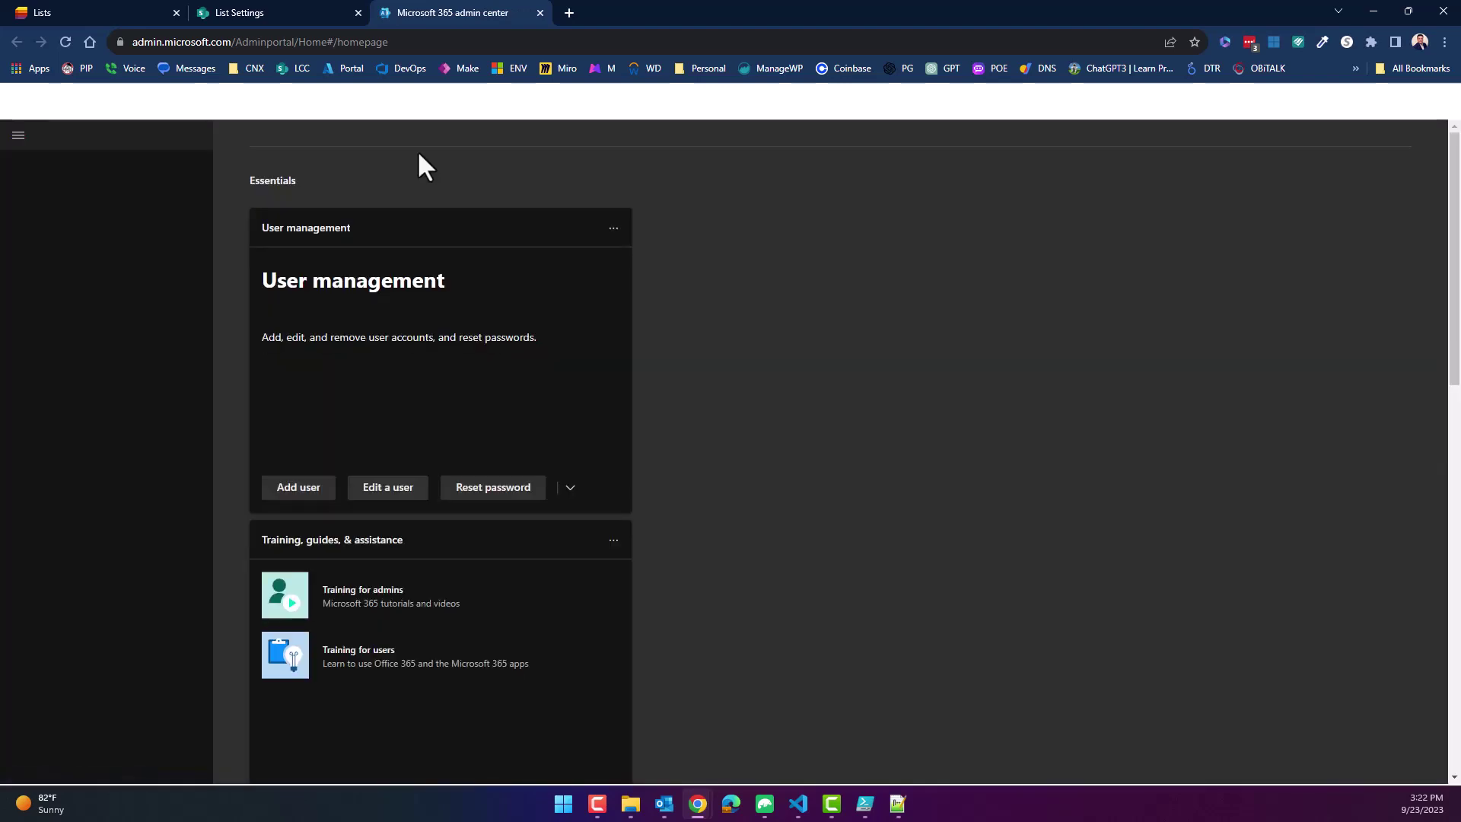
left_click(59, 376)
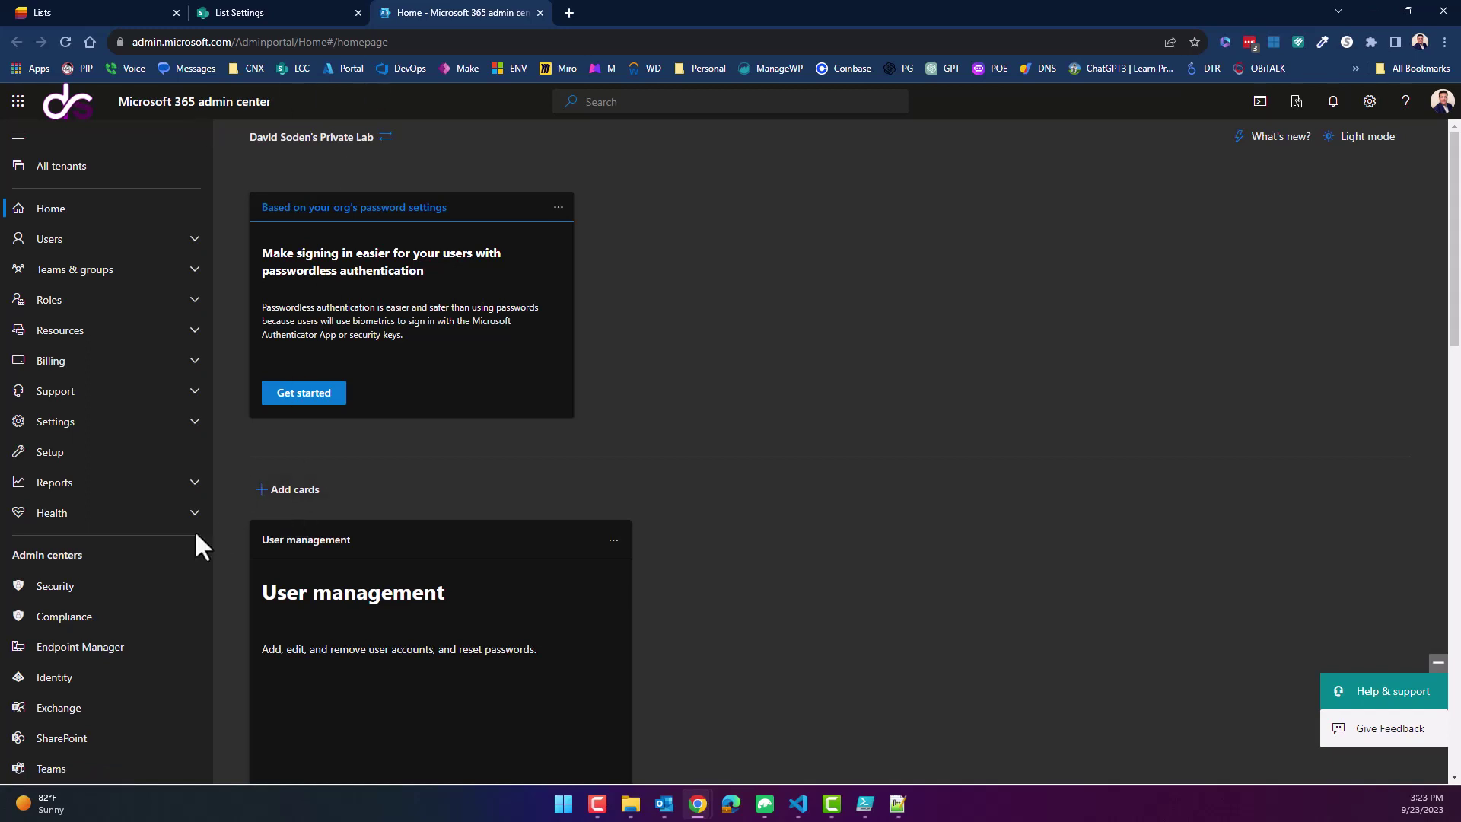
scroll(175, 540, "down", 1)
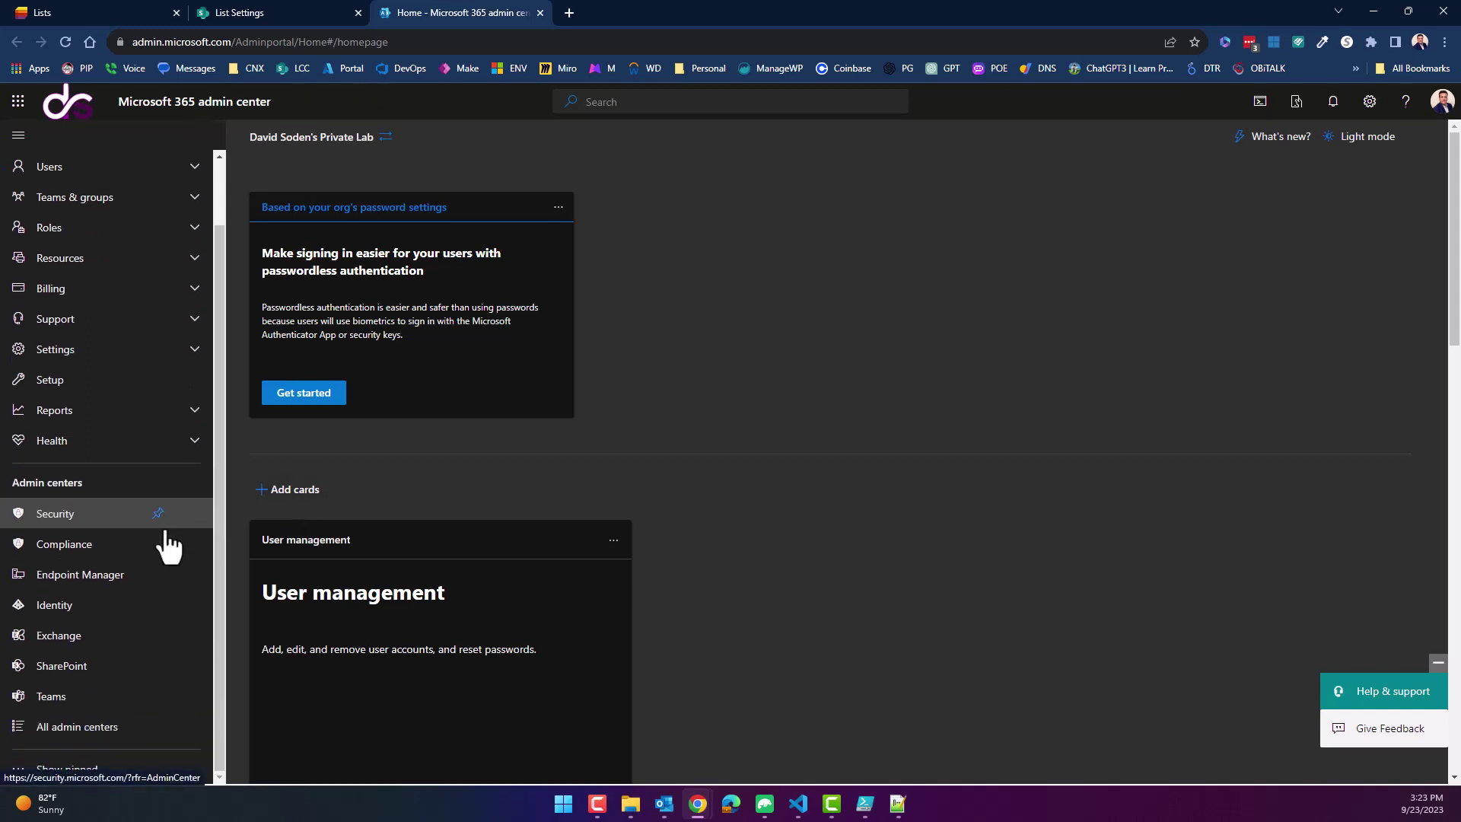
left_click(65, 675)
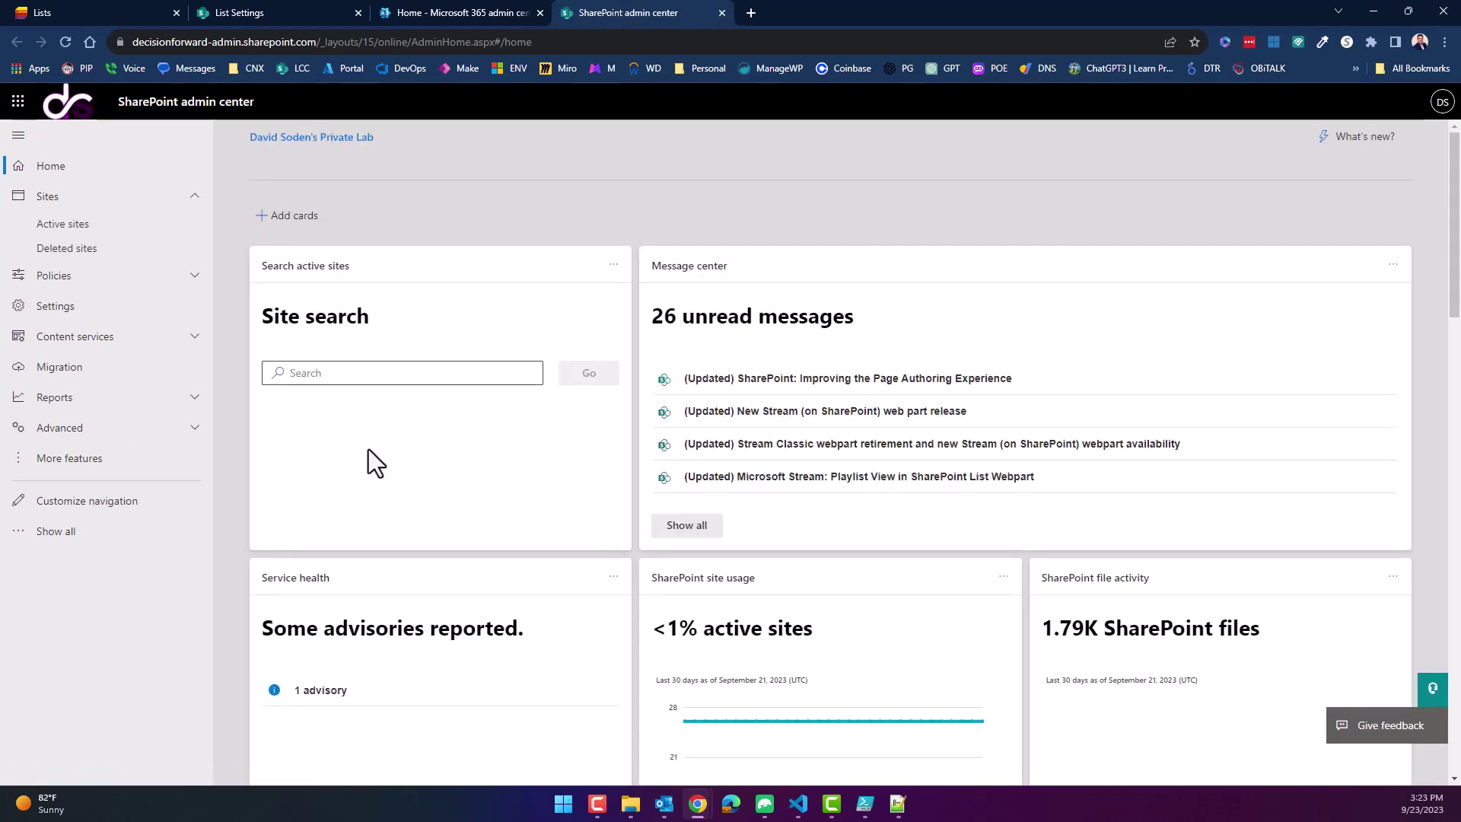
Step: Open the classic settings page from the SharePoint admin center settings and go to the Custom Script section
left_click(52, 310)
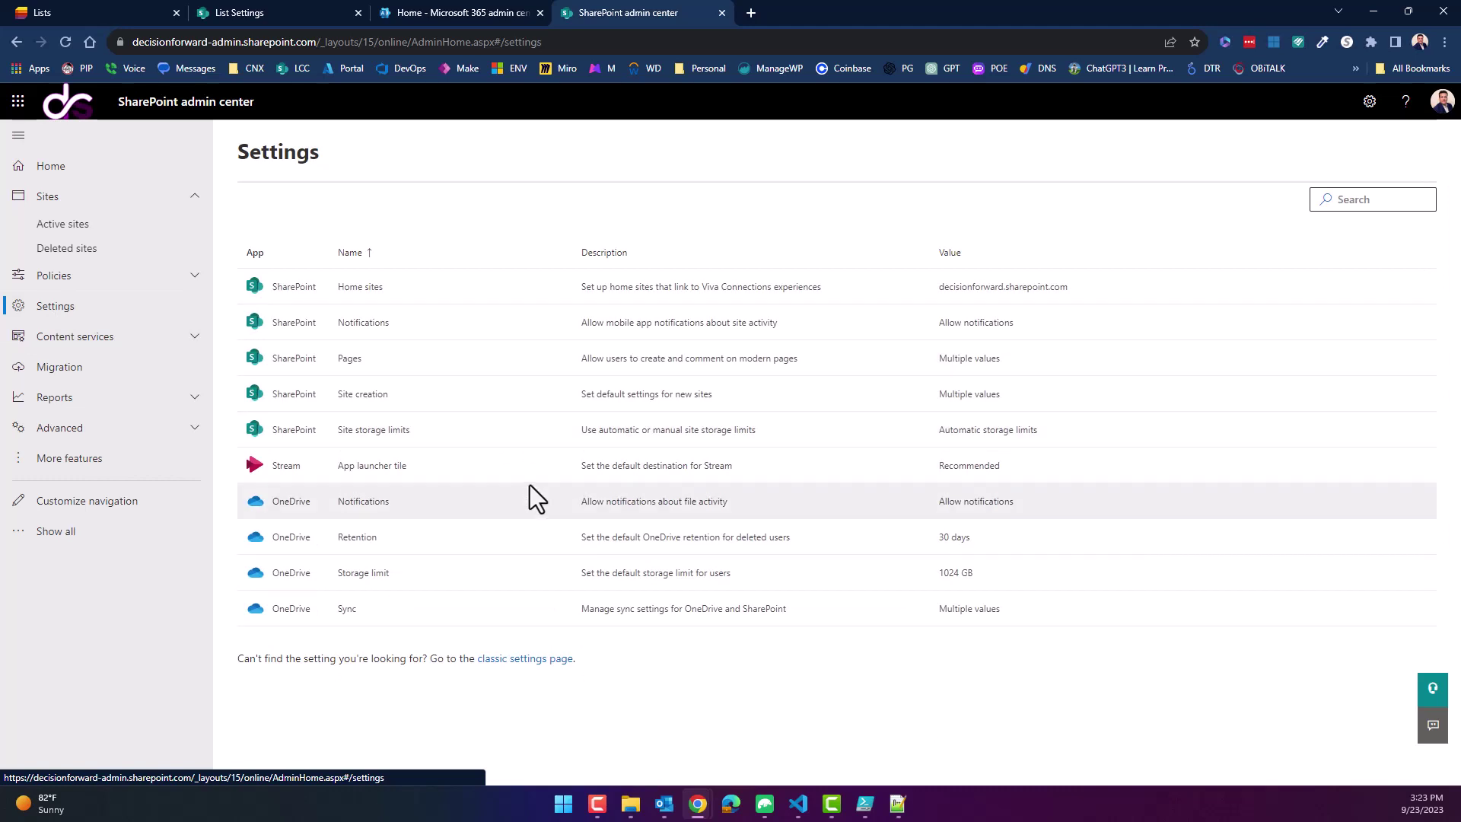
left_click(470, 354)
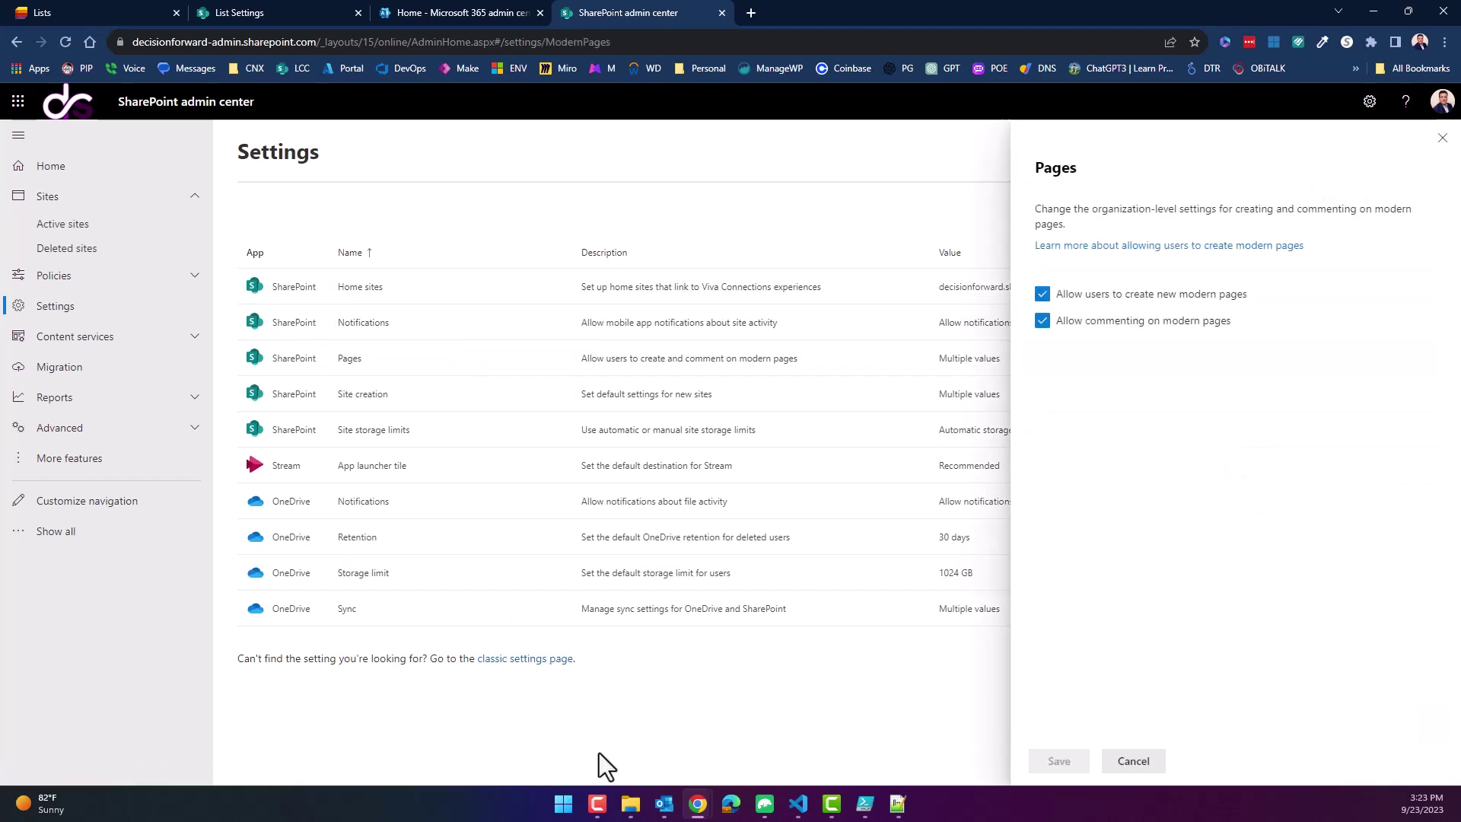
left_click(525, 660)
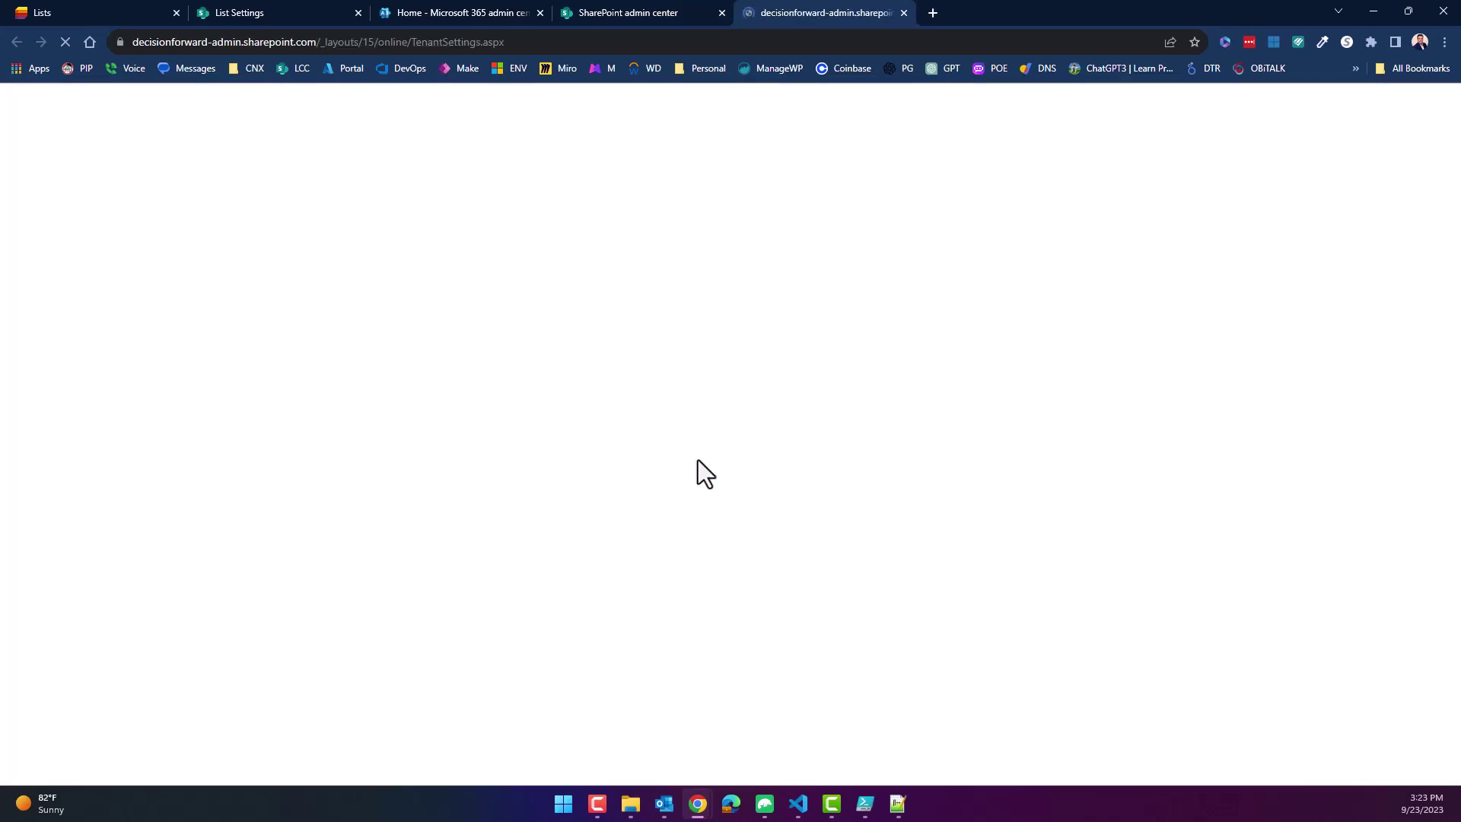
scroll(327, 401, "down", 15)
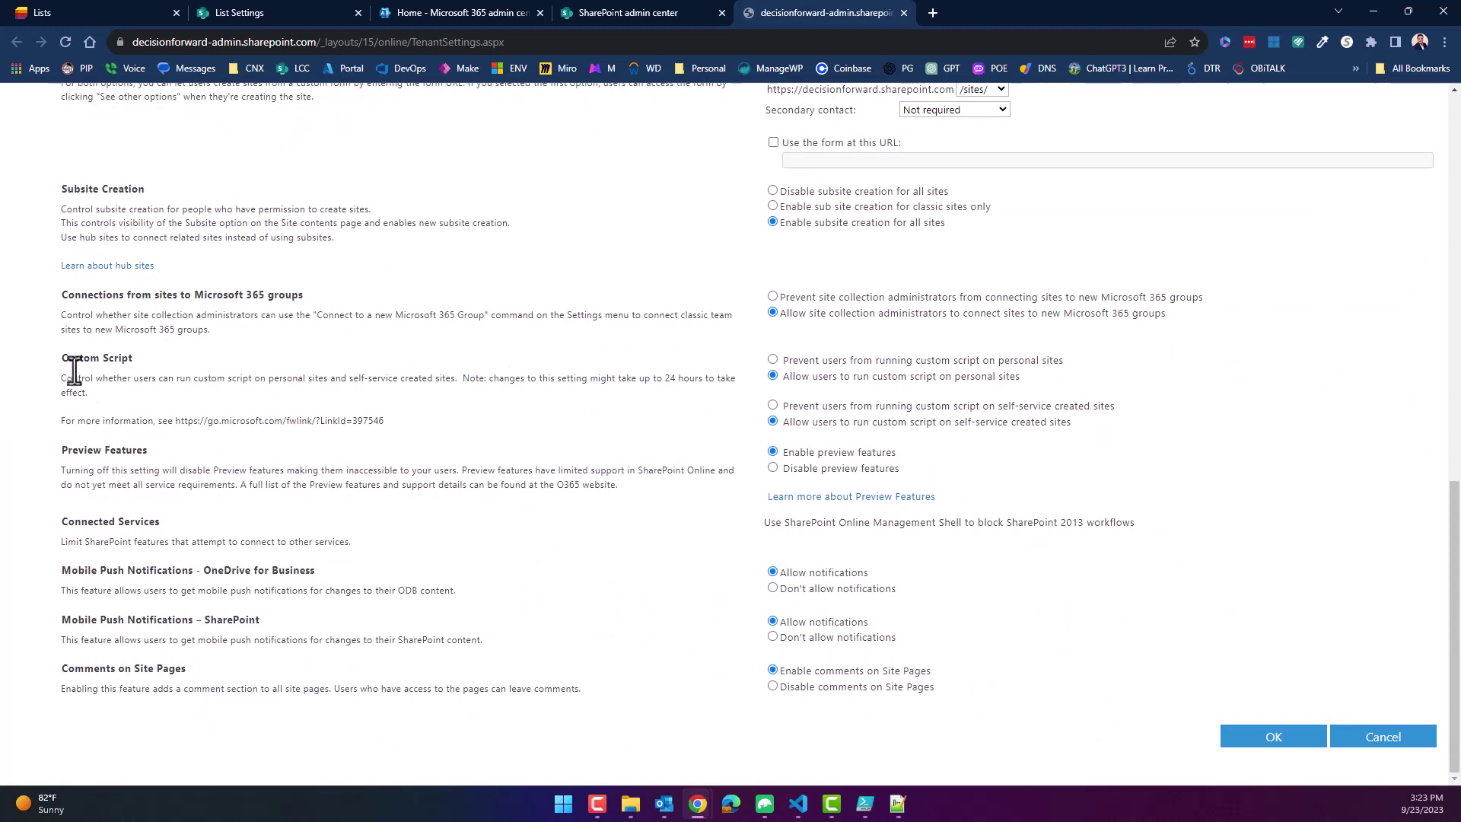
Step: Check that custom script is allowed on personal sites and self-service created sites, and confirm the classic settings
left_click_drag(61, 357, 139, 359)
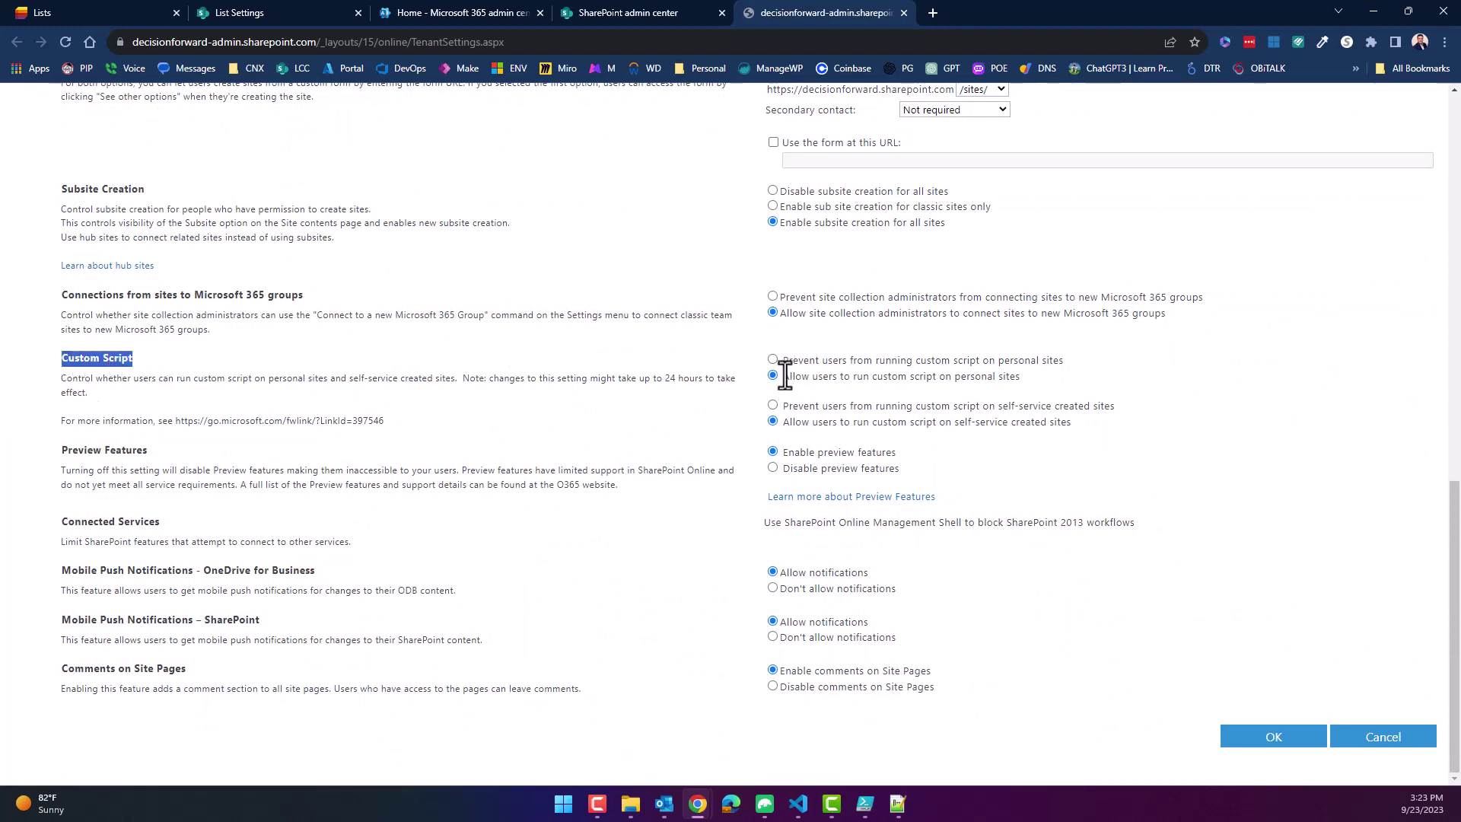
left_click_drag(784, 376, 1029, 387)
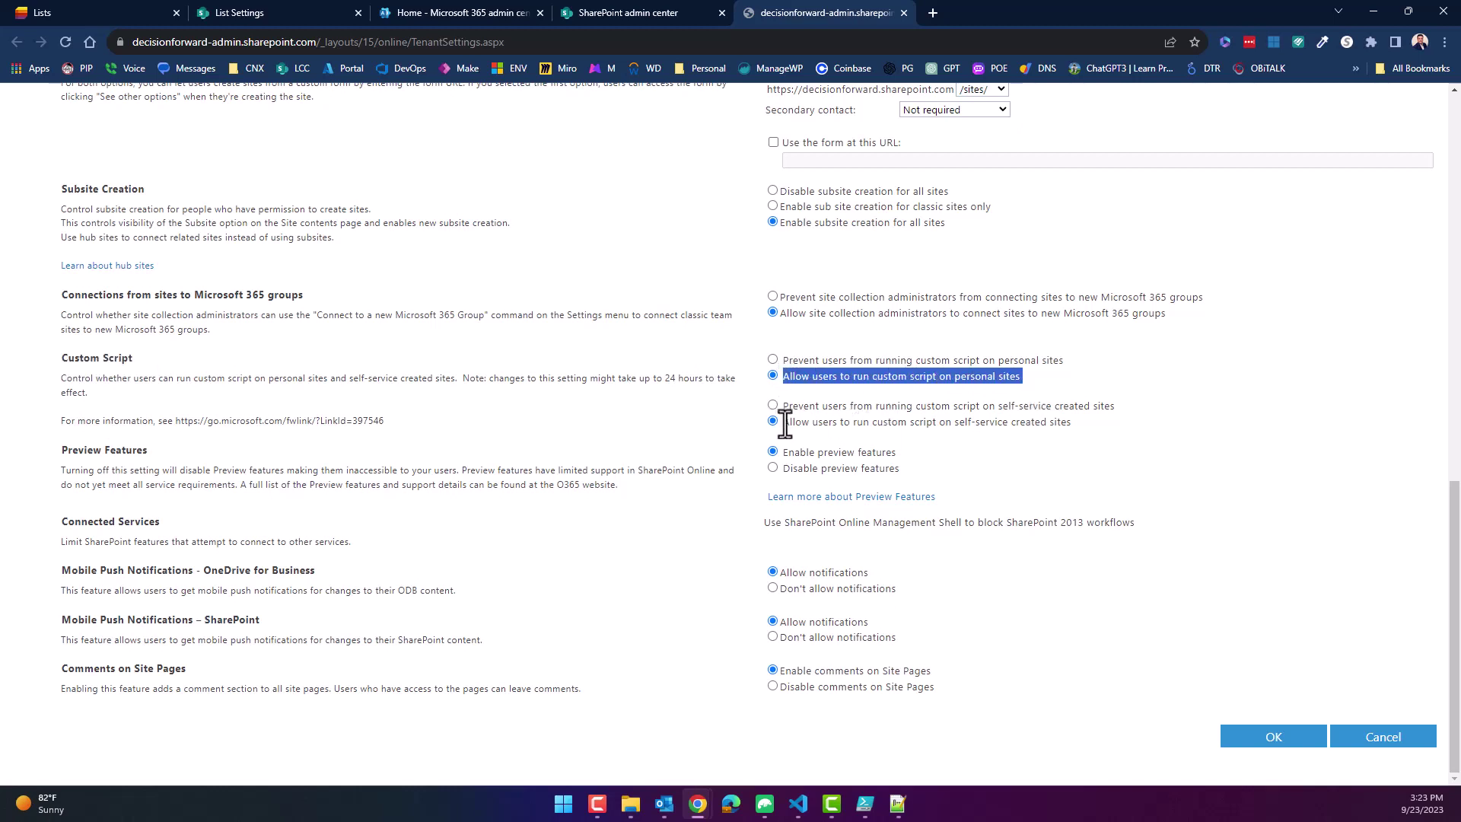
left_click_drag(785, 424, 1093, 435)
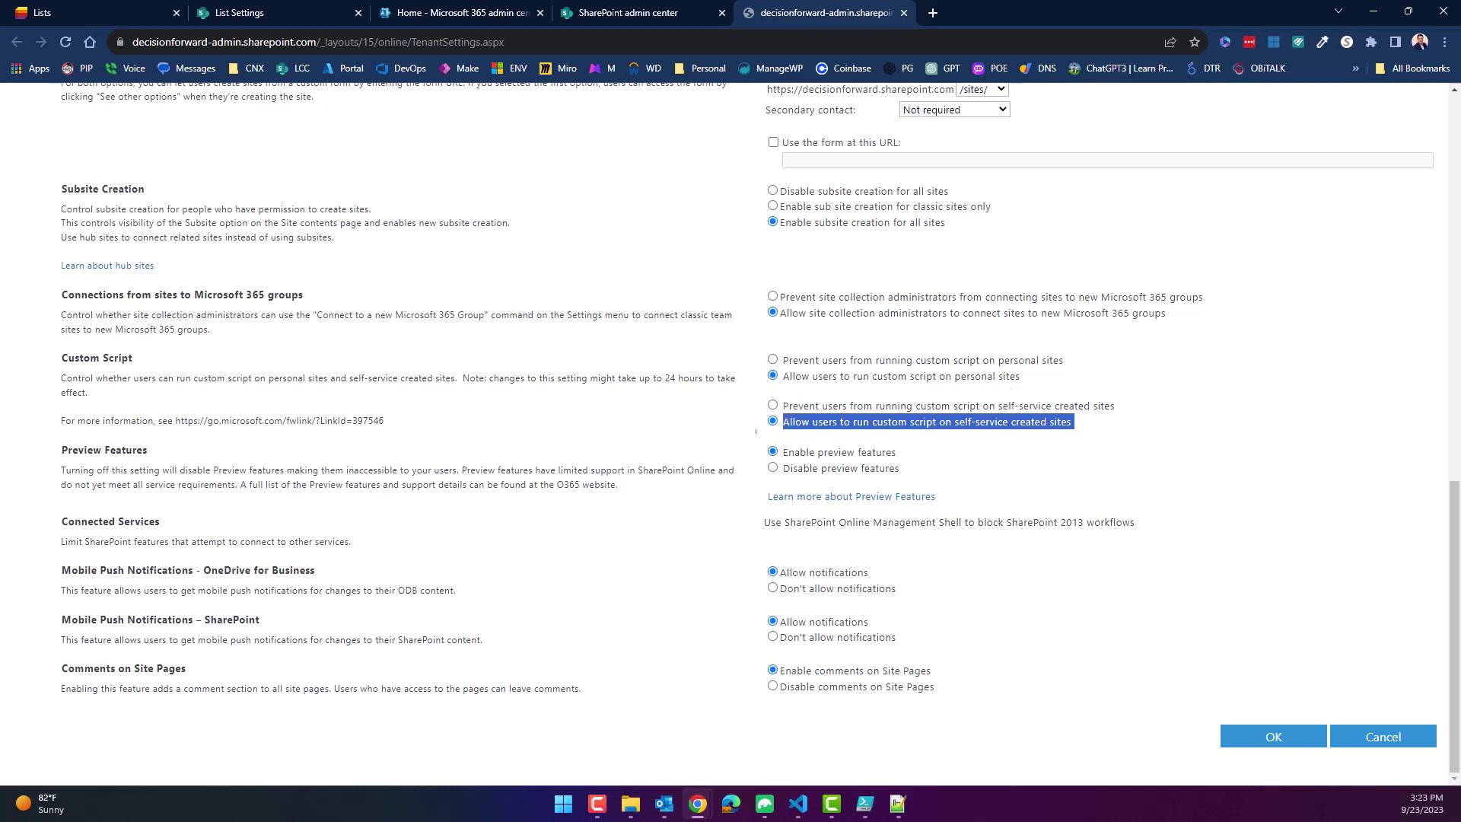
left_click(1256, 737)
Step: Return to the Accounts list settings page and bring the Windows PowerShell ISE window in front of it
left_click(659, 12)
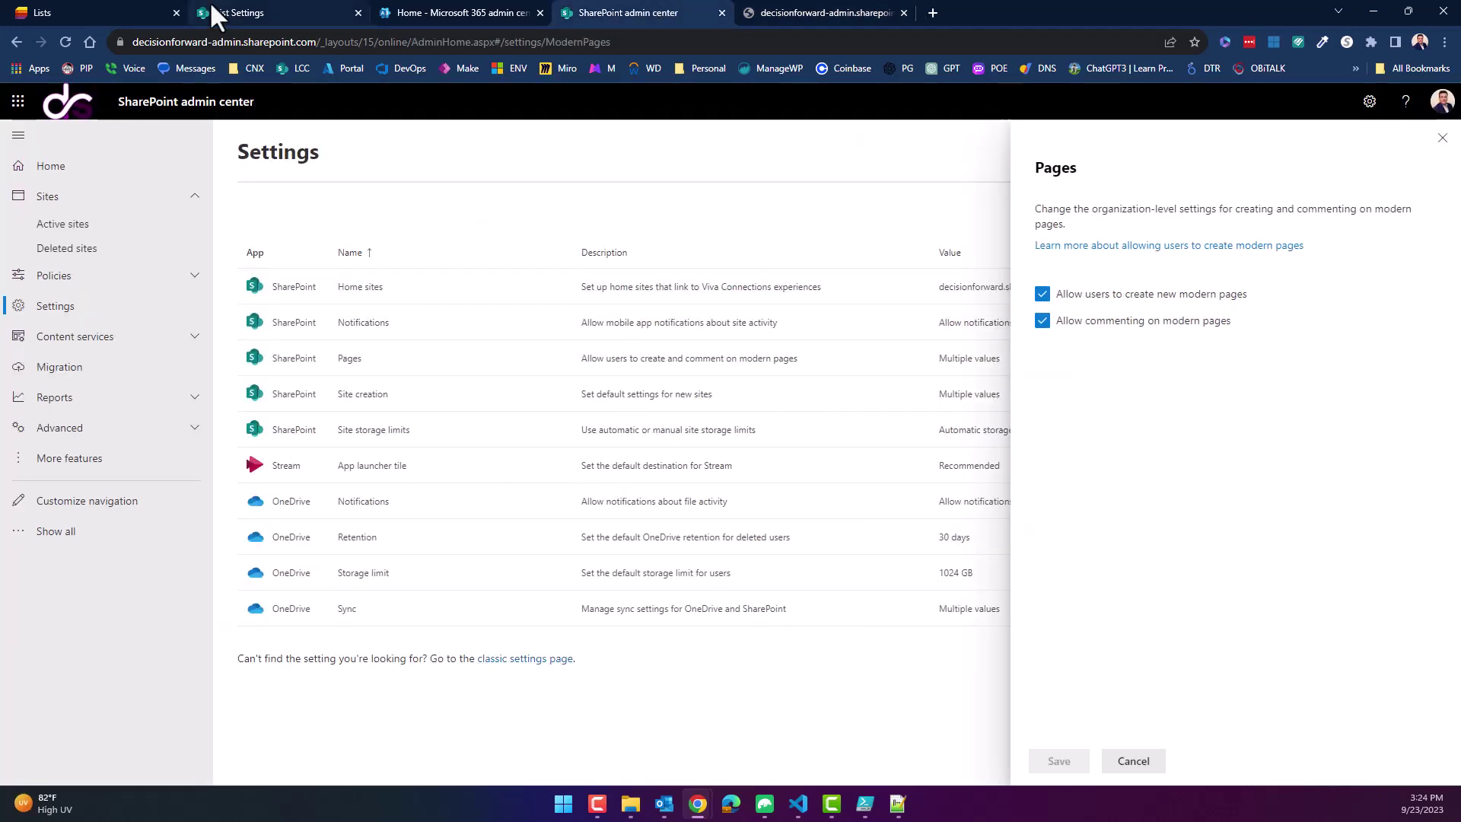
left_click(229, 13)
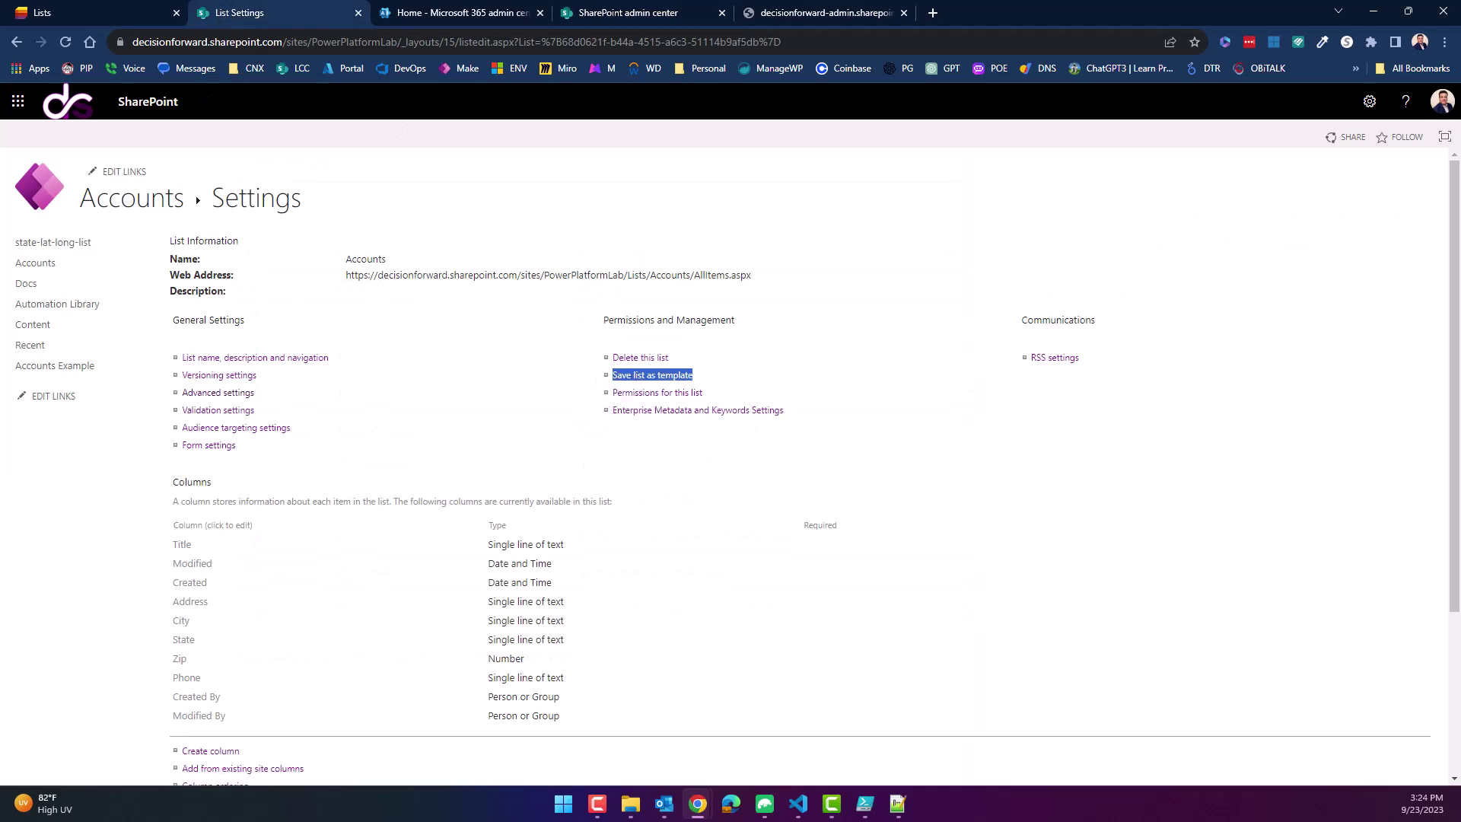
key("alt+Tab")
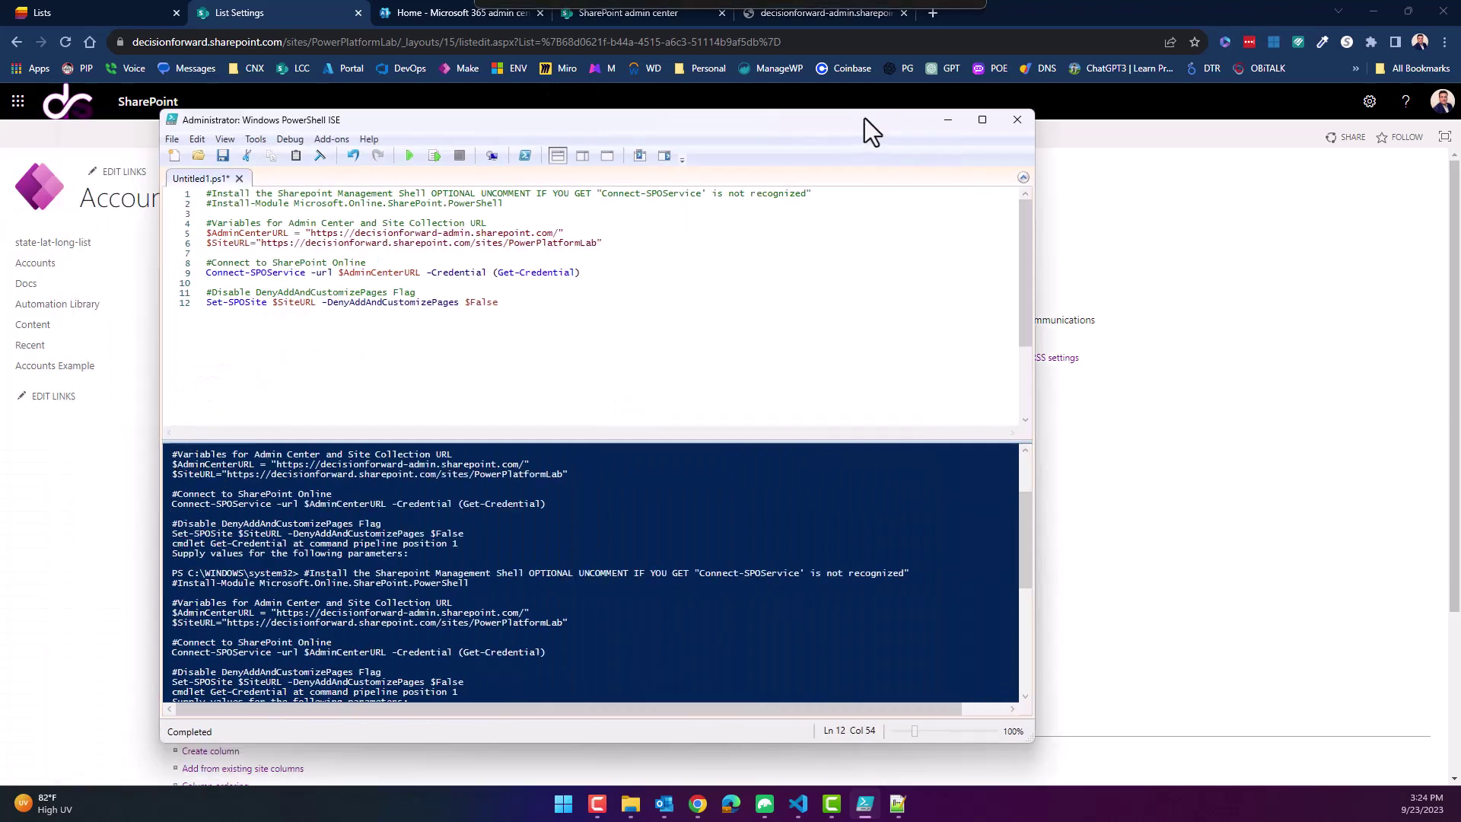
left_click_drag(865, 117, 988, 85)
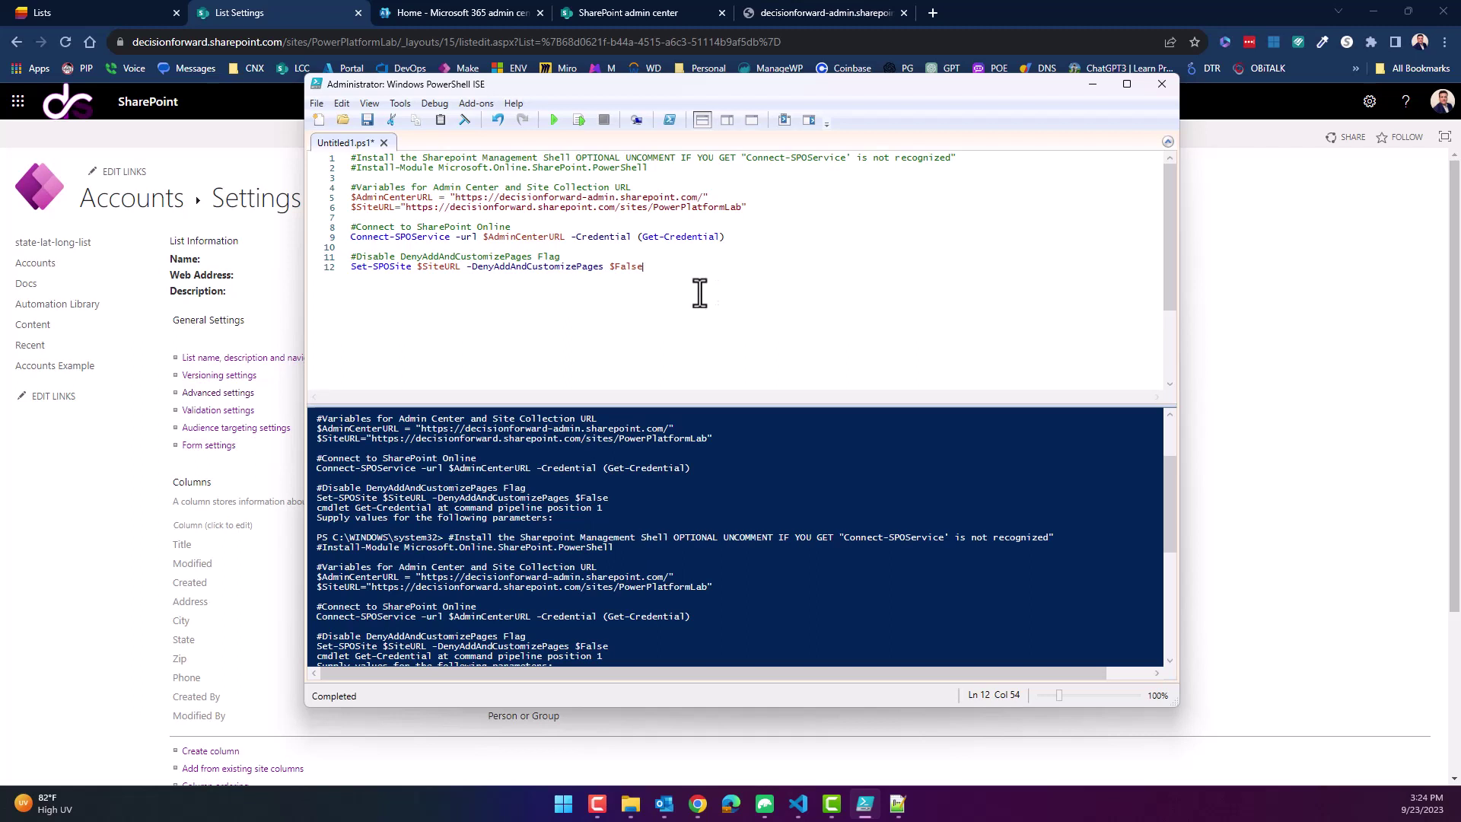
Step: Examine the PowerShell script that disables DenyAddAndCustomizePages, including the module install lines and the $AdminCenterURL value
left_click_drag(697, 294, 297, 139)
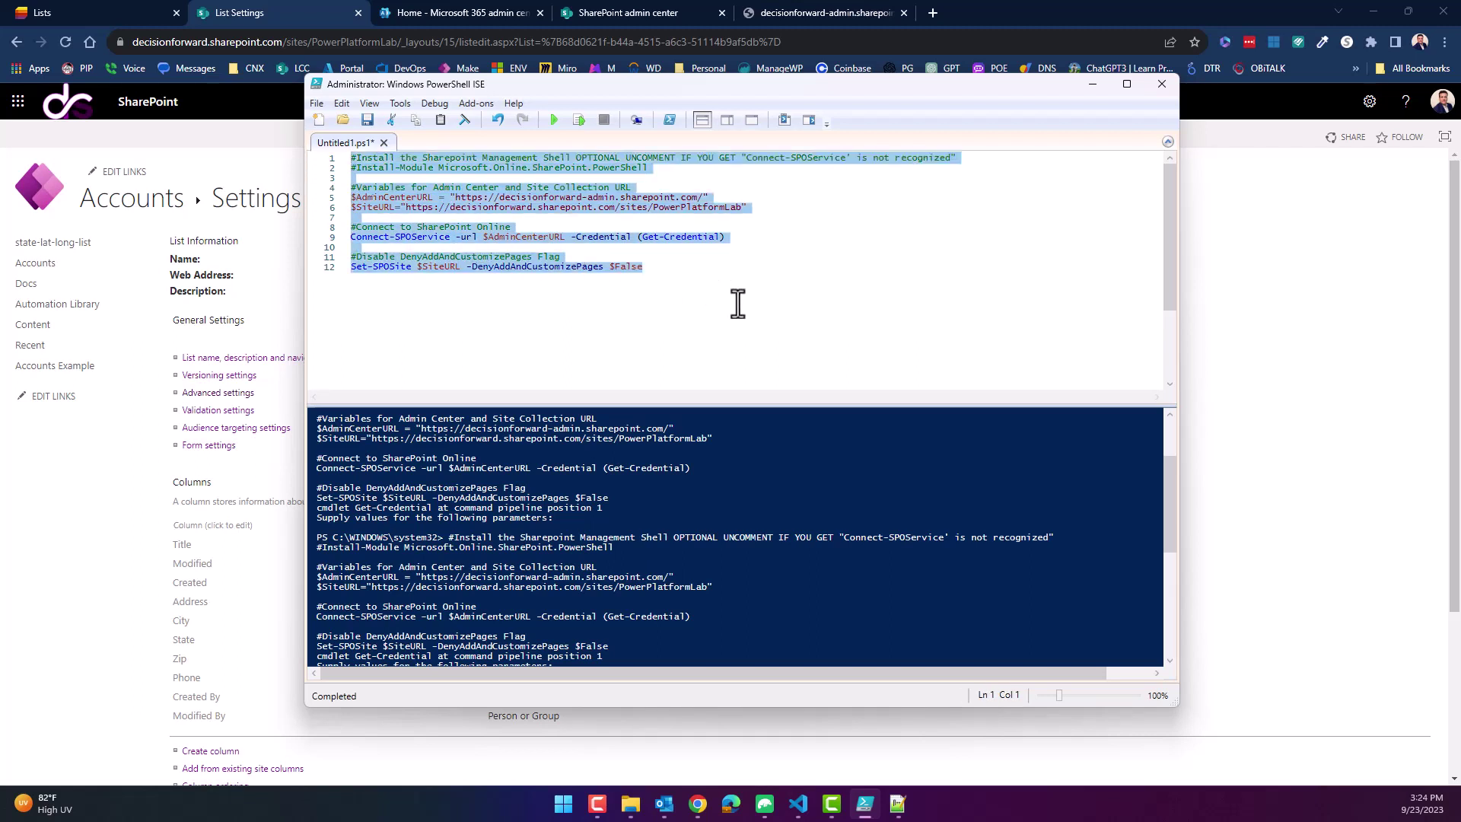
left_click(688, 289)
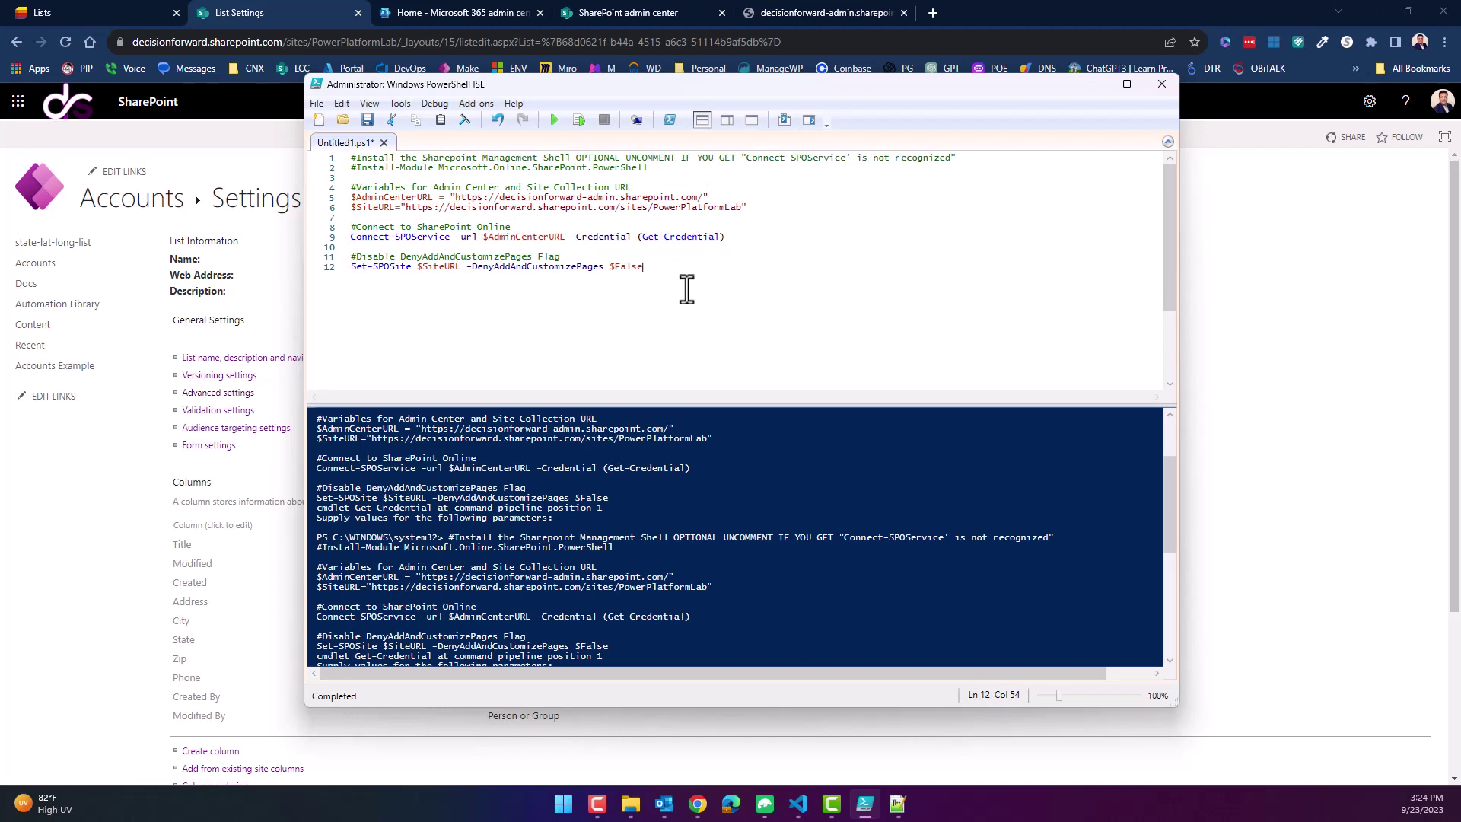
left_click(664, 171)
key("Down")
double_click(398, 197)
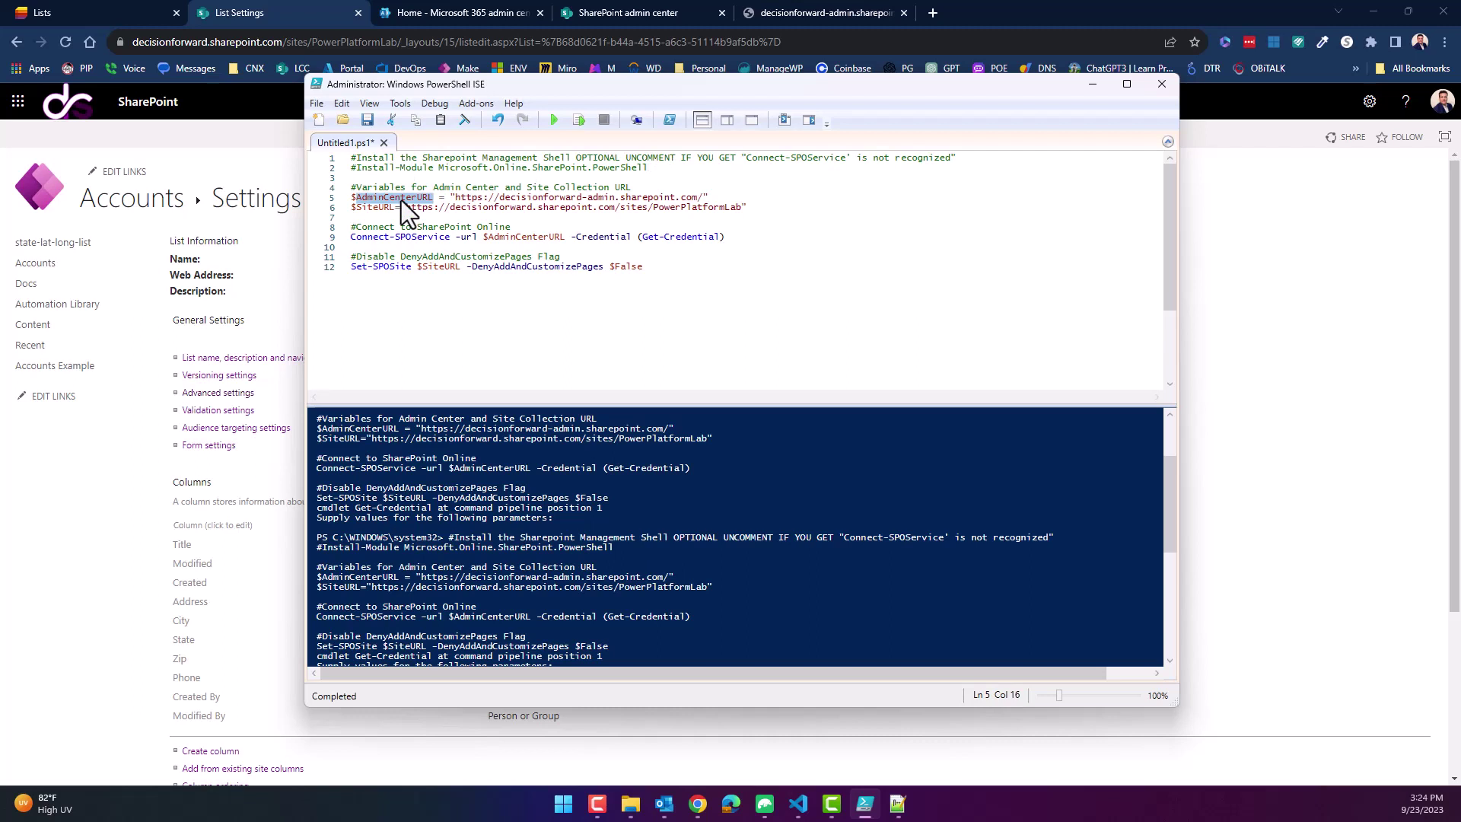
left_click(454, 197)
left_click_drag(454, 200, 703, 203)
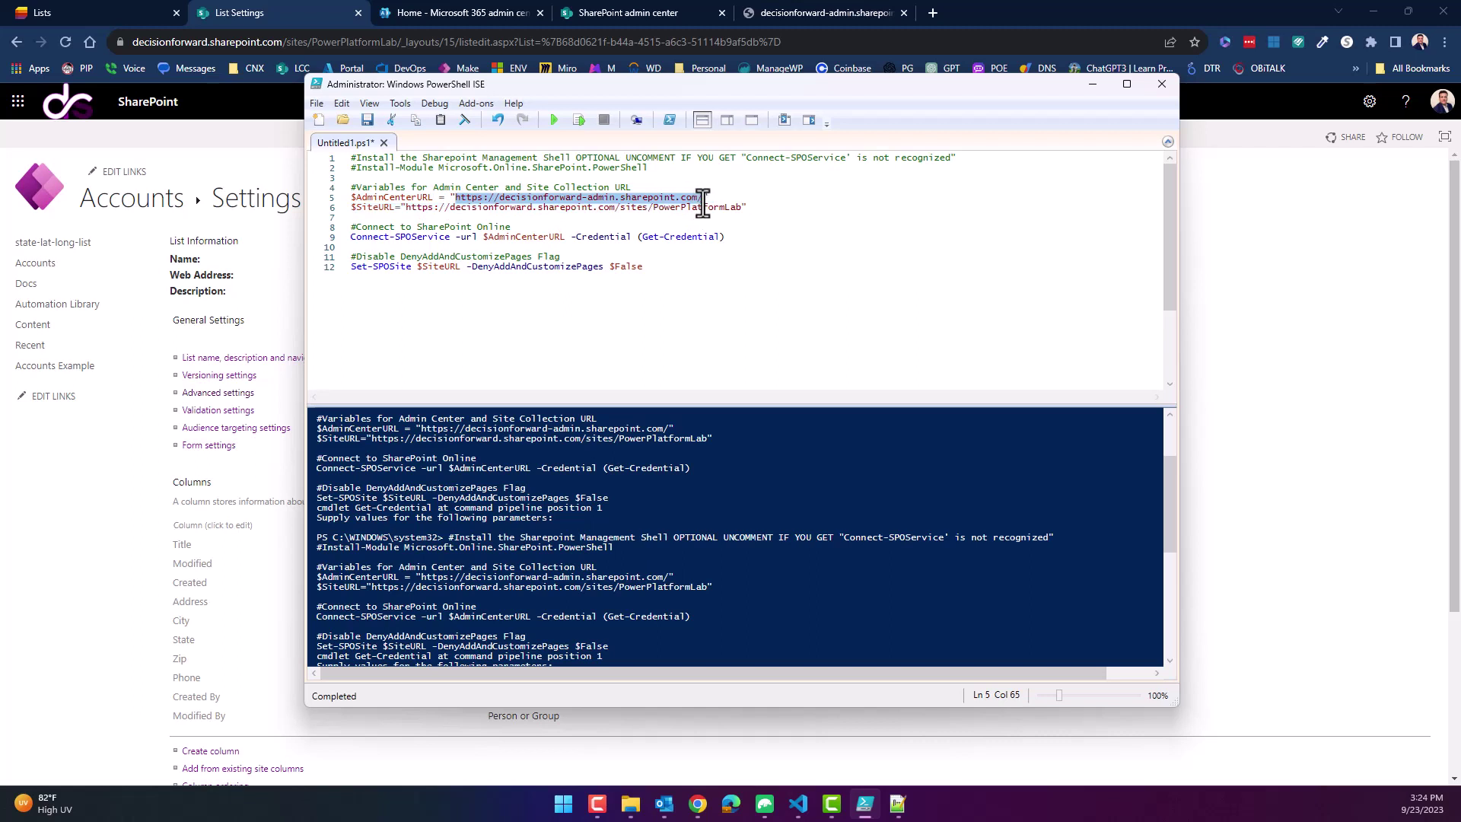
Step: Examine the tenant name and site path in the script's $AdminCenterURL and $SiteURL values, and the Install-Module line
double_click(555, 198)
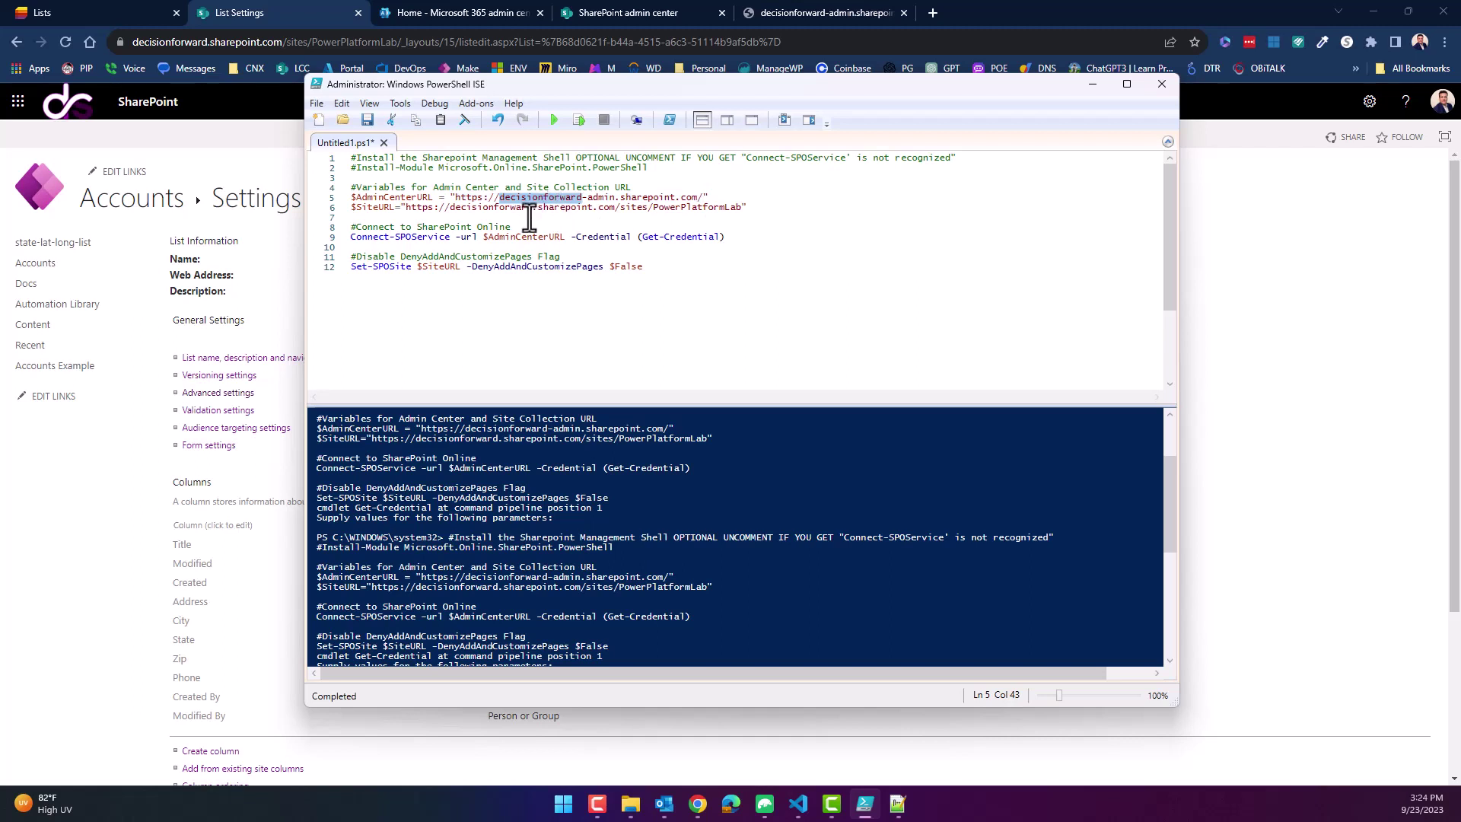
double_click(506, 207)
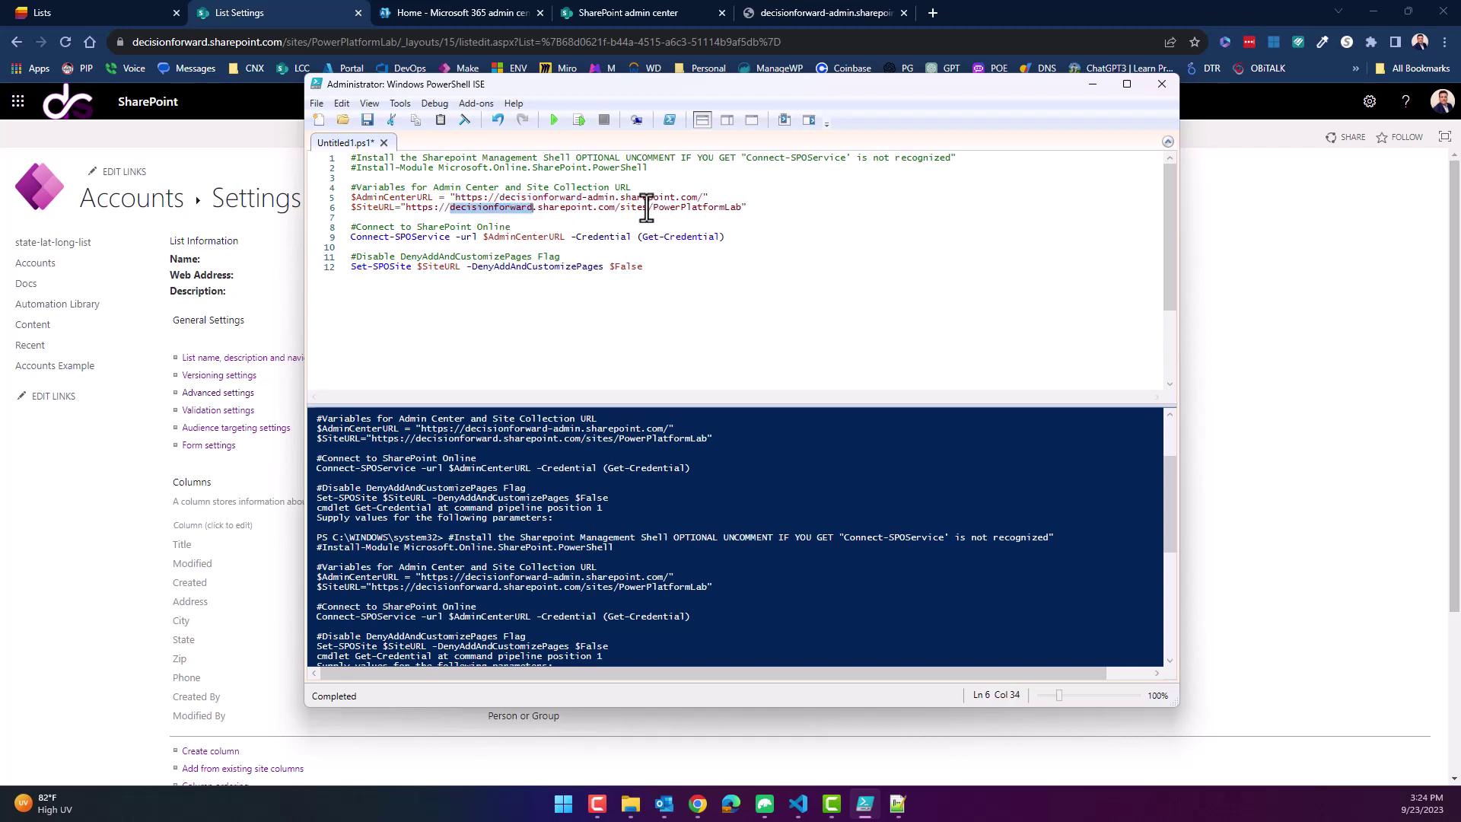
left_click_drag(620, 207, 742, 213)
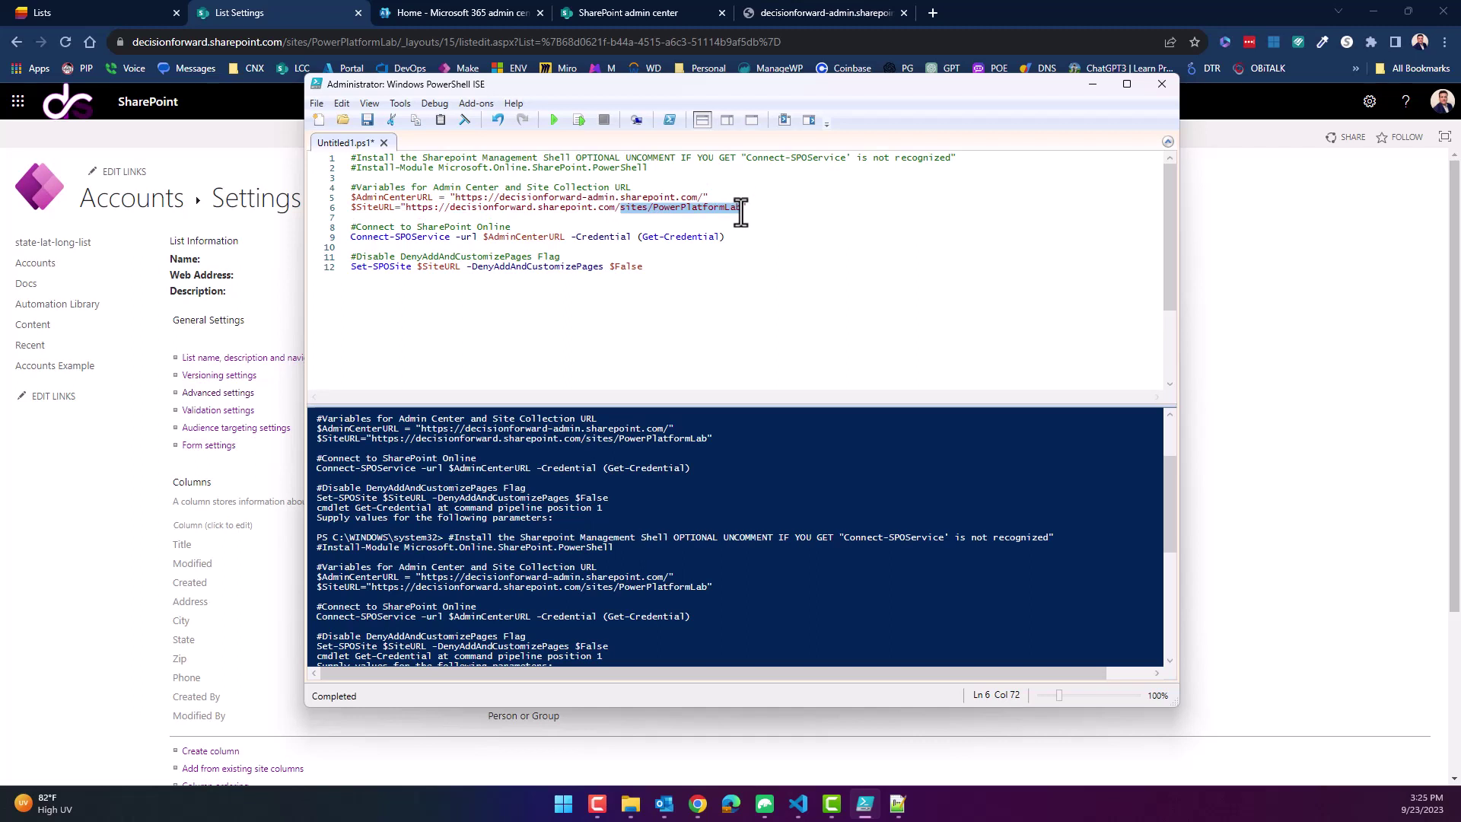
left_click(741, 213)
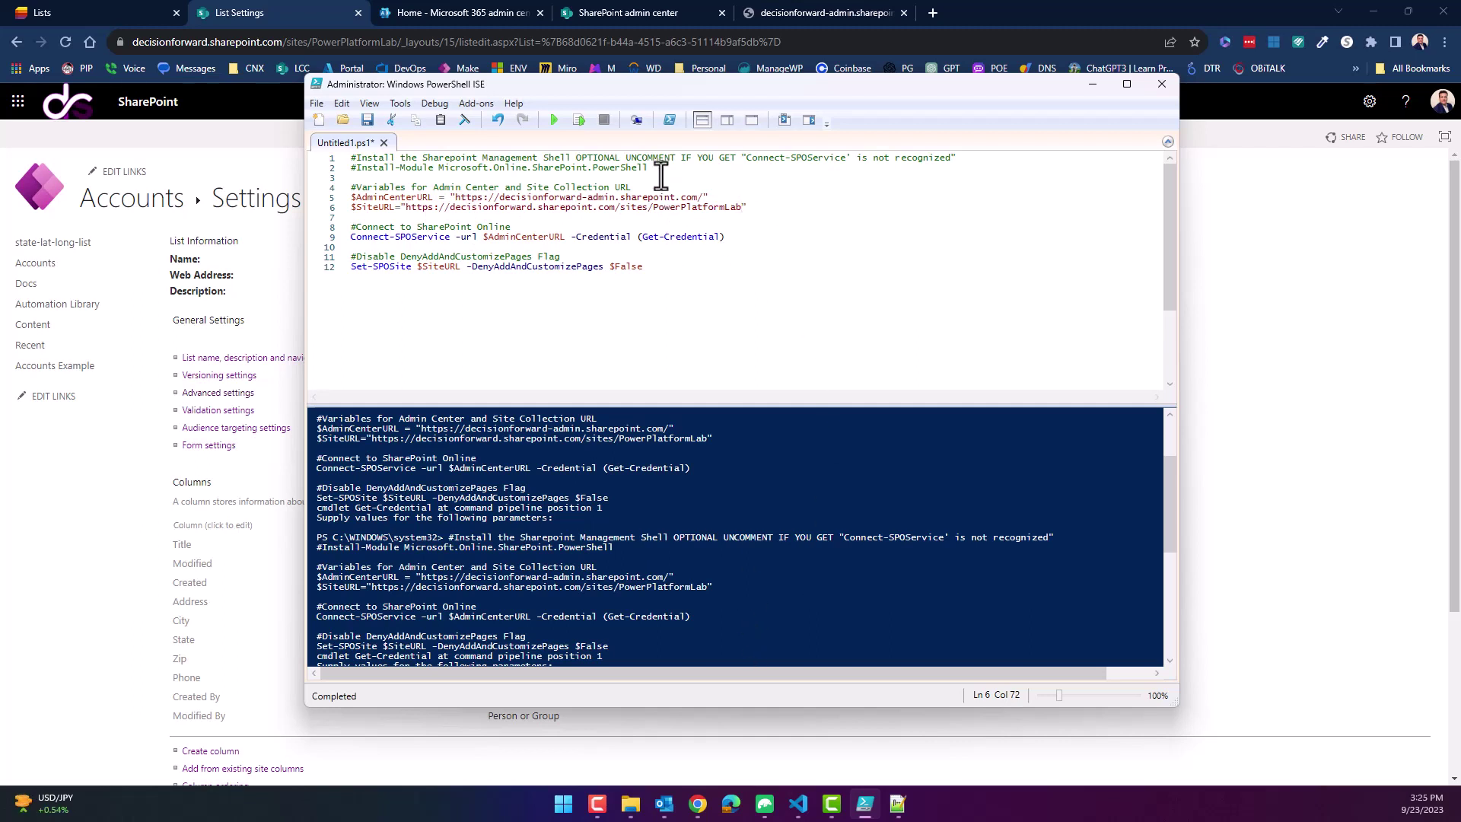
left_click_drag(661, 175, 695, 175)
left_click_drag(662, 166, 662, 178)
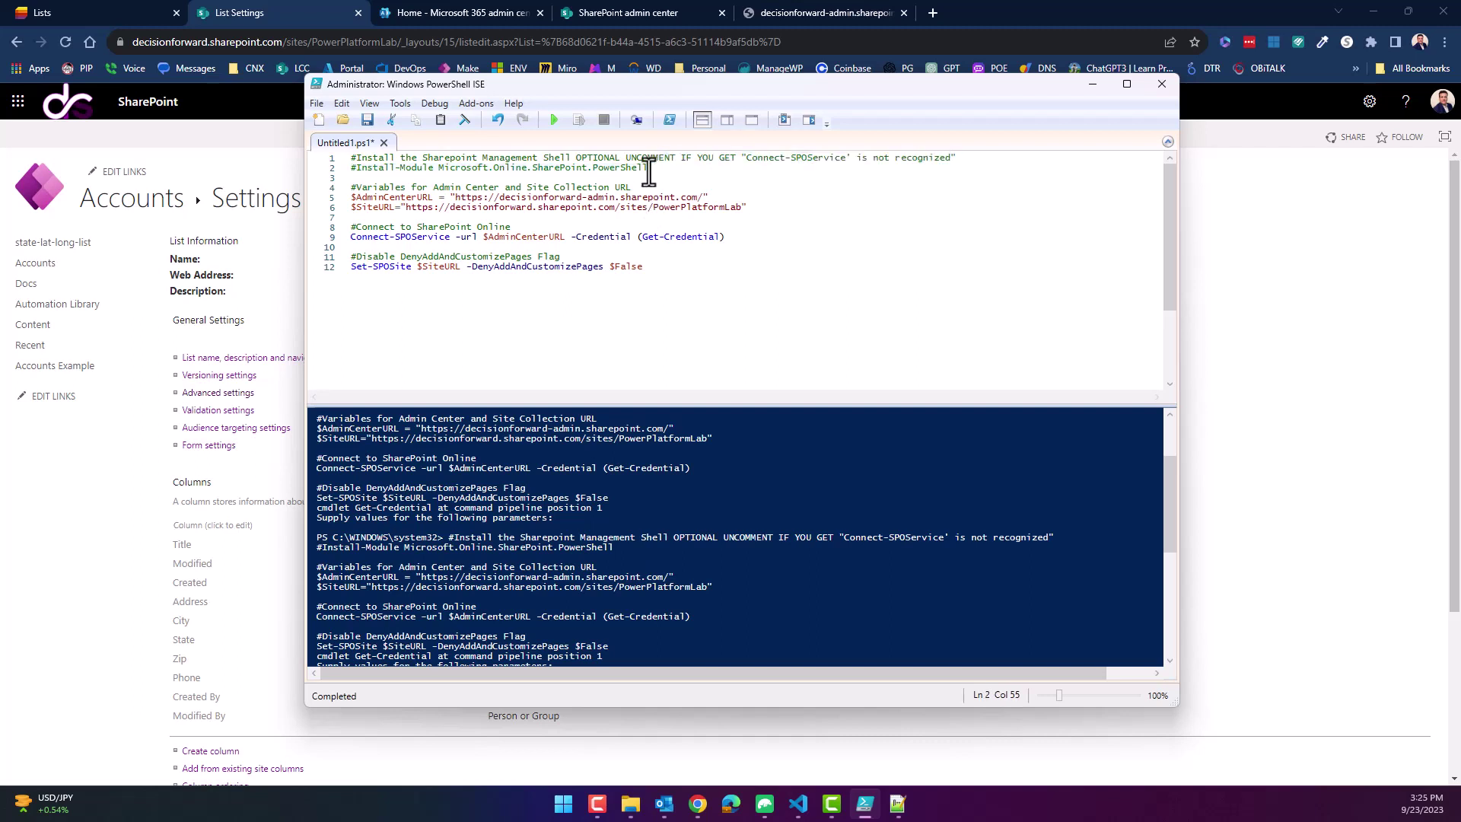
Step: Uncomment the Install-Module Microsoft.Online.SharePoint.PowerShell line, check the Connect-SPOService note above it, and comment the line out again
left_click(351, 167)
key("Delete")
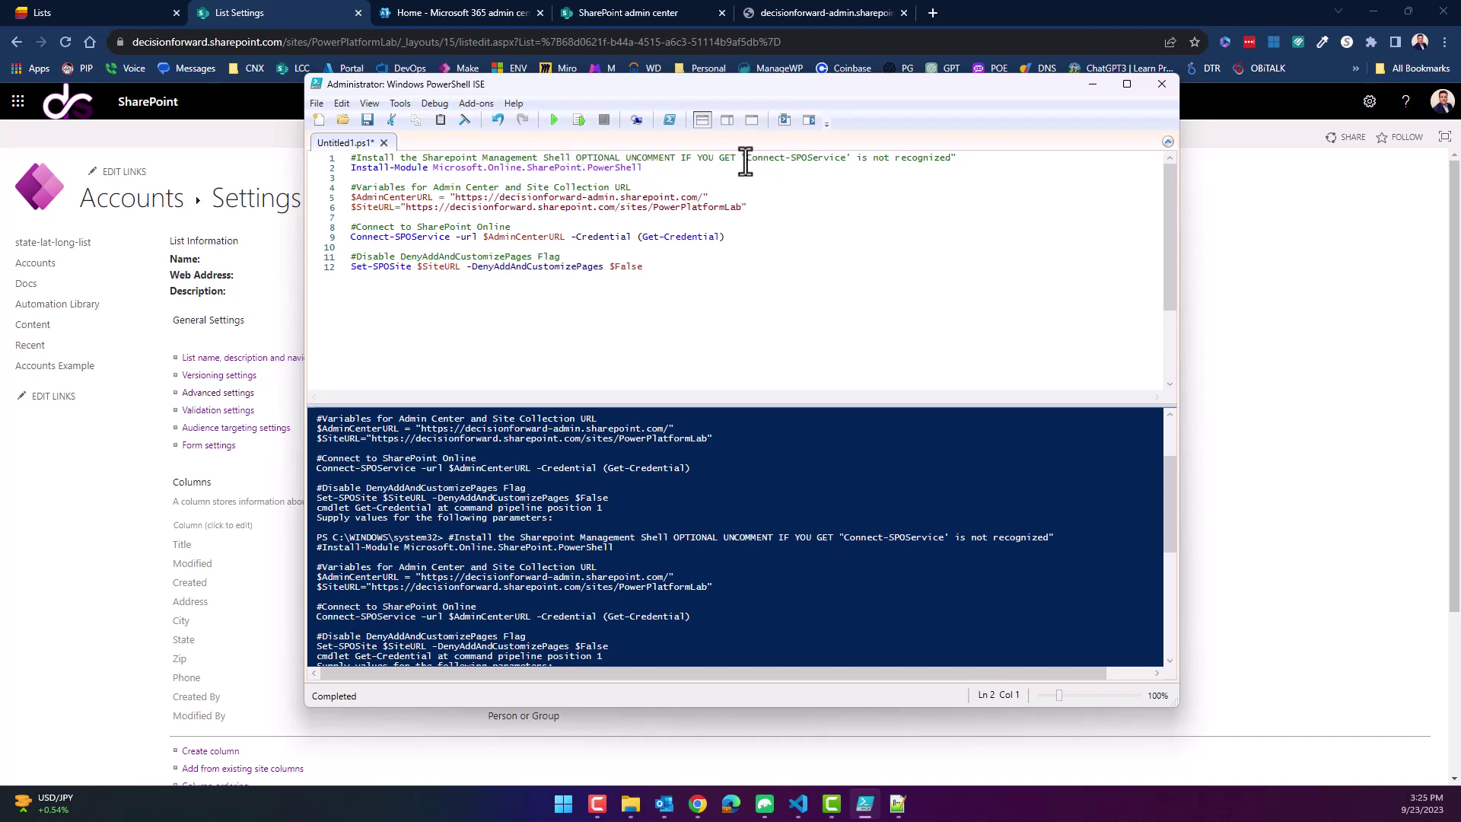
left_click_drag(746, 159, 846, 161)
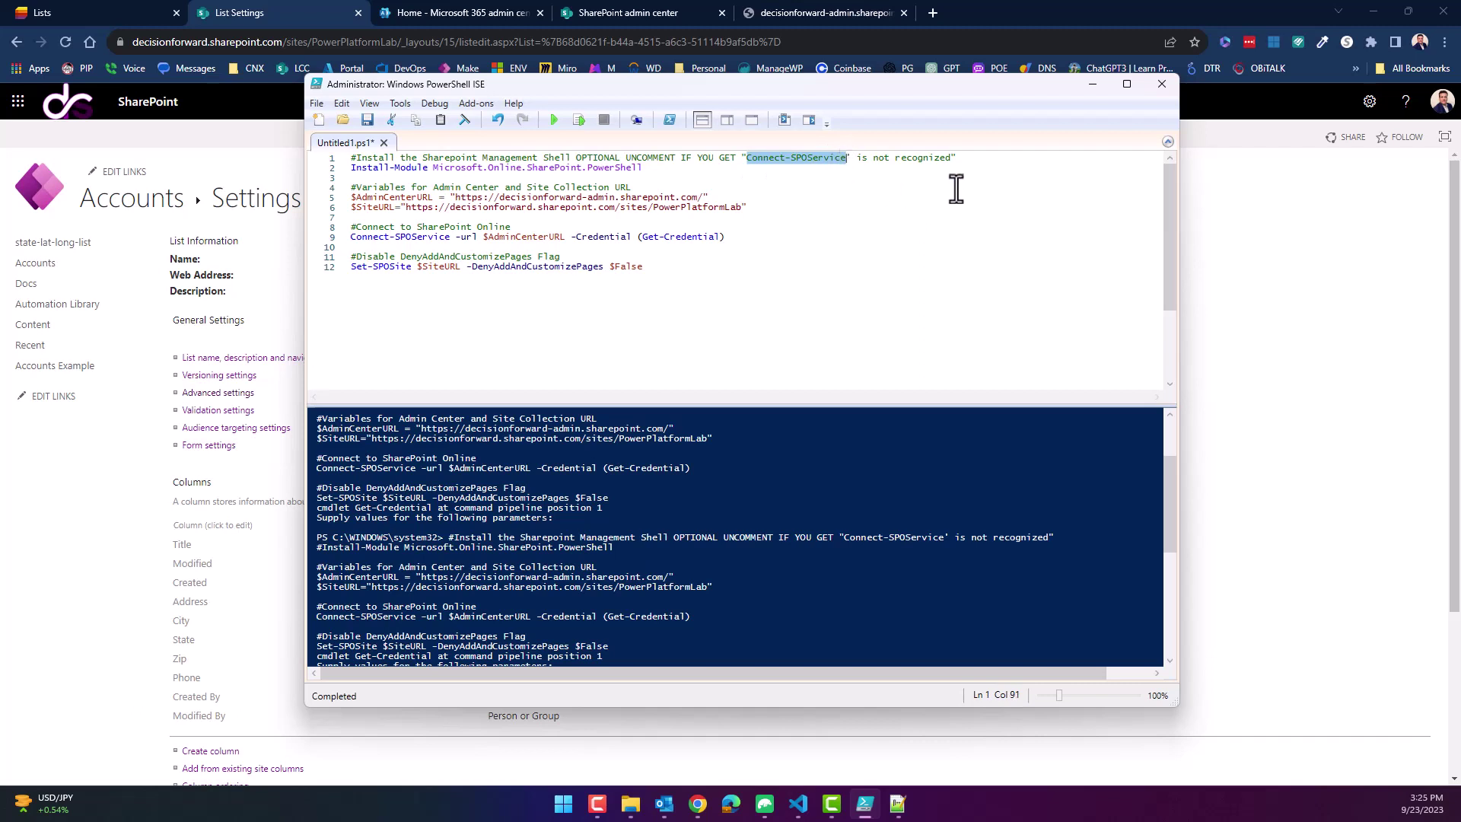
left_click(781, 205)
left_click(352, 168)
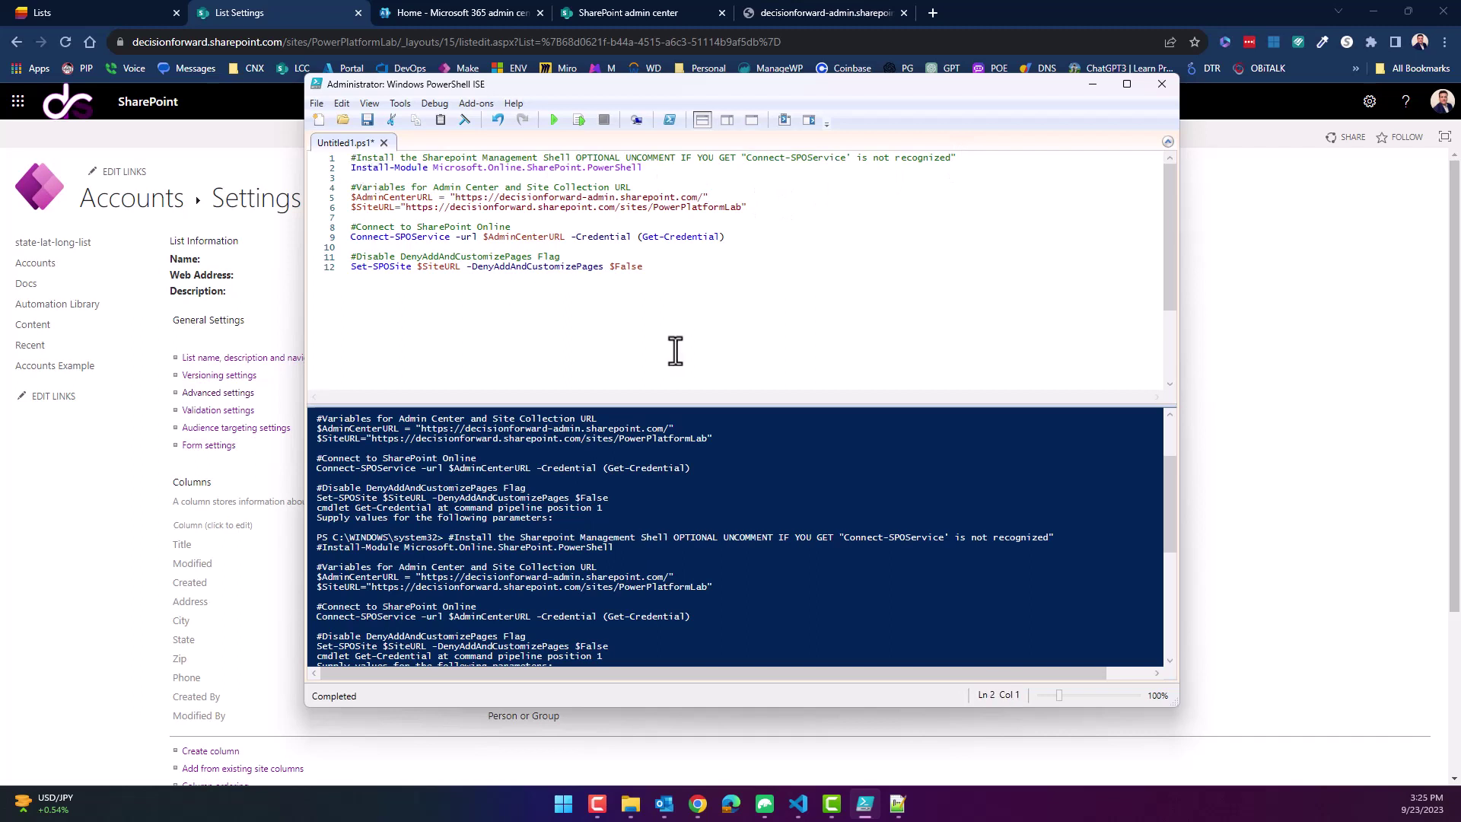
type("#")
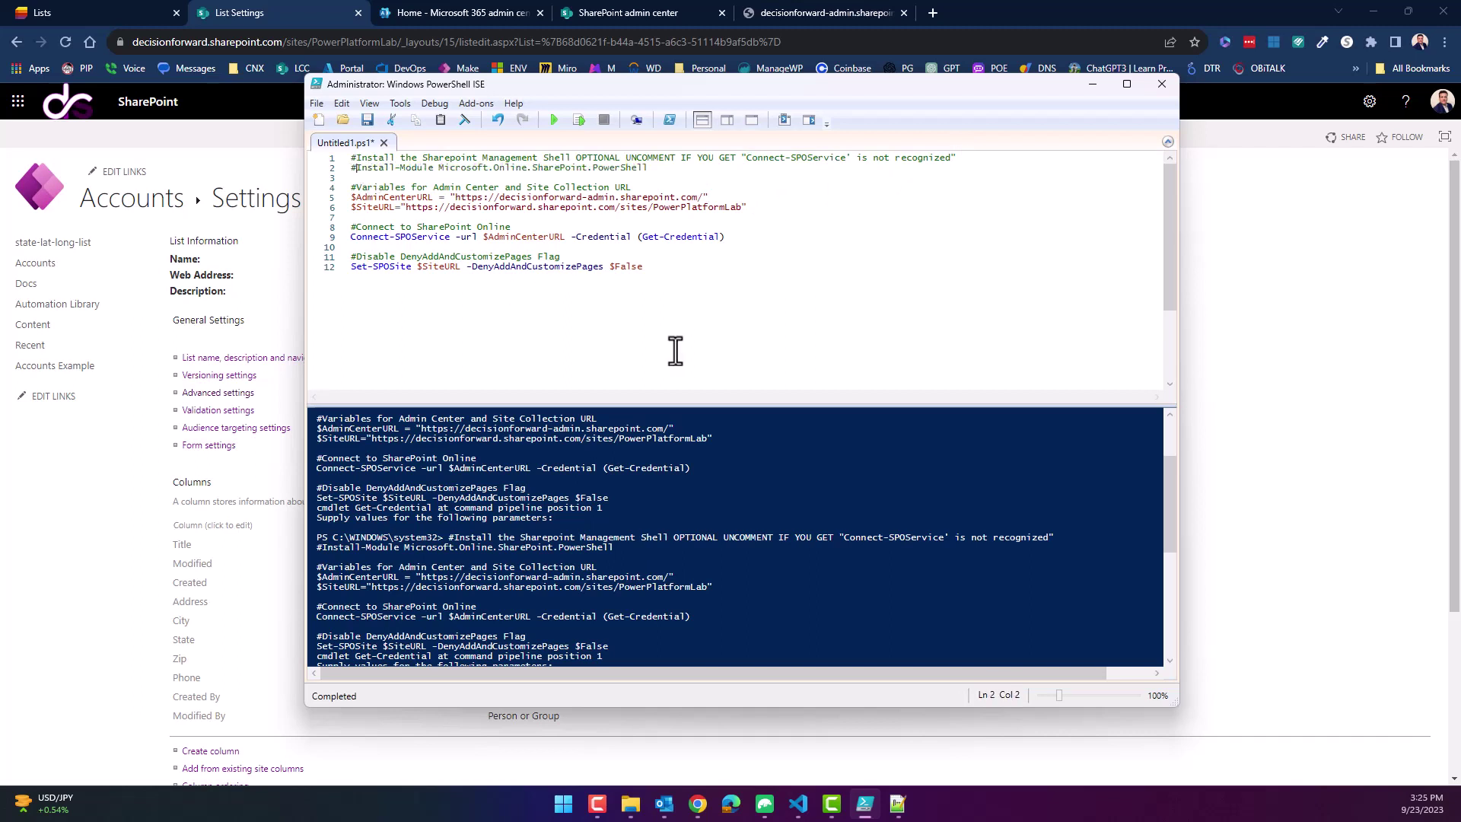
Step: Minimize the PowerShell ISE window and review the classic Custom Script settings and the SharePoint admin center before returning to the Accounts list settings
left_click_drag(717, 297, 261, 92)
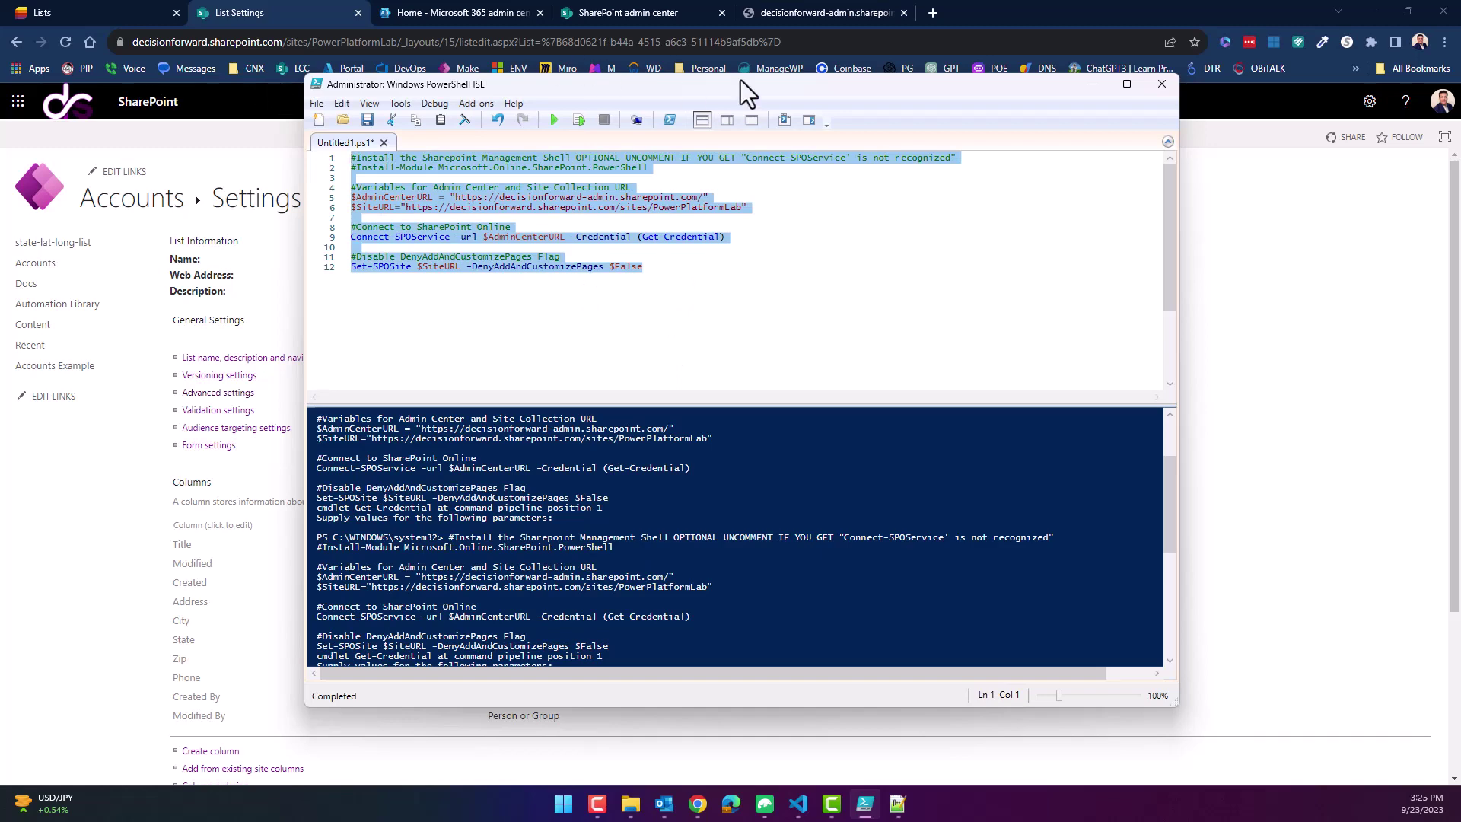
left_click(1092, 84)
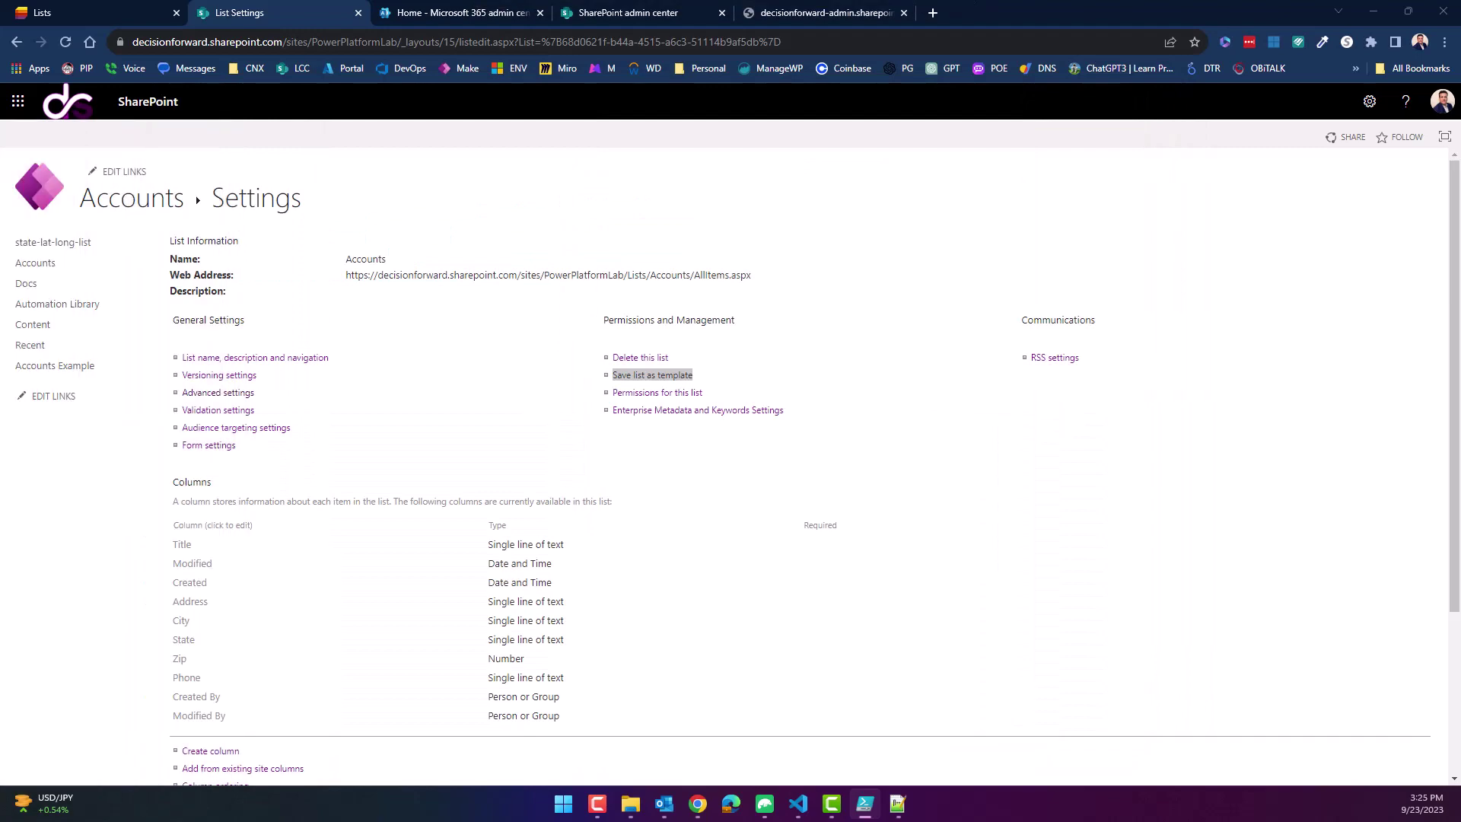
left_click(779, 11)
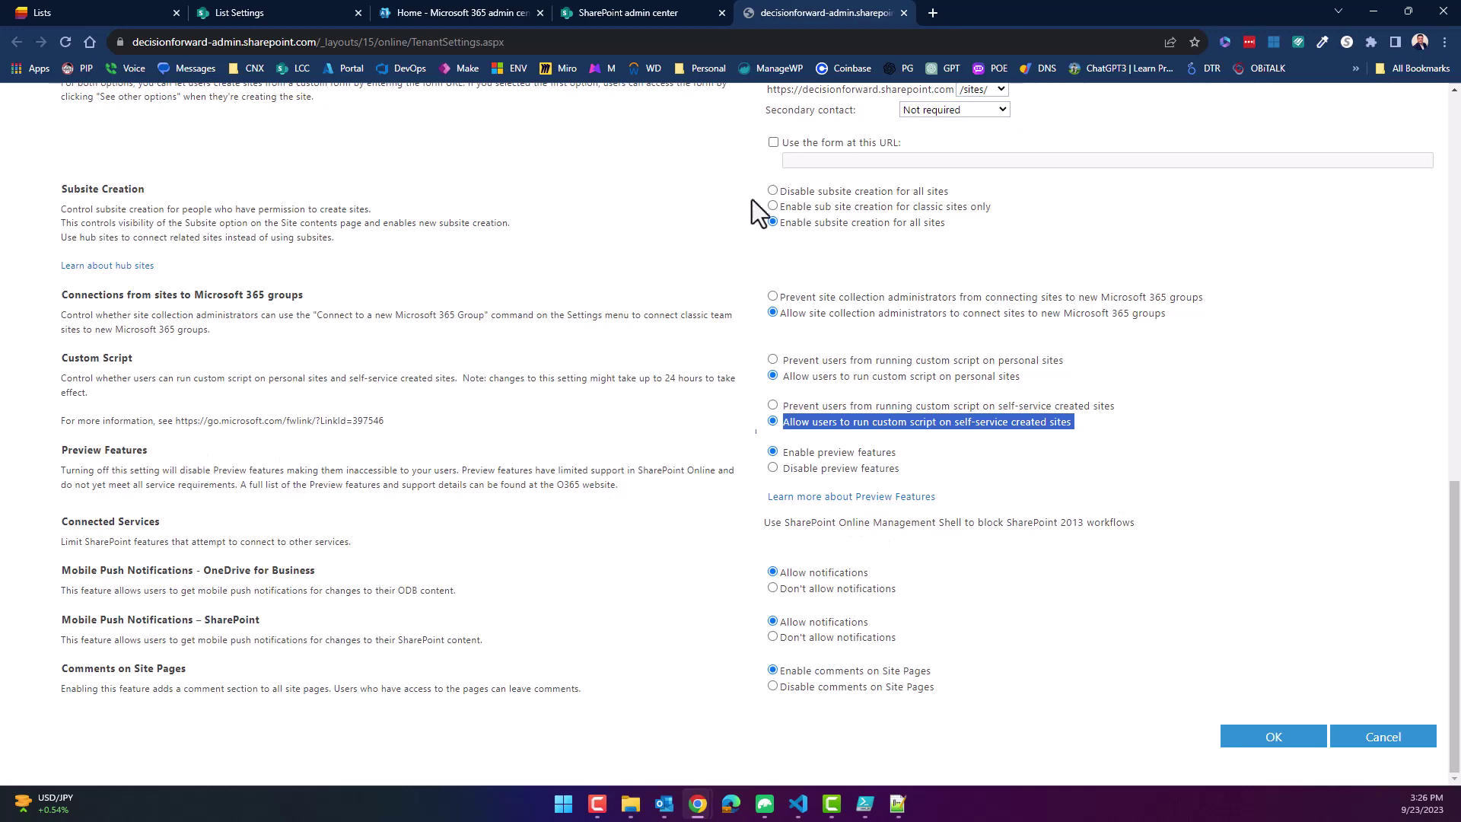
left_click(634, 12)
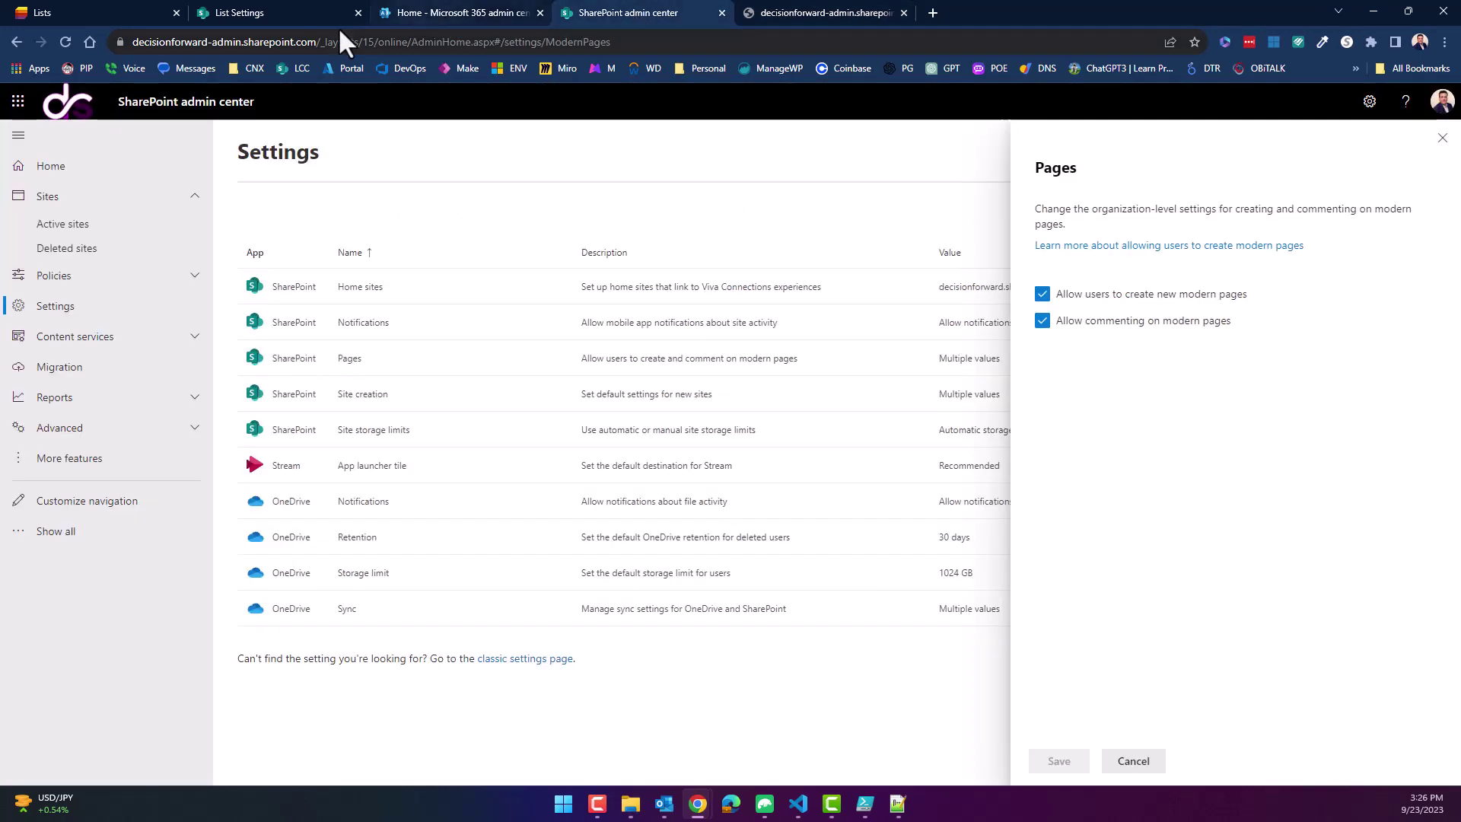
left_click(290, 12)
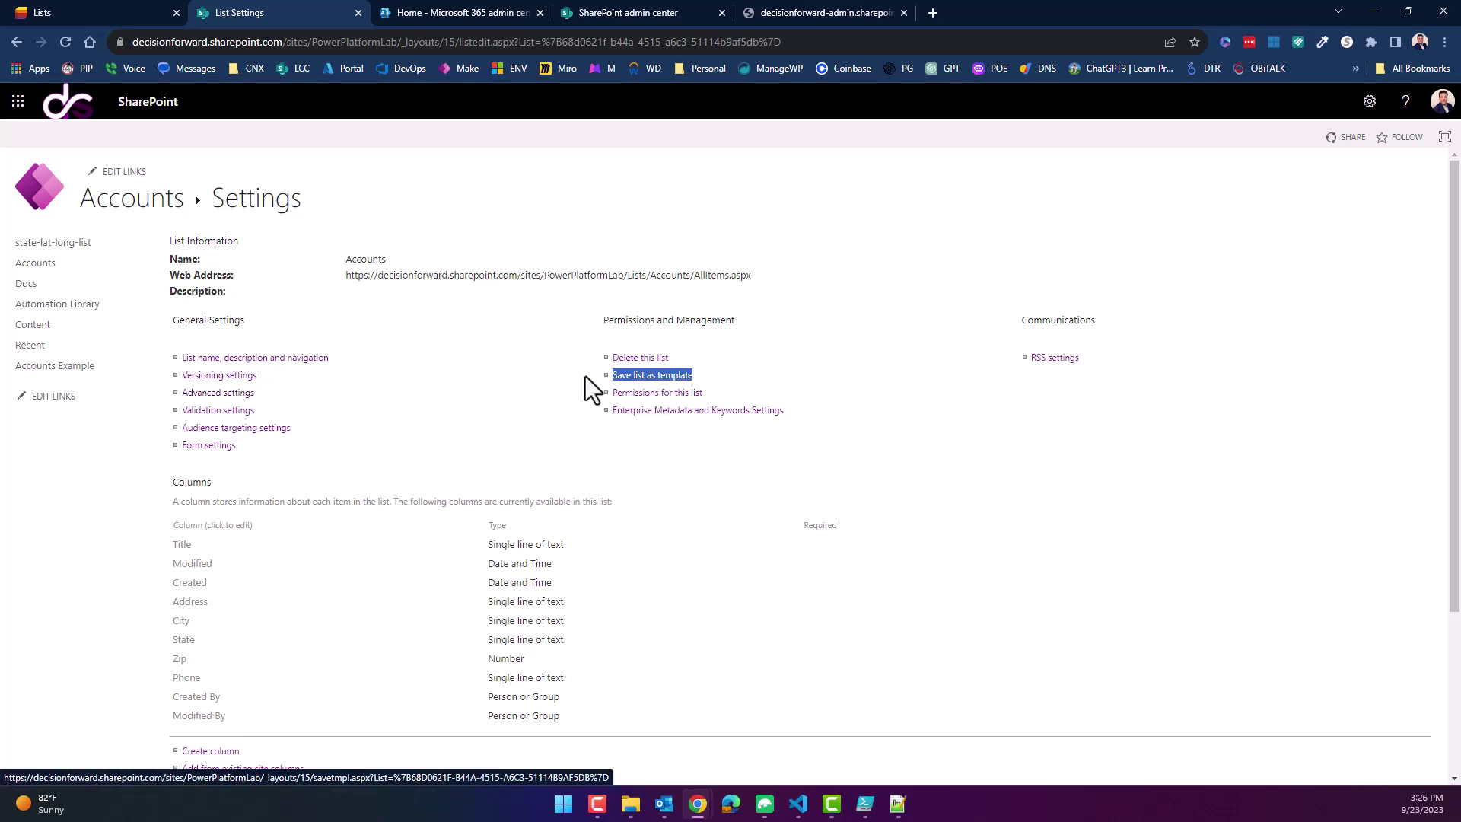
Step: Save the Accounts list as a template with file name VideoTemplate and template name Video Template, without including content
left_click(674, 378)
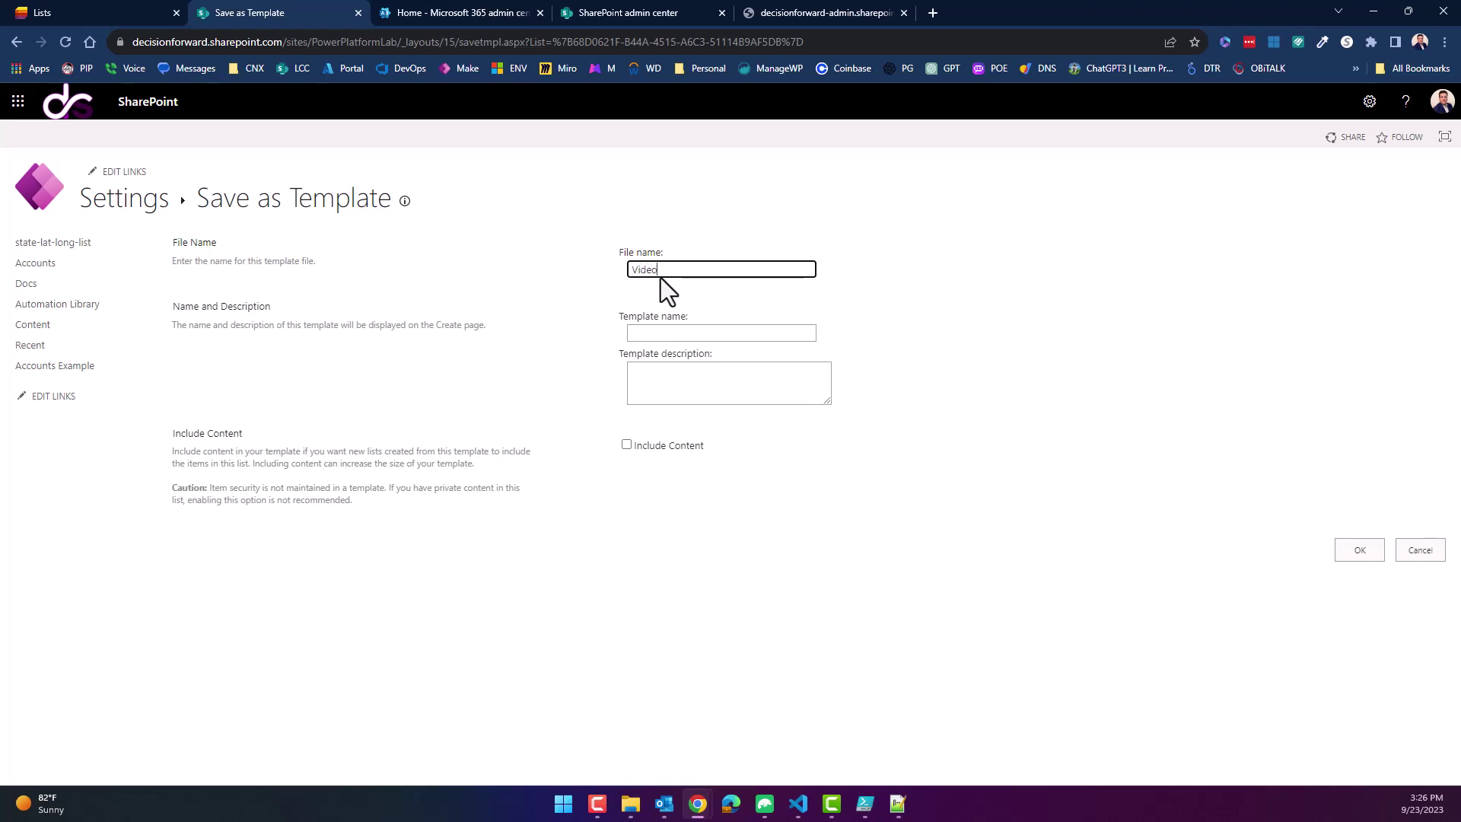
type("late")
left_click(673, 333)
type("VideoTemplate")
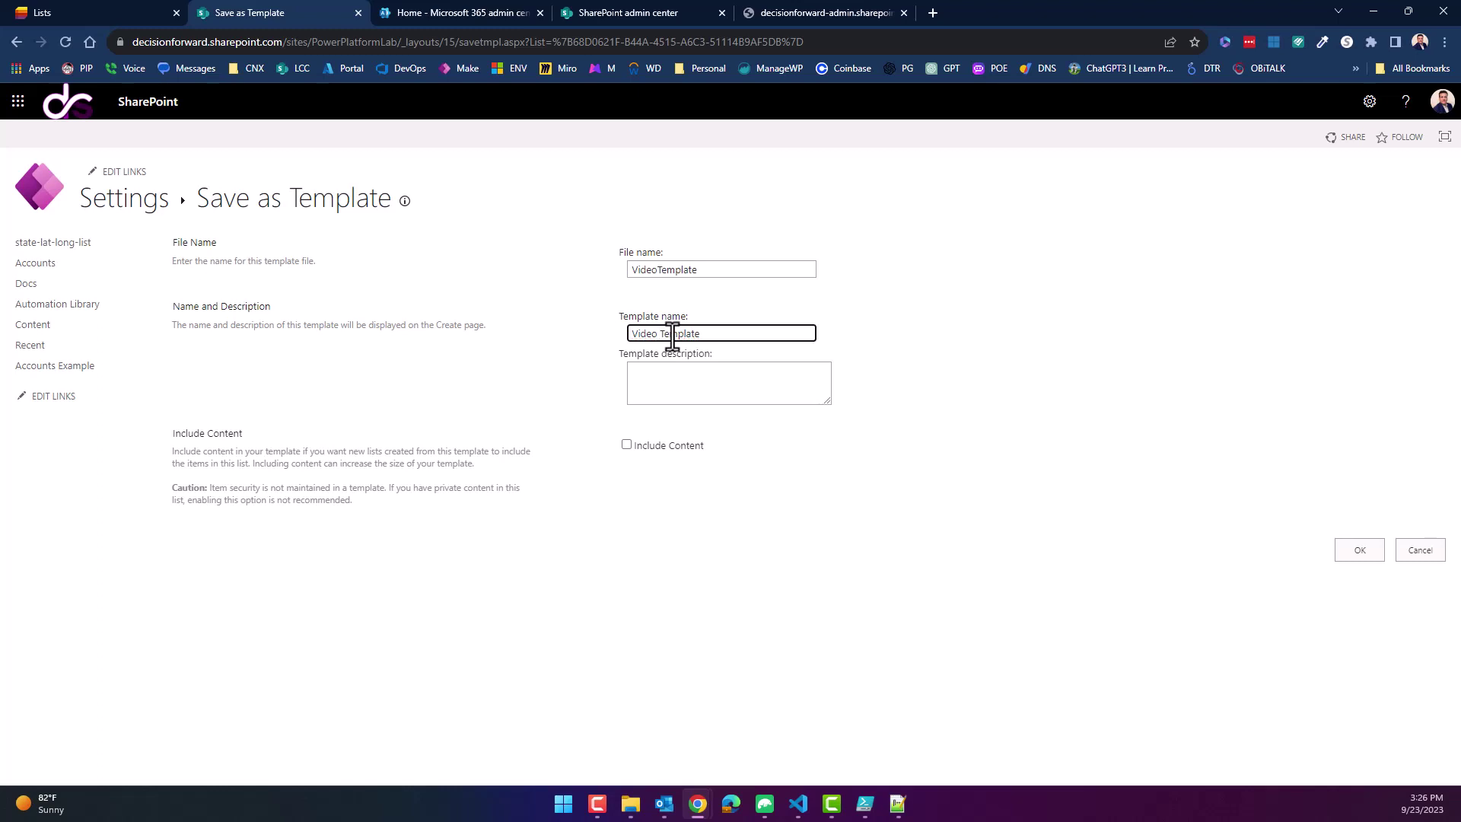
left_click(683, 478)
left_click(1353, 552)
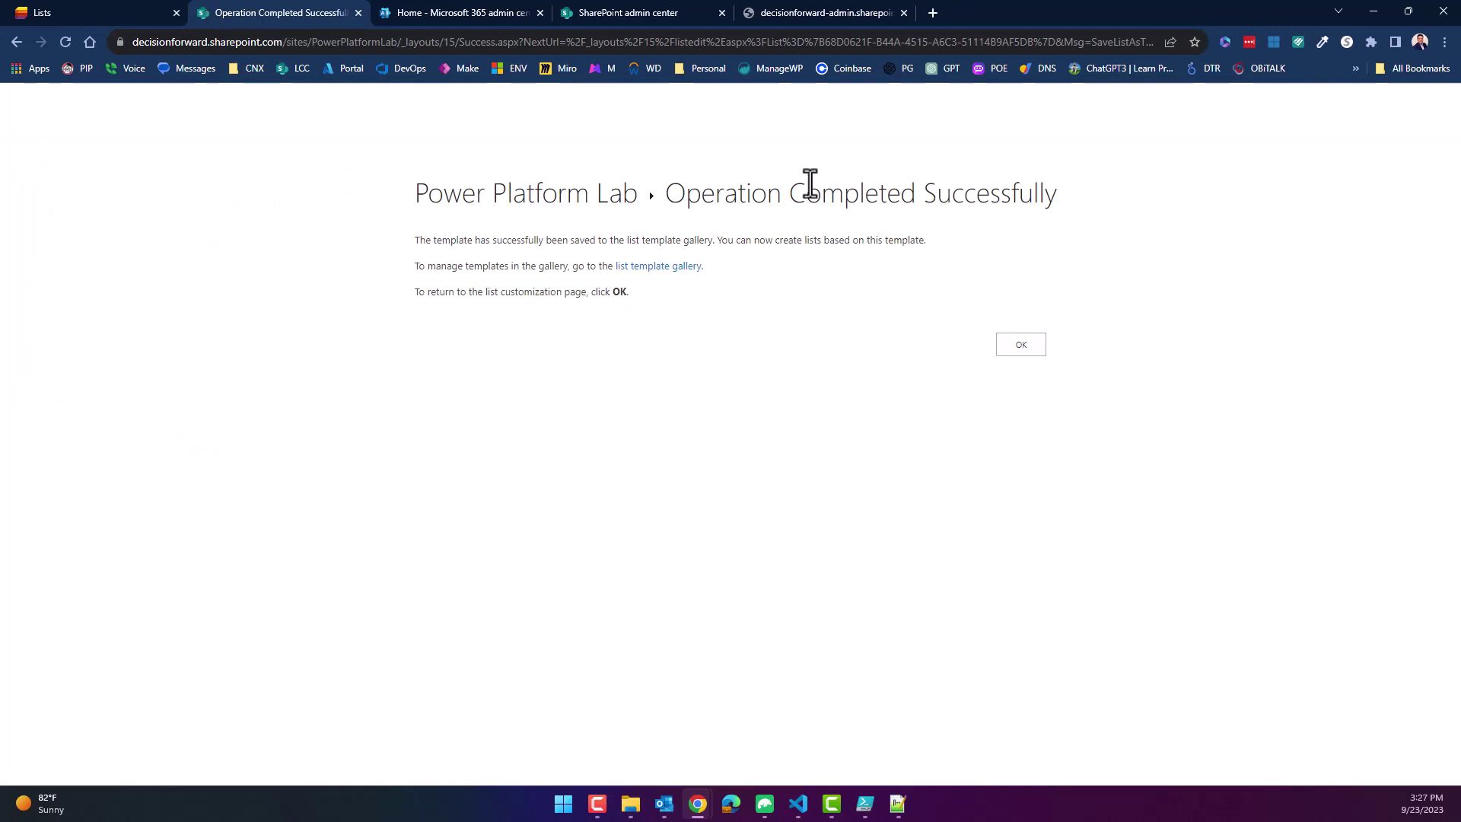
Step: Download a copy of VideoTemplate from the list template gallery and delete the template from the gallery
left_click(642, 268)
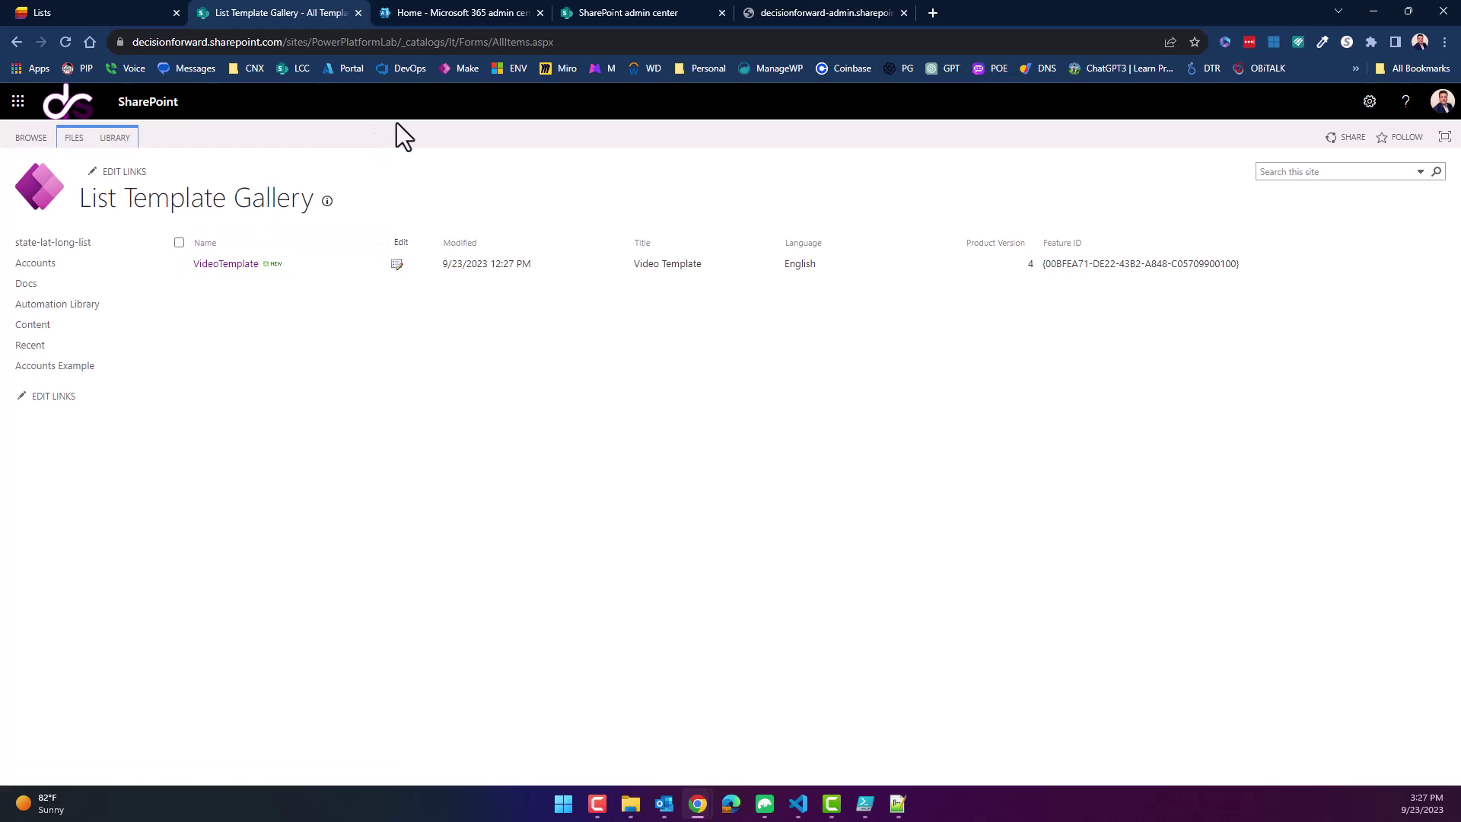
left_click(176, 266)
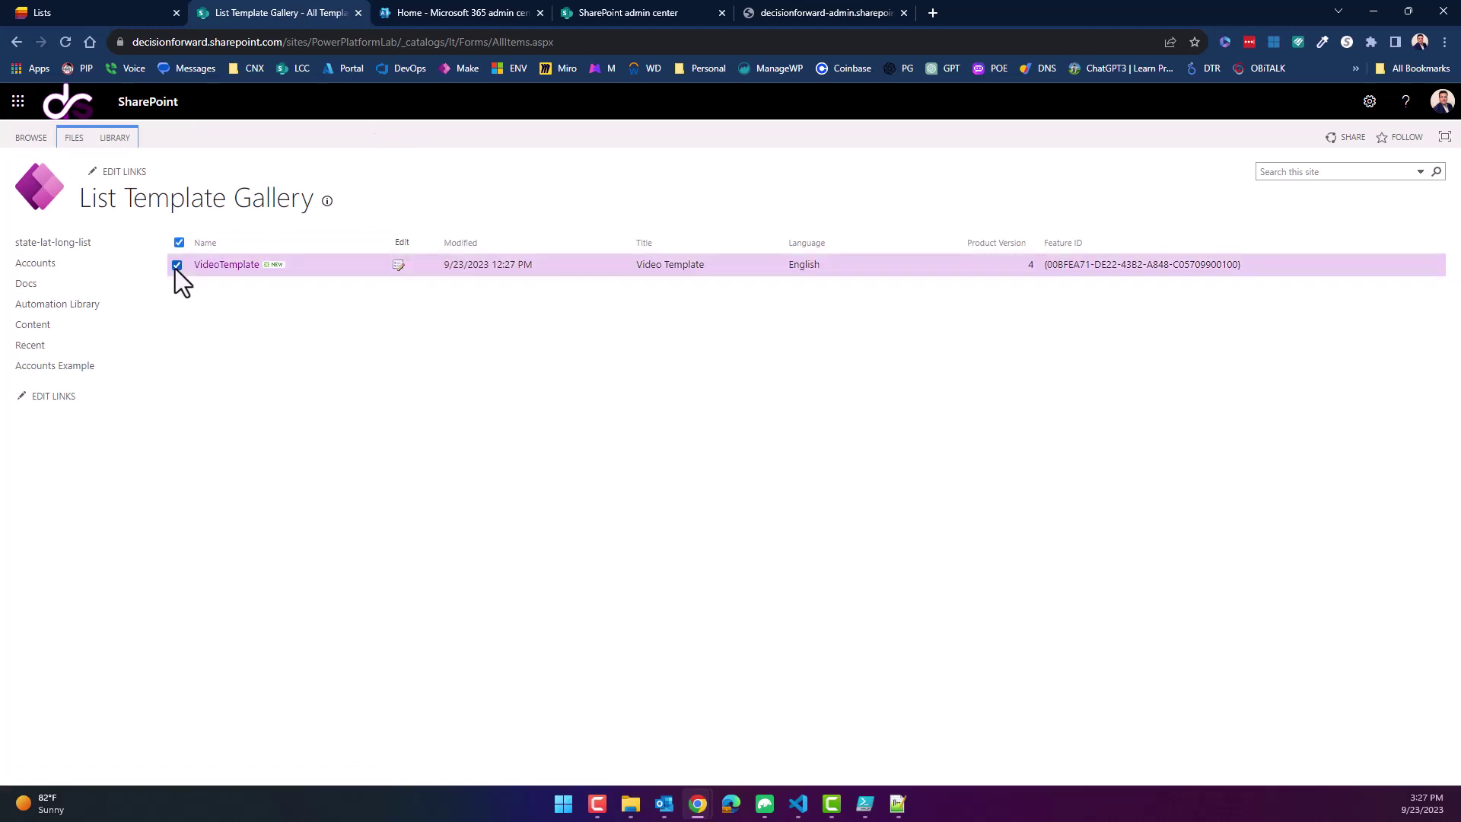
left_click(74, 140)
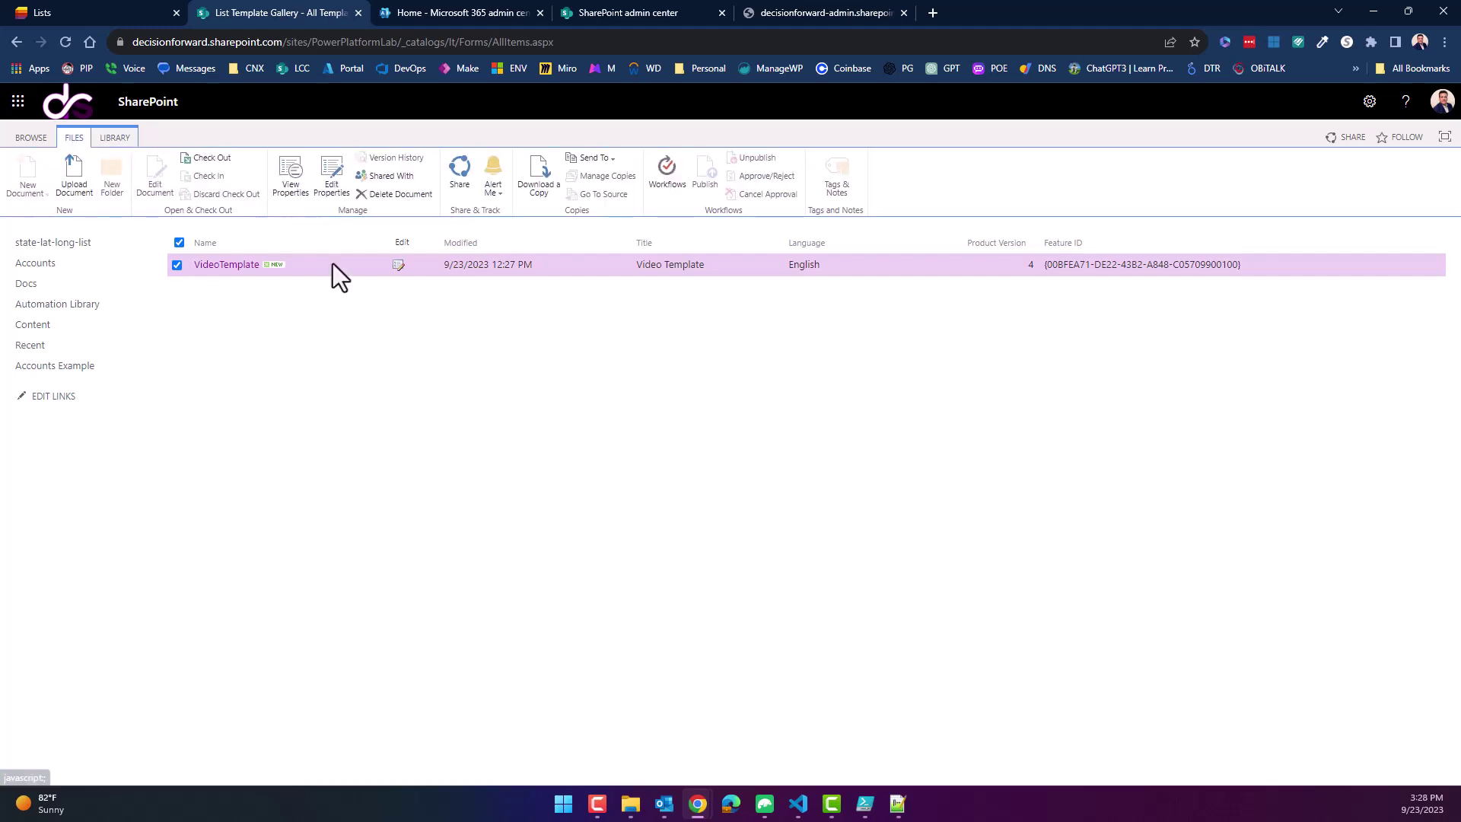
left_click(542, 178)
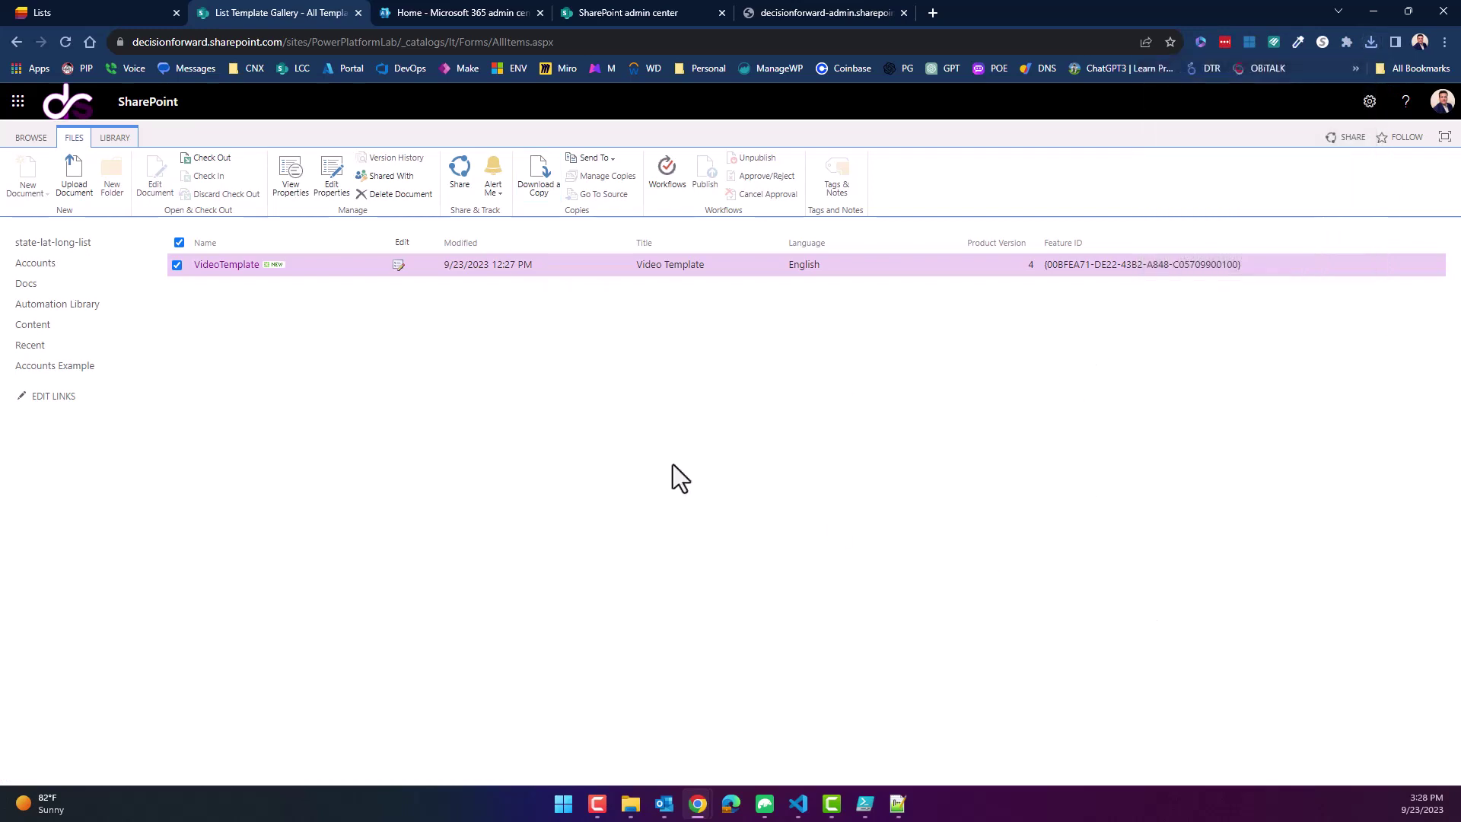
left_click(390, 195)
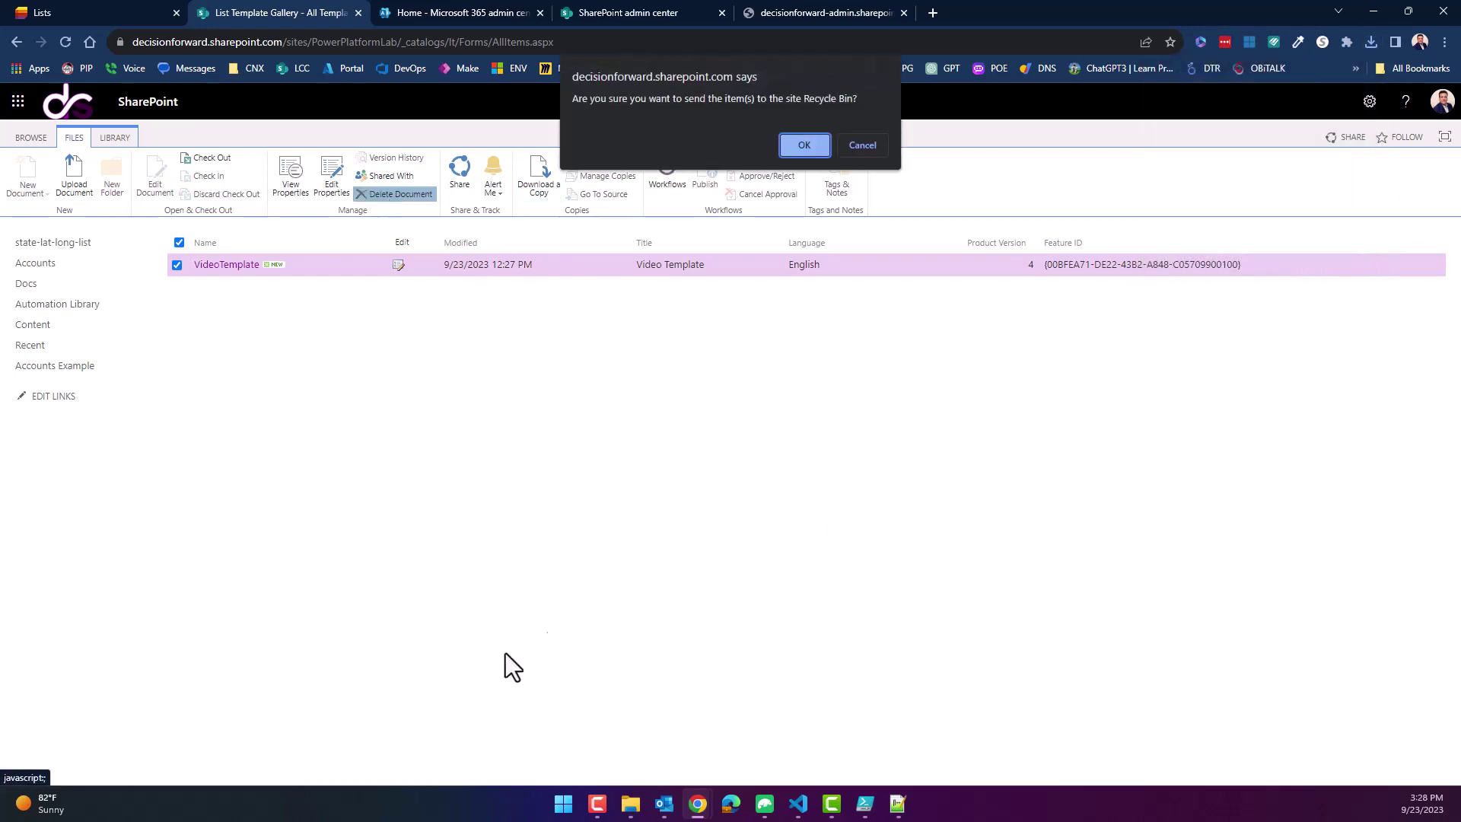
left_click(796, 153)
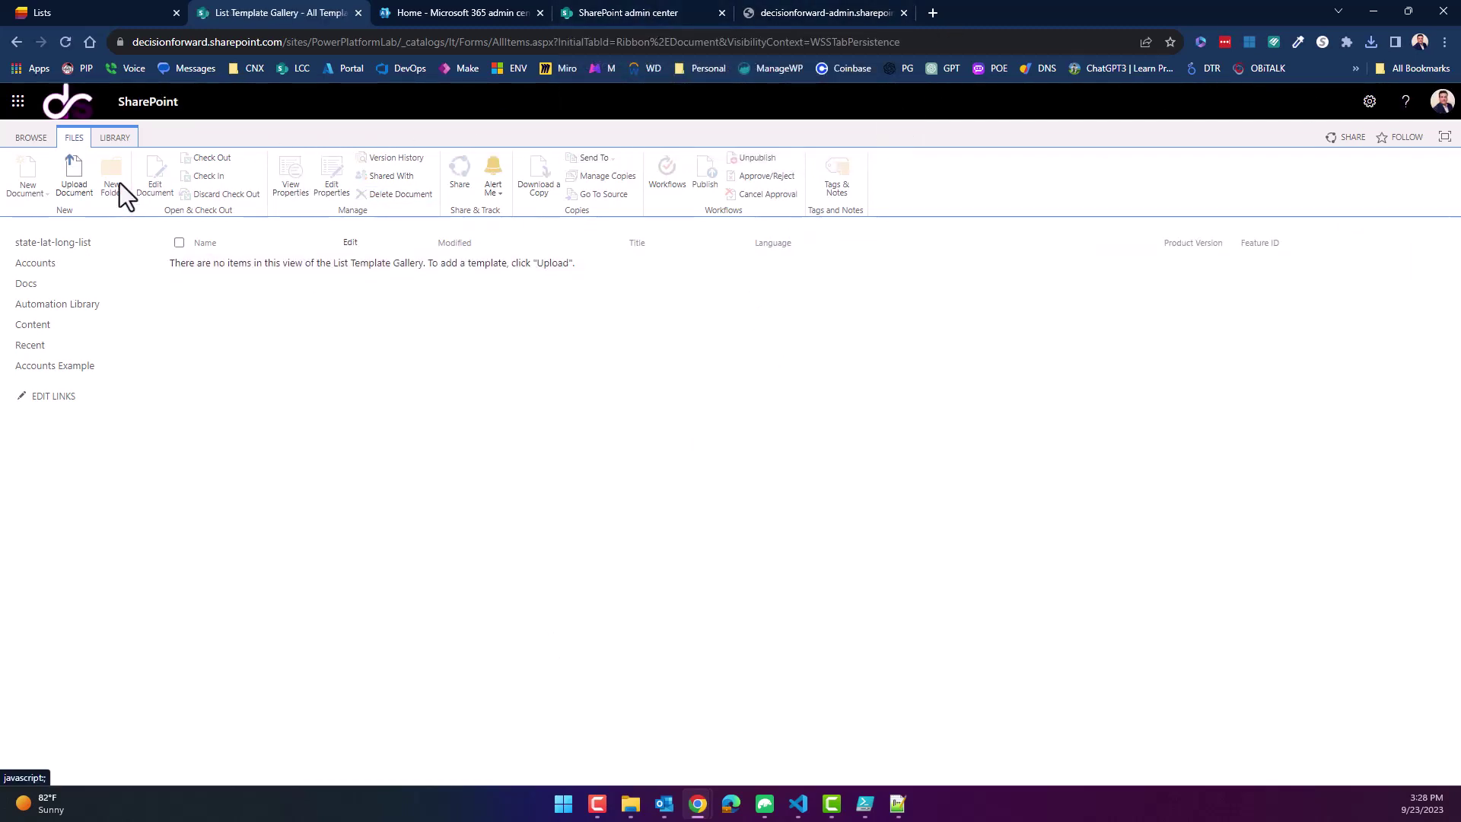
Step: Close the classic settings, SharePoint admin center, Microsoft 365 admin center and List Template Gallery pages, keeping only Lists open
left_click(781, 12)
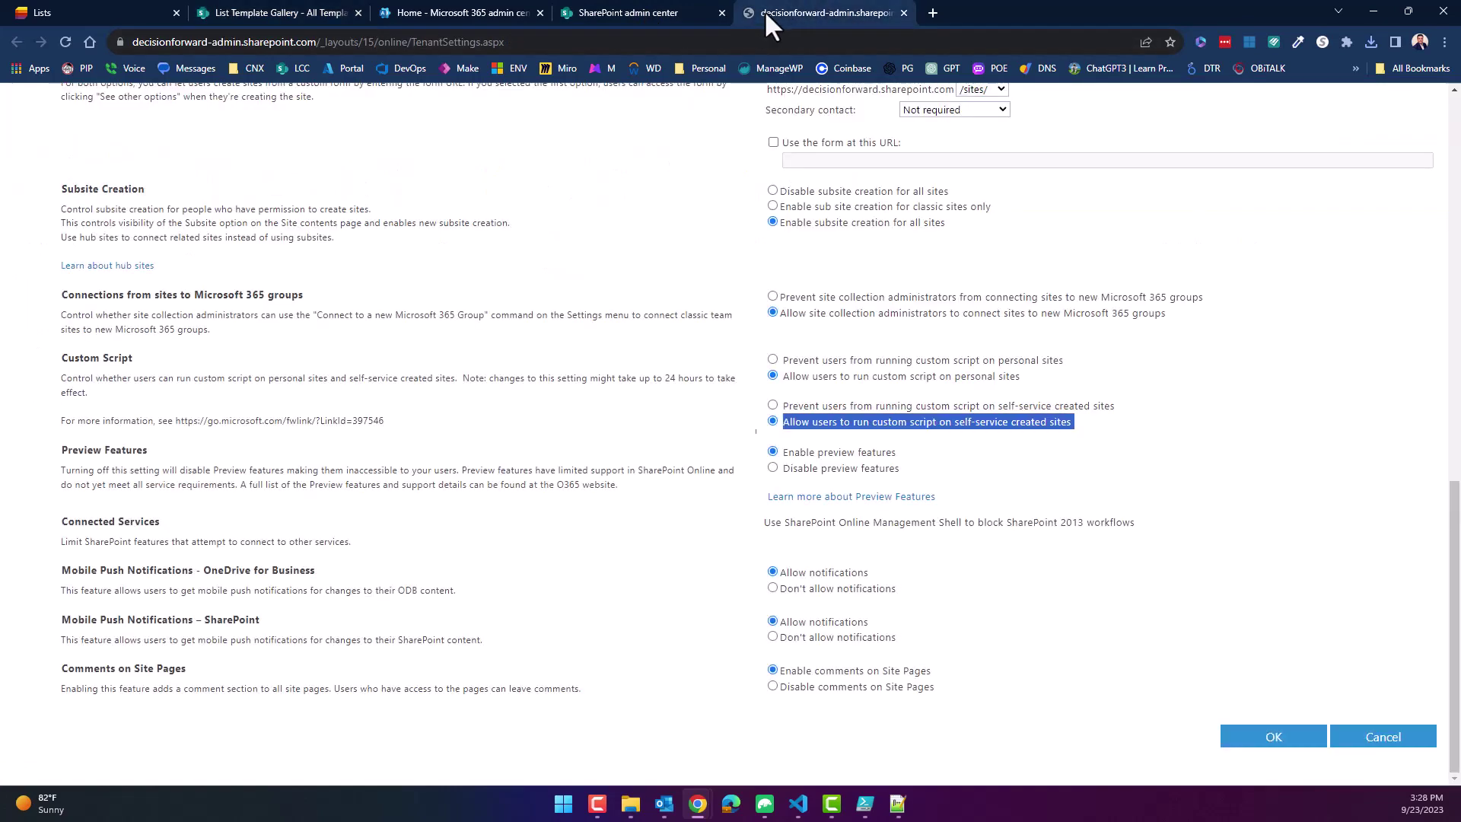
left_click(904, 13)
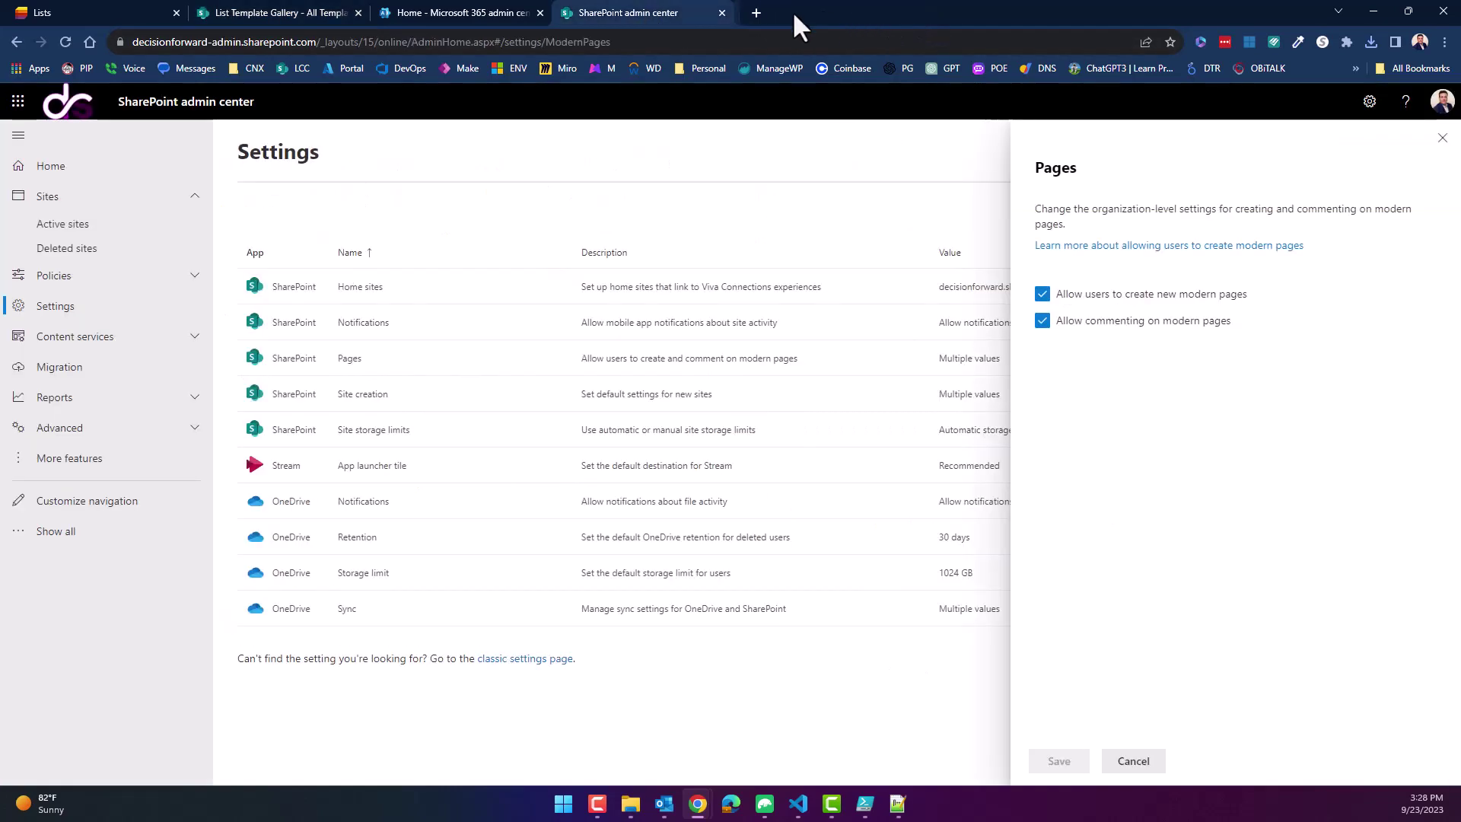
left_click(721, 13)
left_click(540, 13)
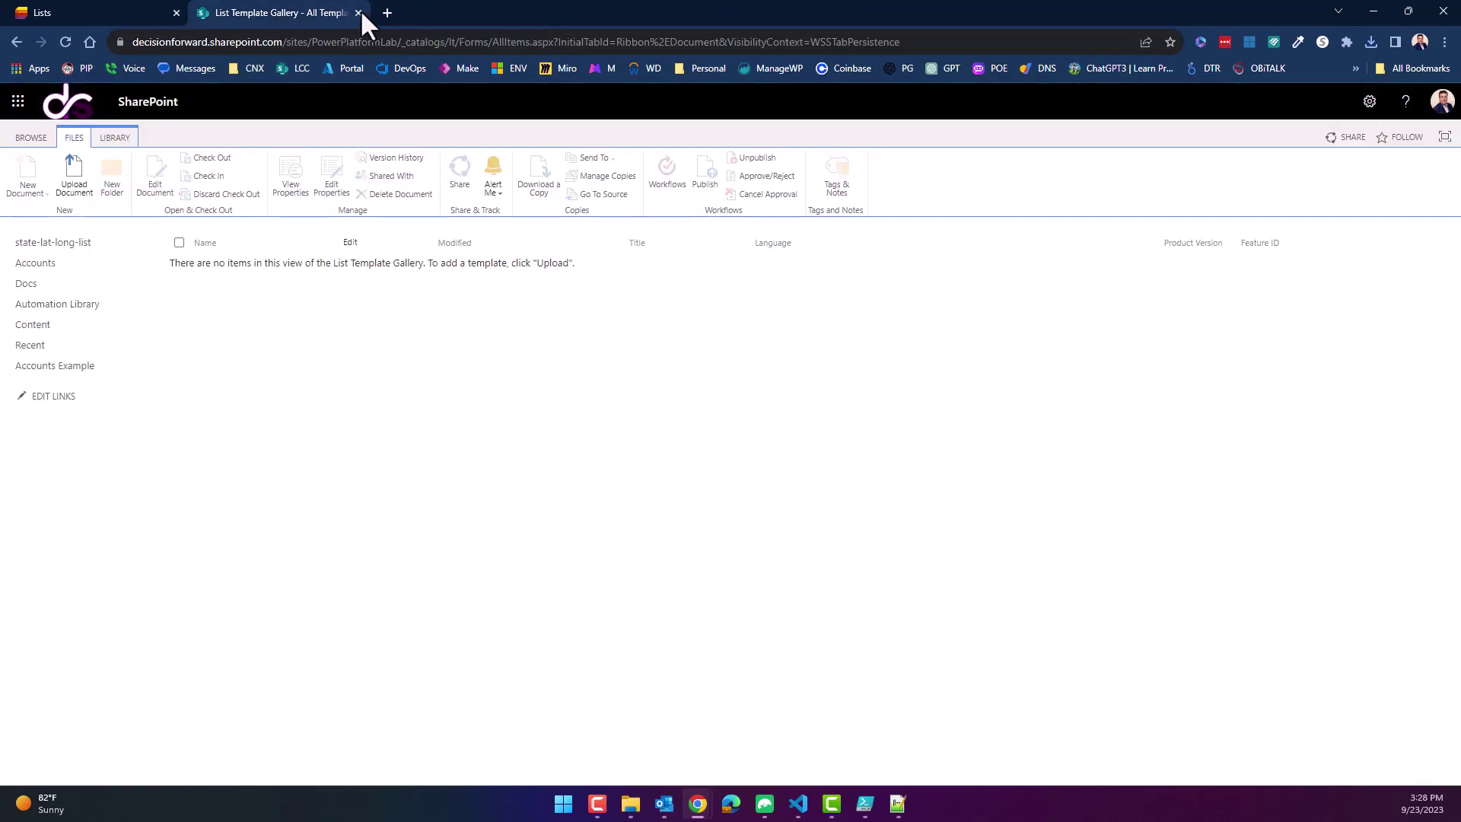
left_click(359, 13)
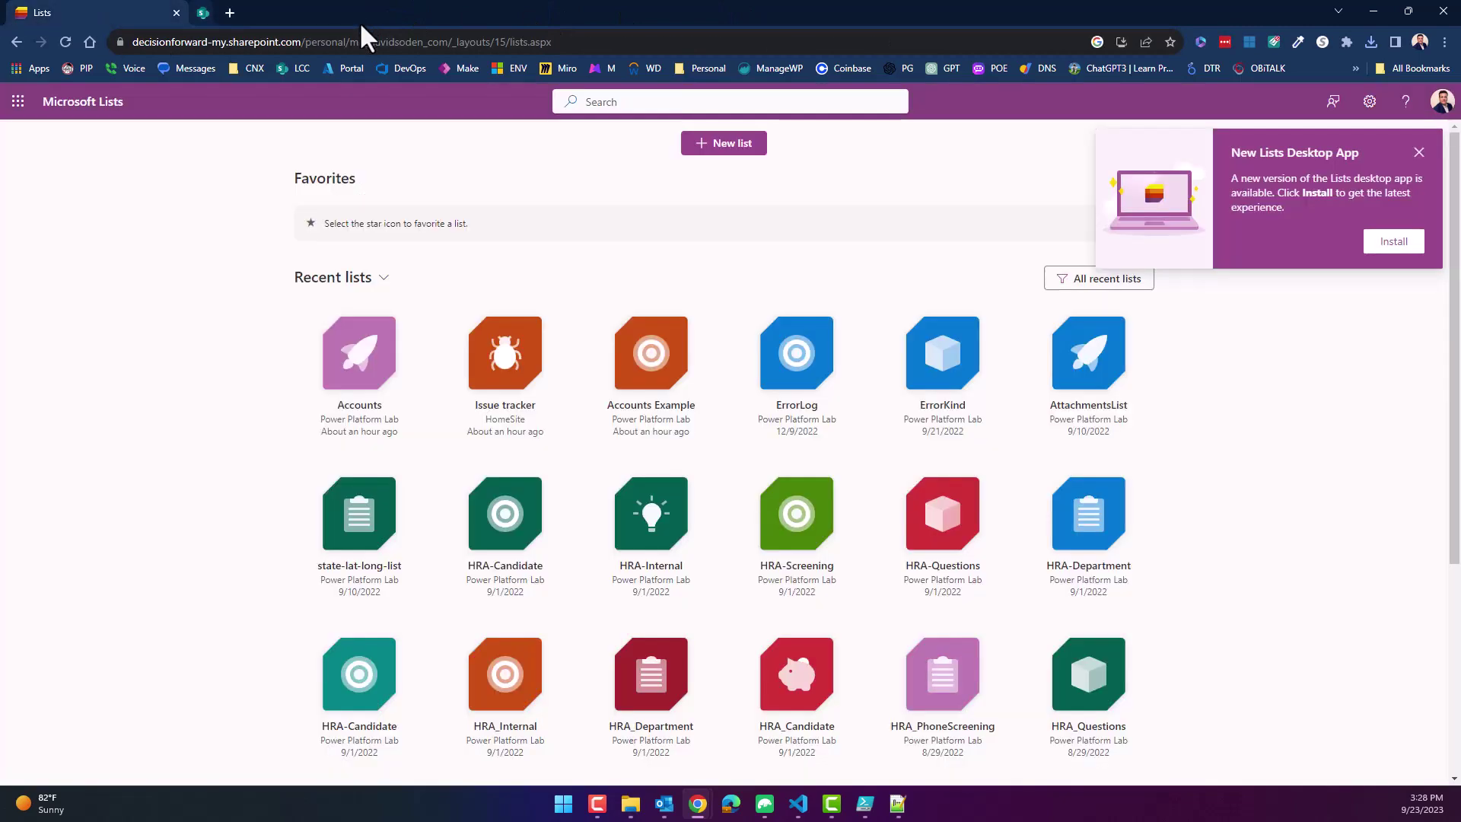
Step: Open the Power Platform Lab site in SharePoint and go through its site contents to the List templates link in Site Settings
left_click(17, 102)
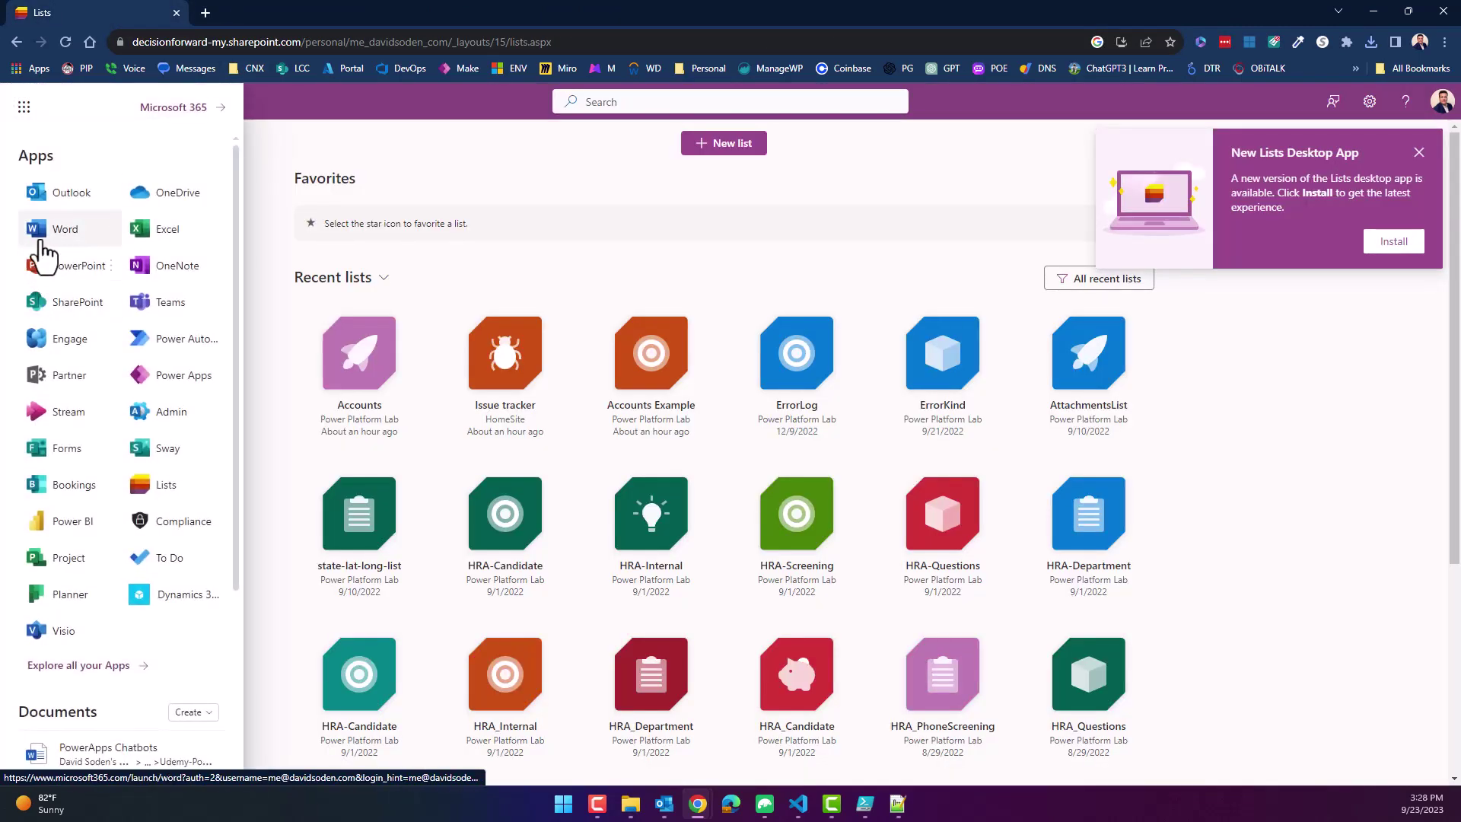
left_click(76, 304)
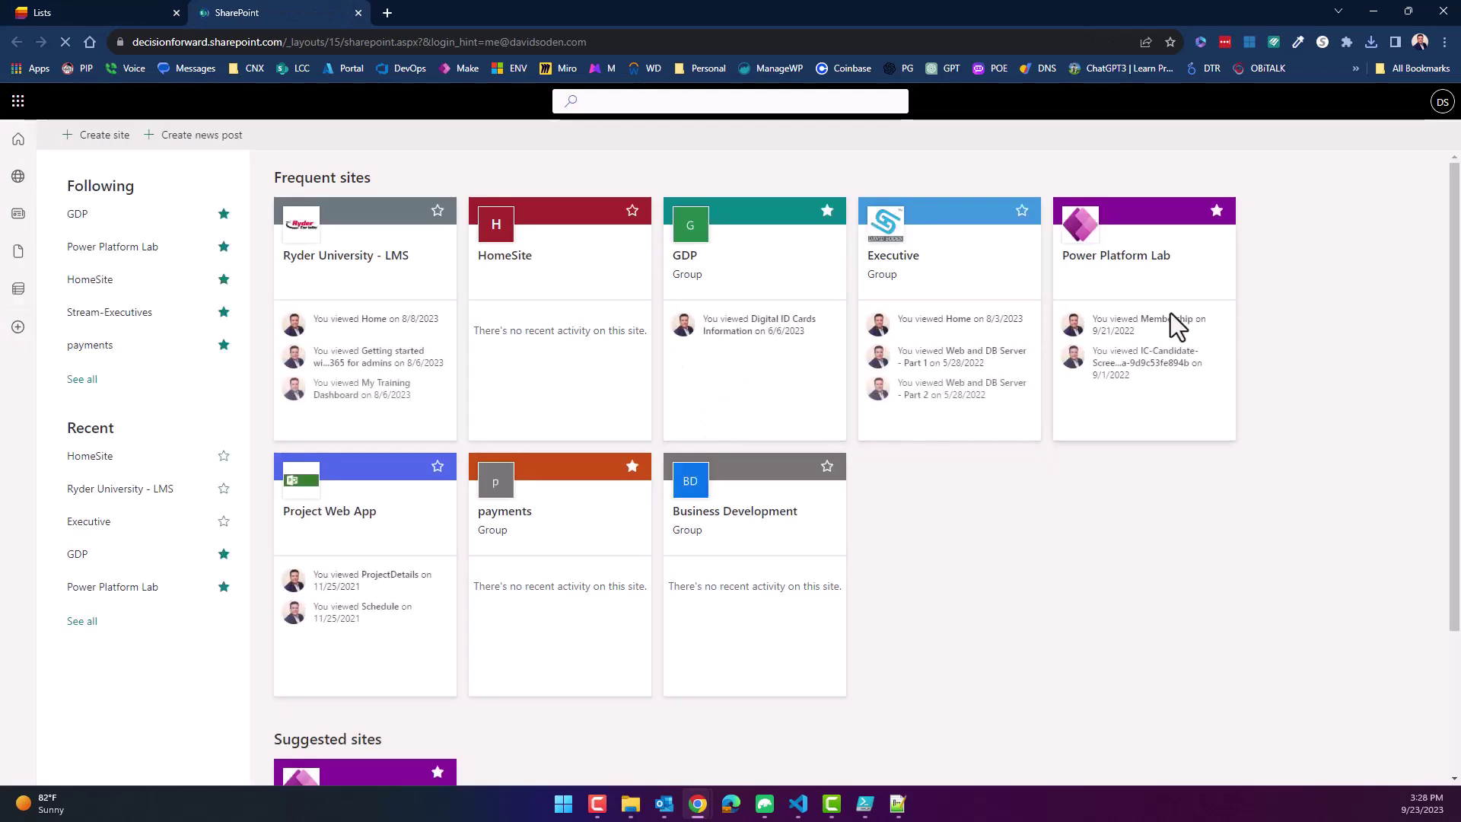
left_click(1139, 288)
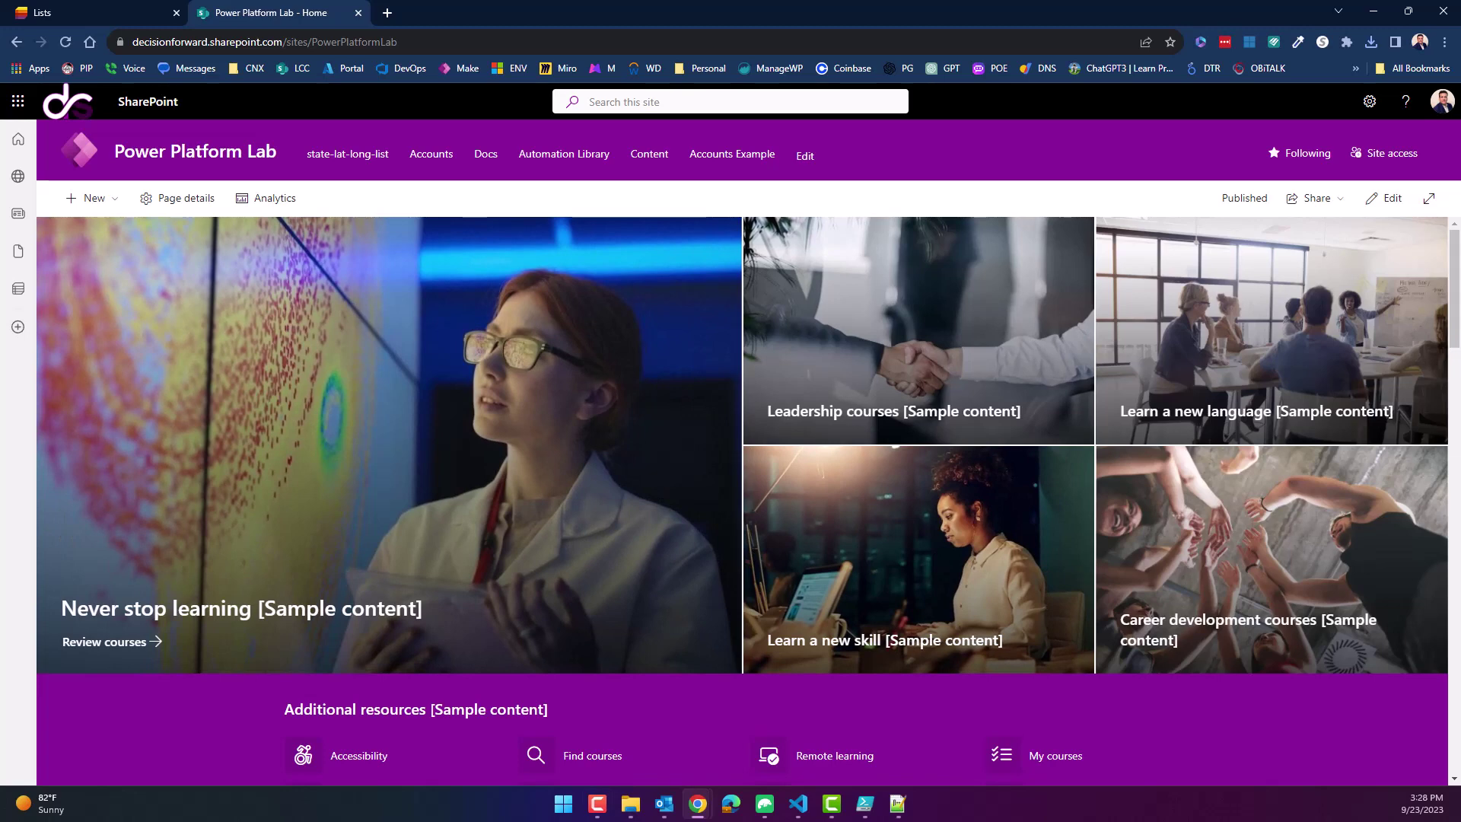
left_click(1369, 102)
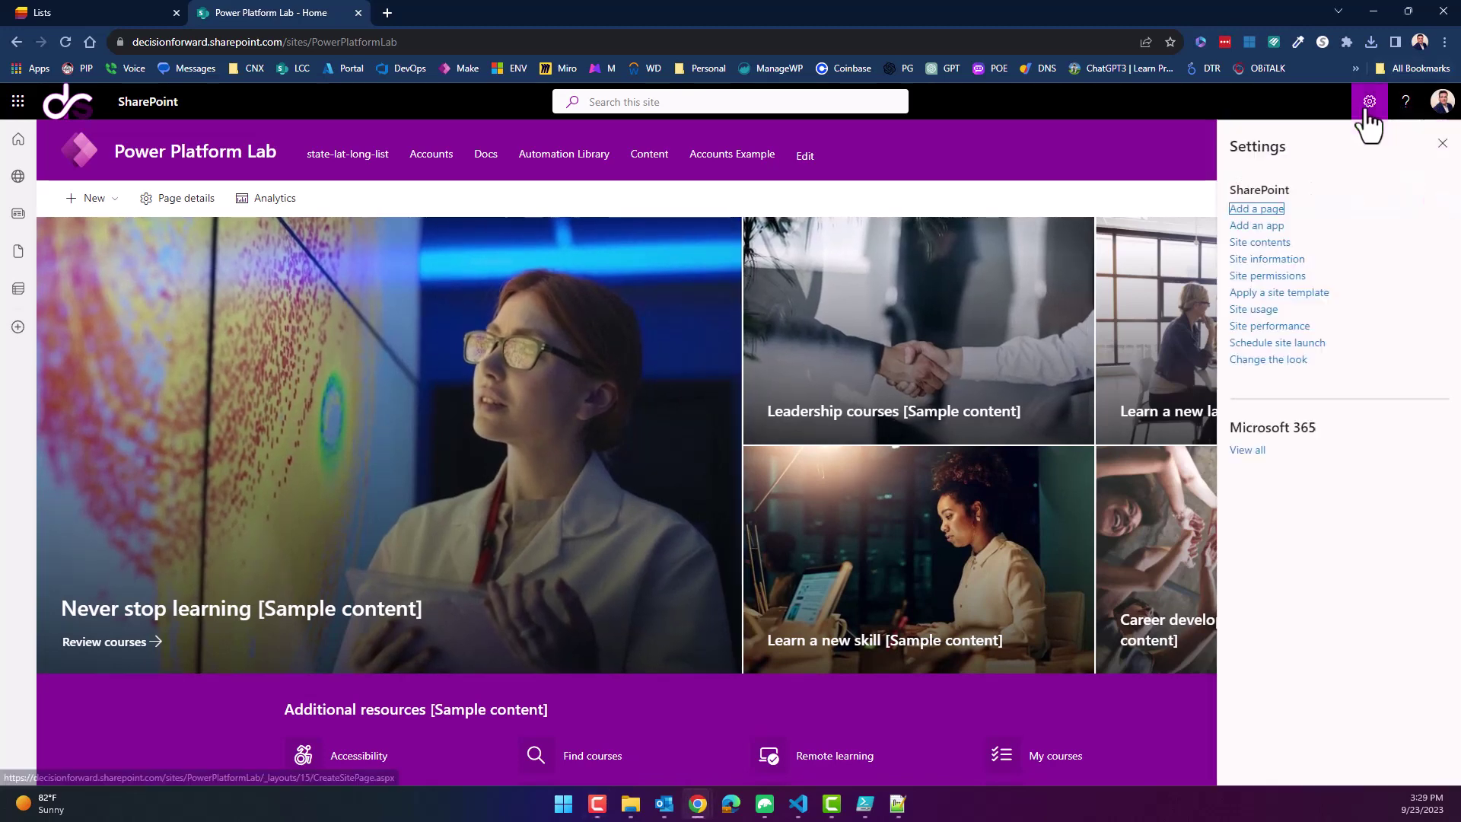
left_click(1270, 243)
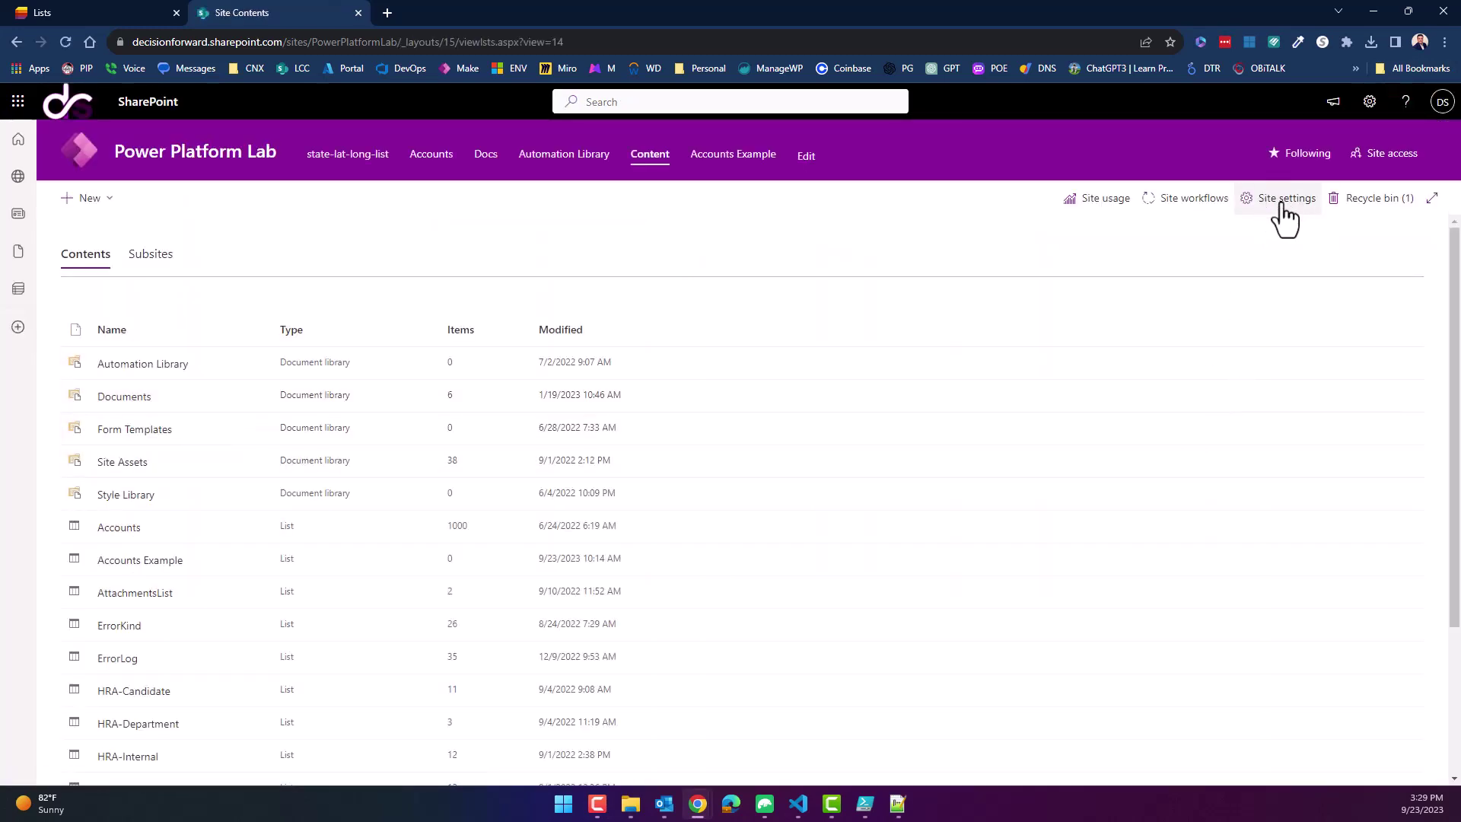
left_click(1272, 212)
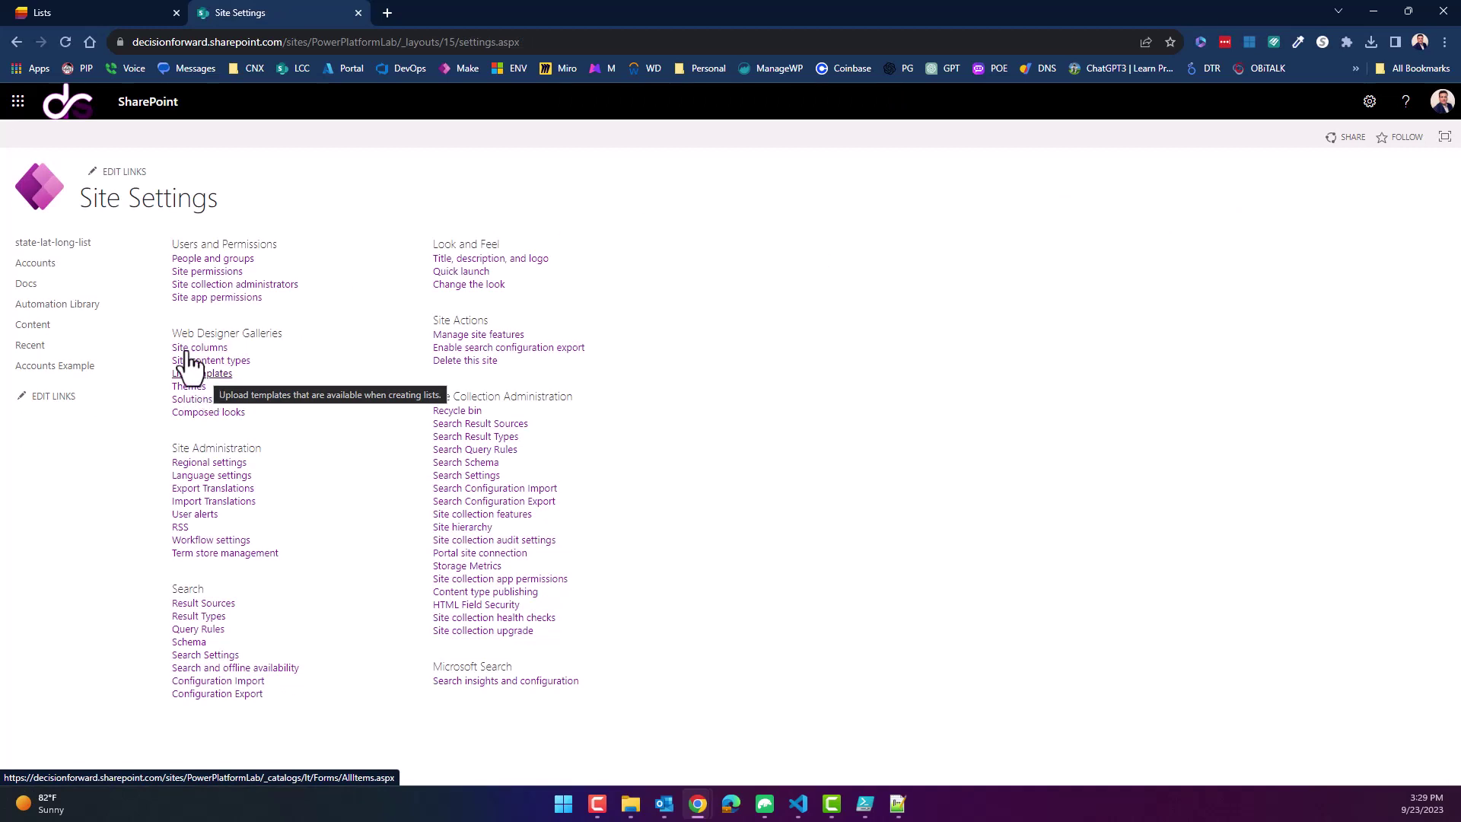
left_click(206, 377)
Step: Switch to the Windows PowerShell ISE window and reposition it over the Site Settings page
key("alt+Tab")
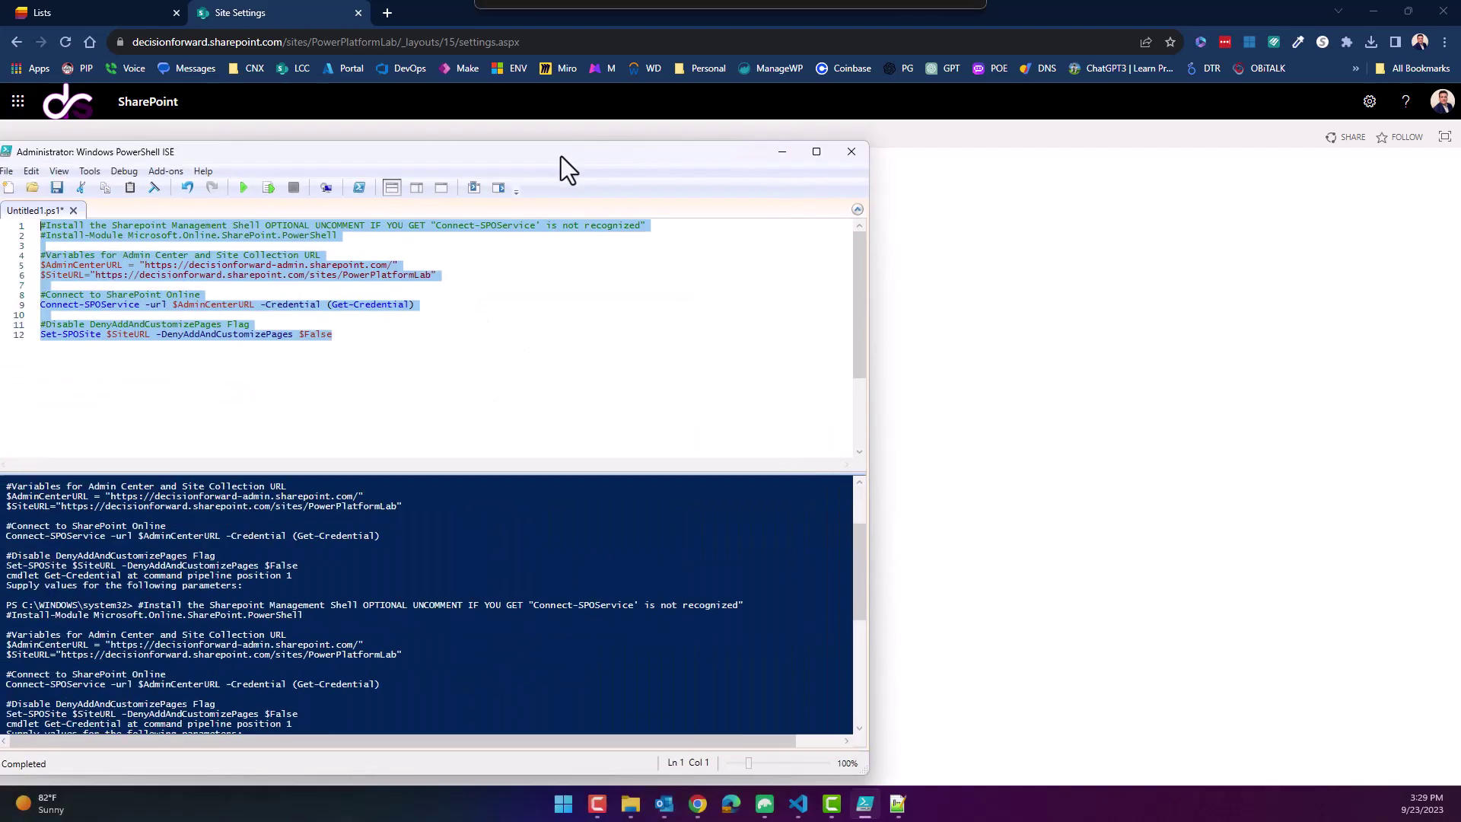
left_click_drag(560, 156, 756, 141)
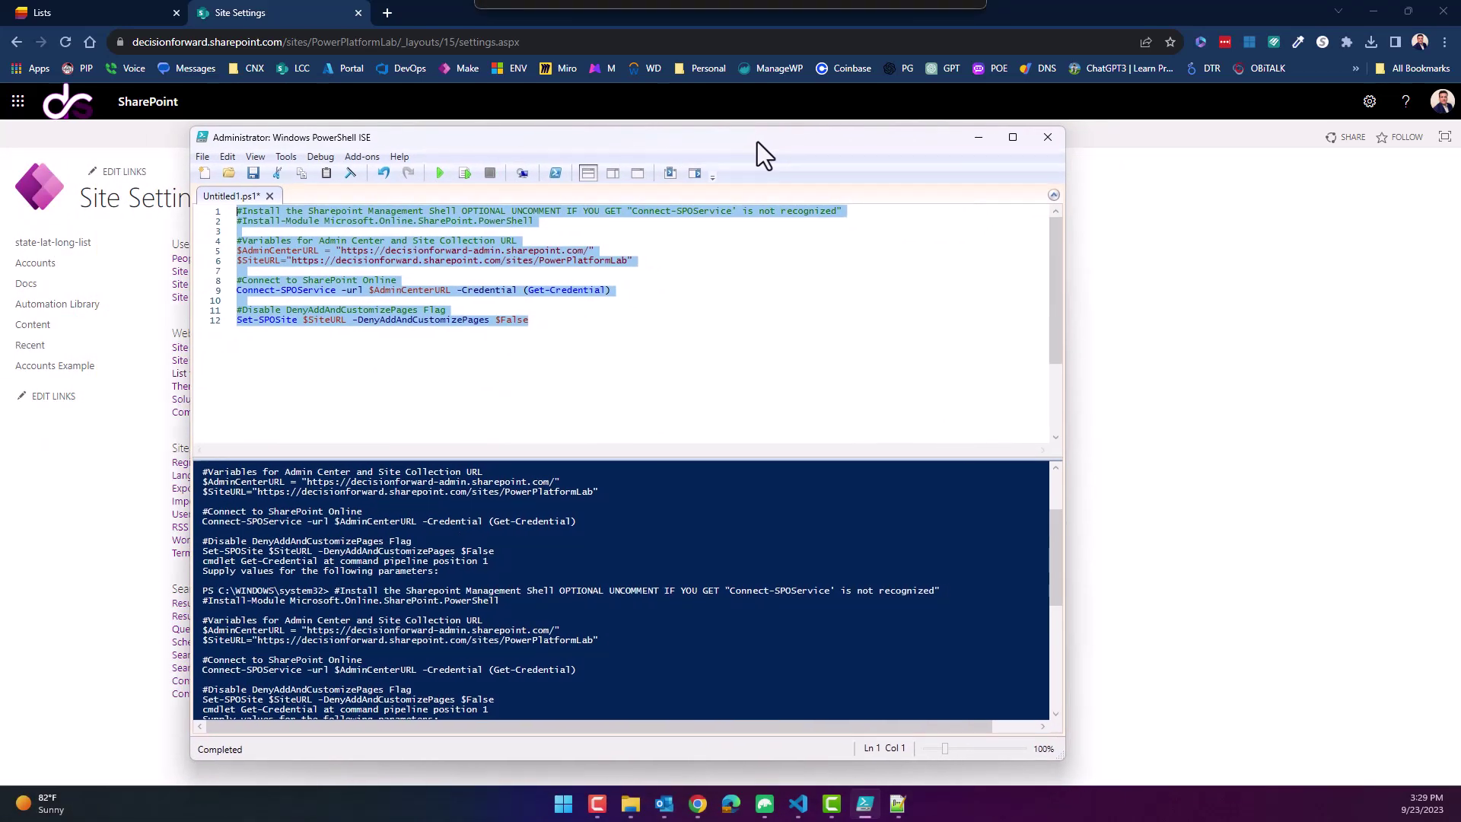
Step: Put the PowerShell ISE window away and open the List templates gallery from Site Settings
left_click_drag(757, 141, 646, 140)
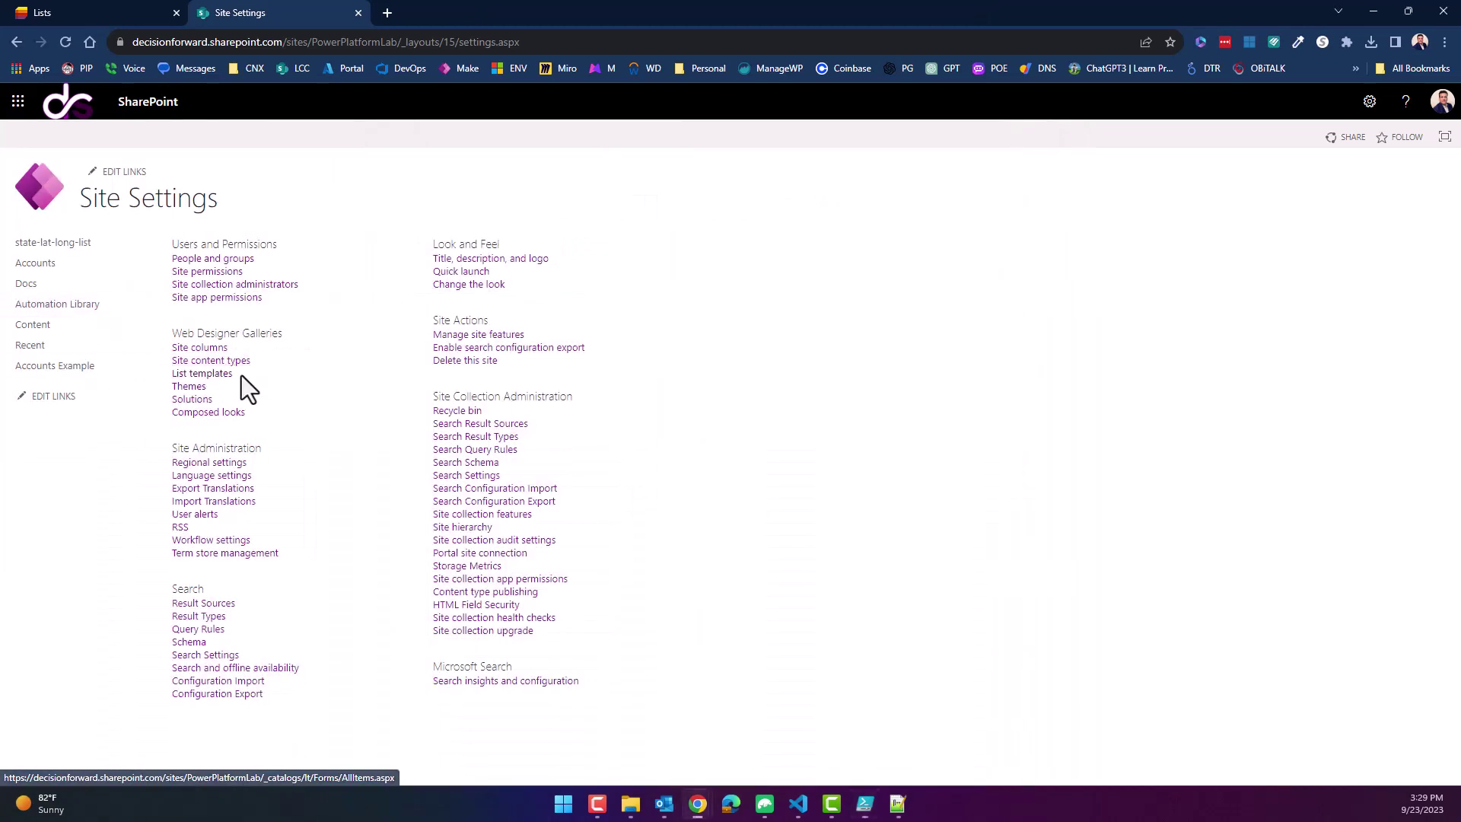
left_click_drag(240, 376, 180, 375)
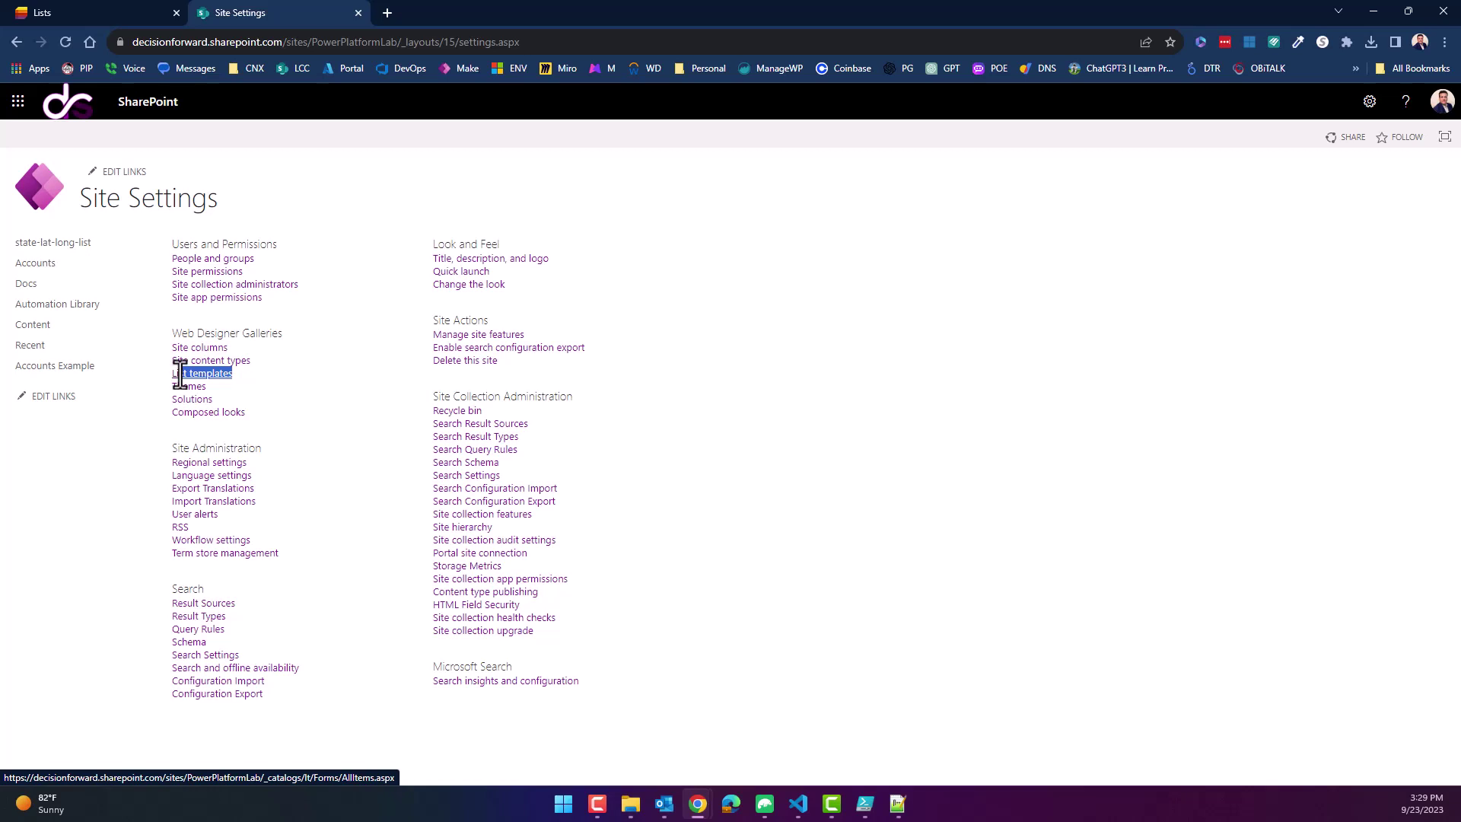
left_click(281, 374)
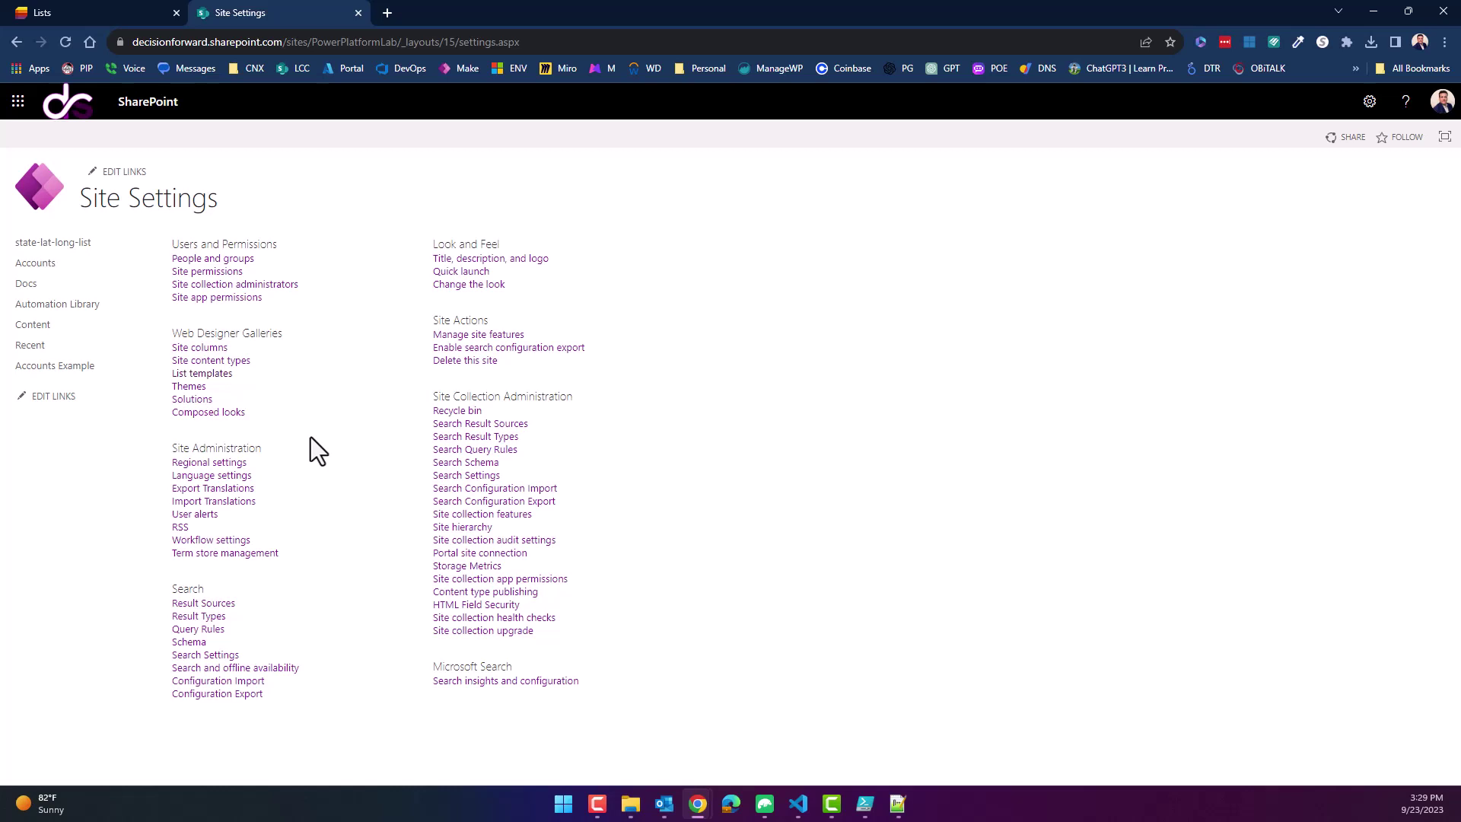
left_click(197, 374)
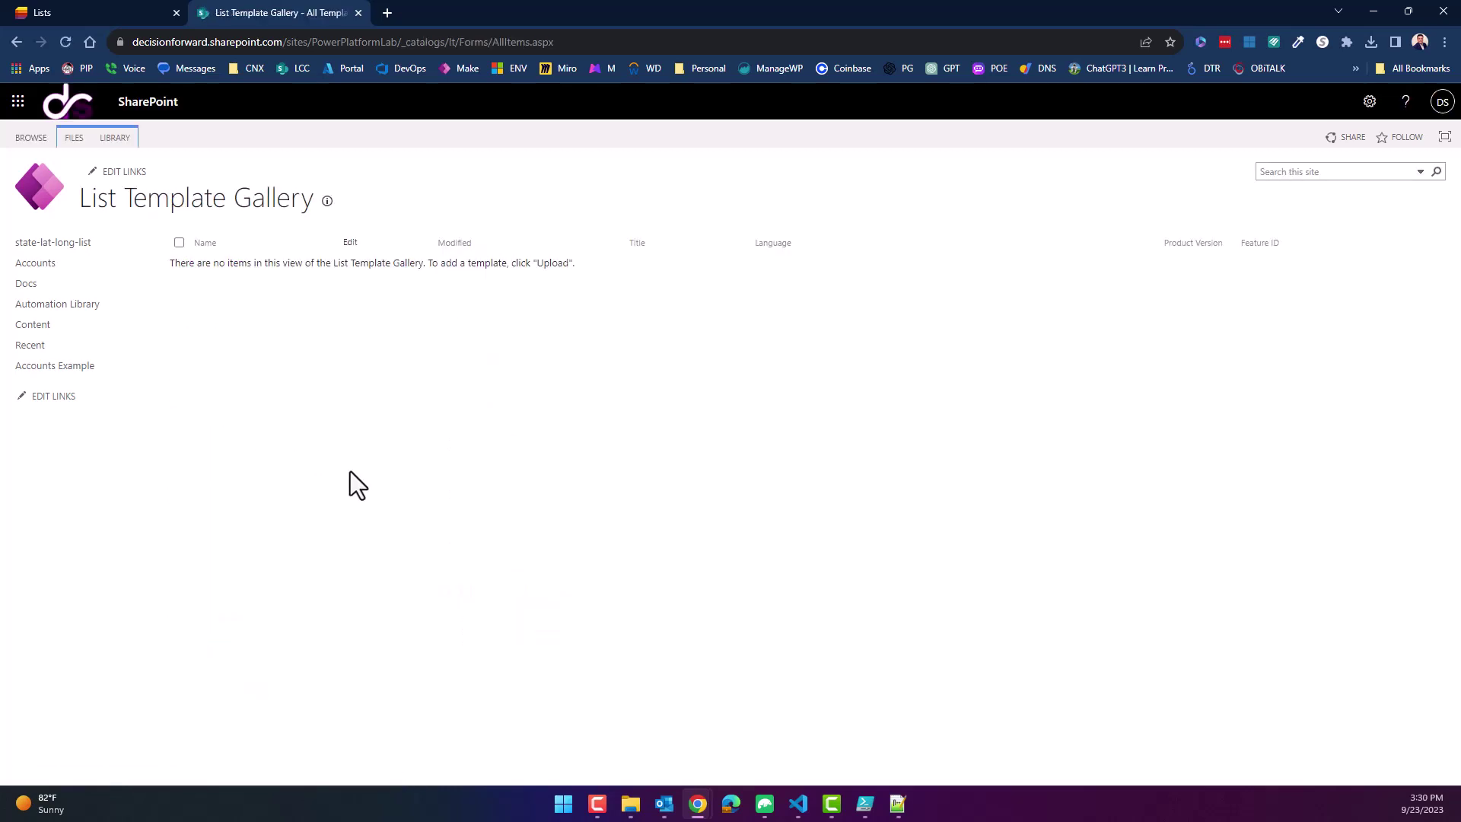
Step: Upload VideoTemplate.stp to the List Template Gallery, save it with the title Video Template, and select it in the gallery
left_click(79, 139)
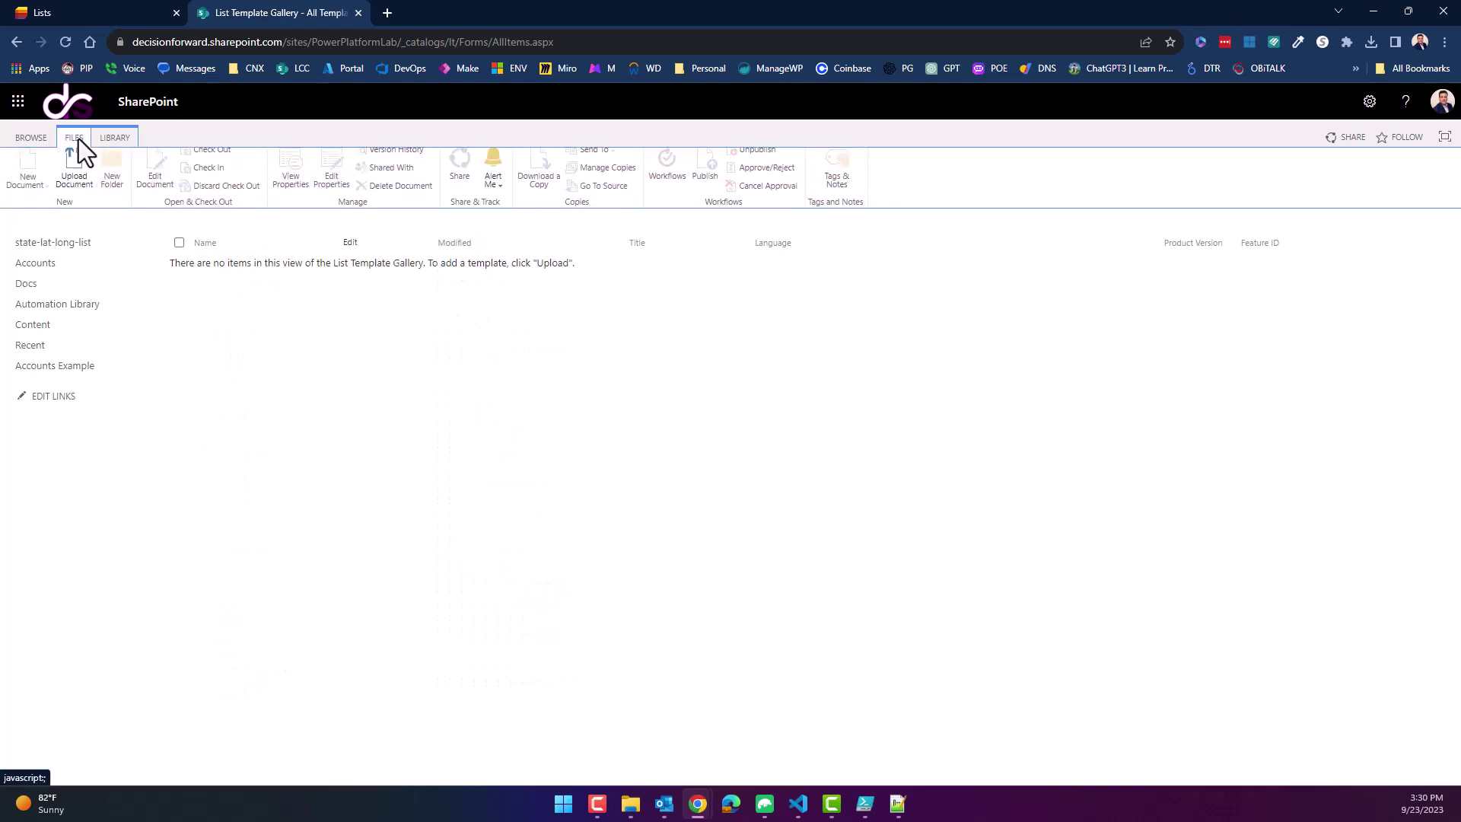
left_click(77, 173)
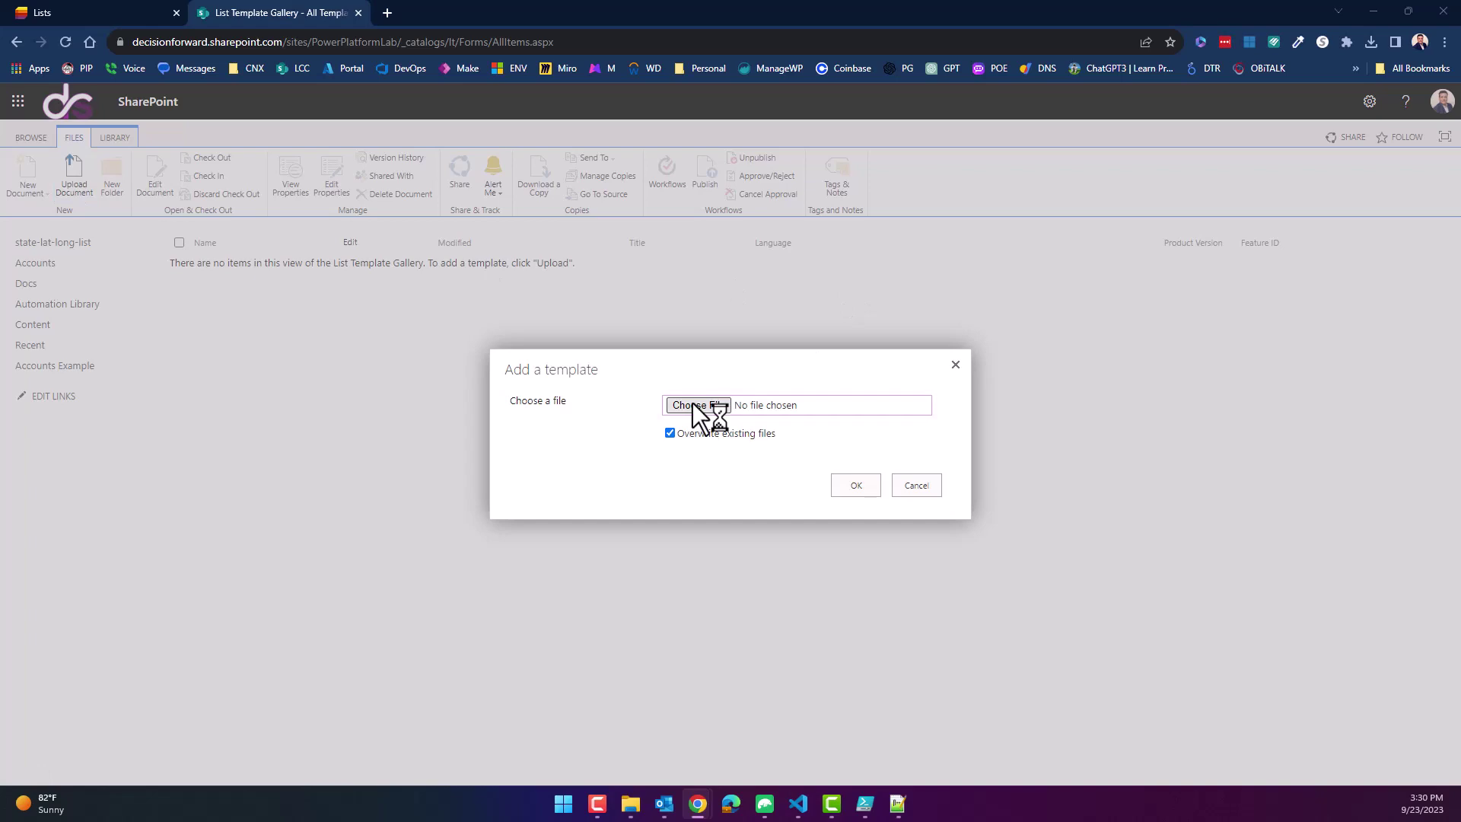
left_click(697, 405)
left_click(444, 279)
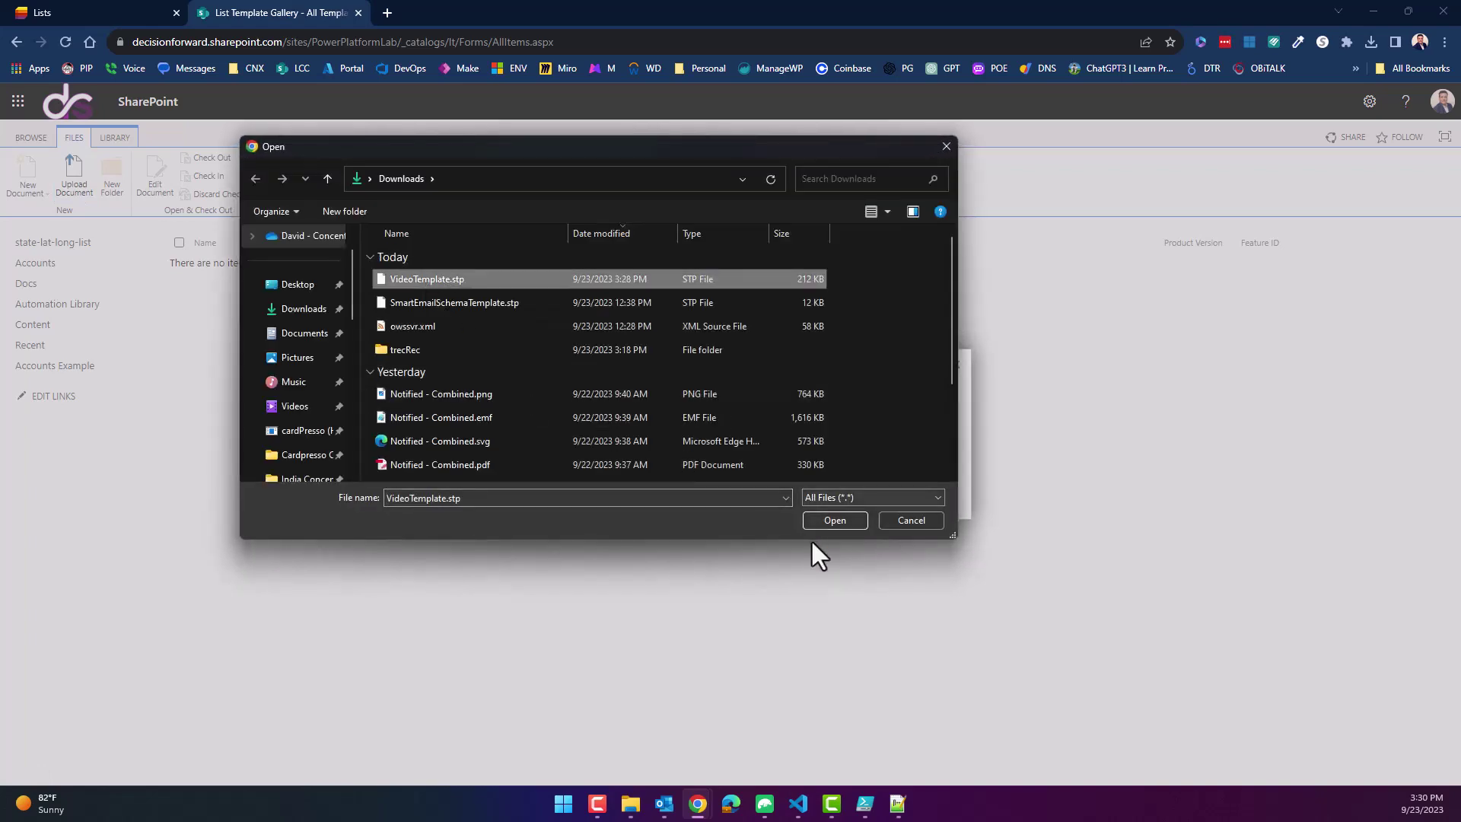
left_click(835, 521)
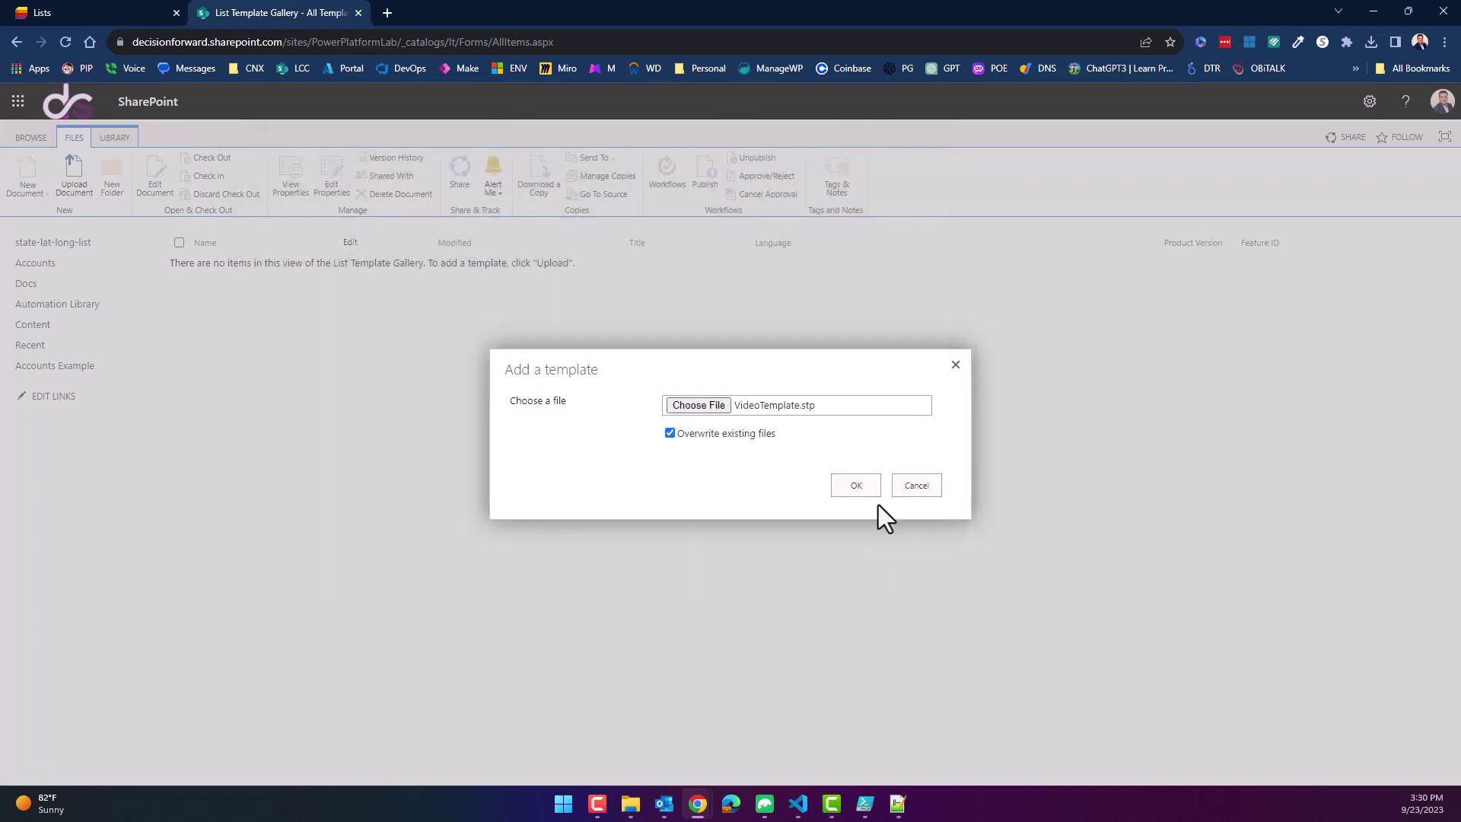
left_click(872, 486)
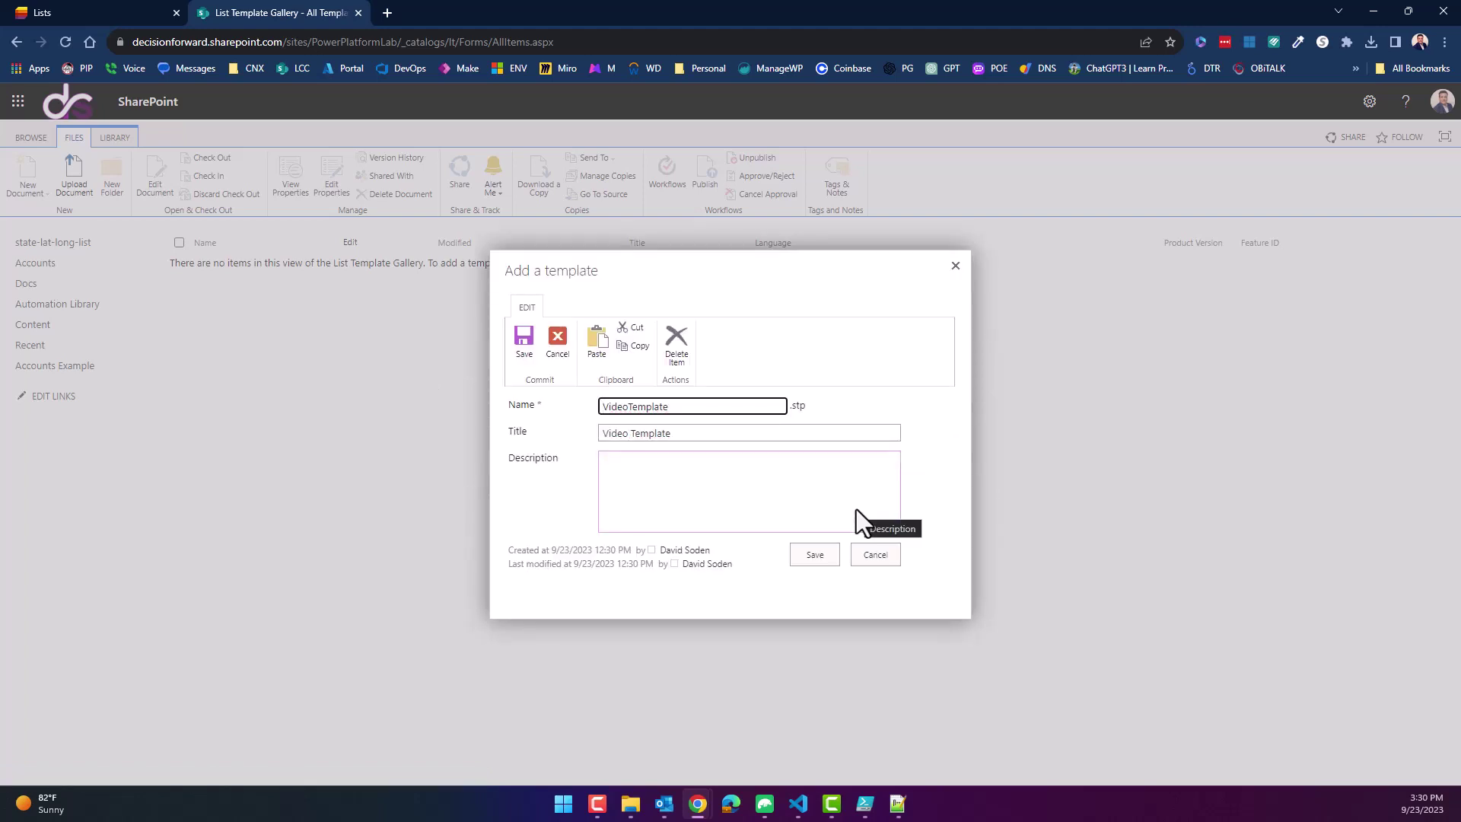
left_click(831, 555)
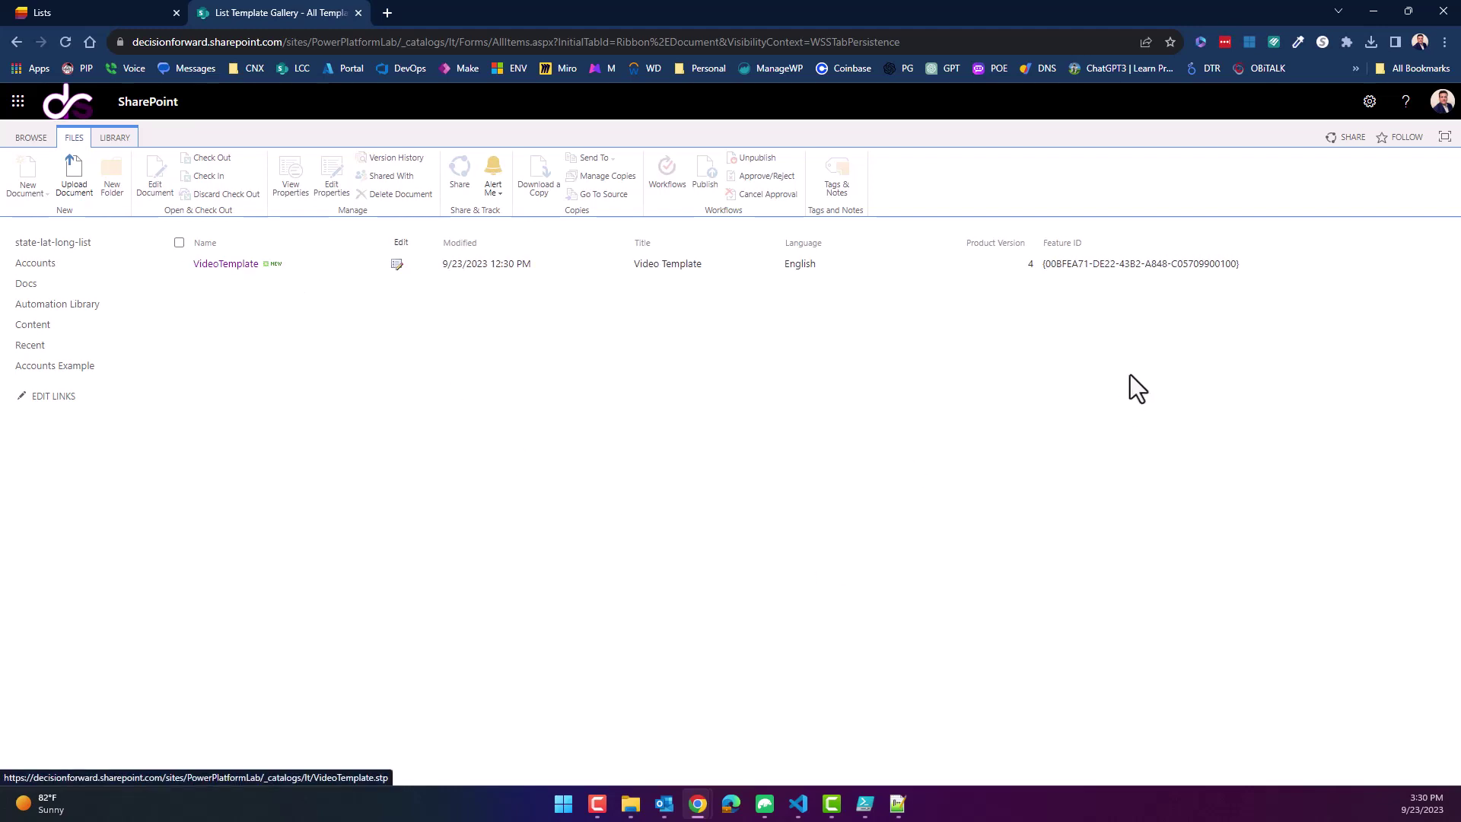
left_click(177, 265)
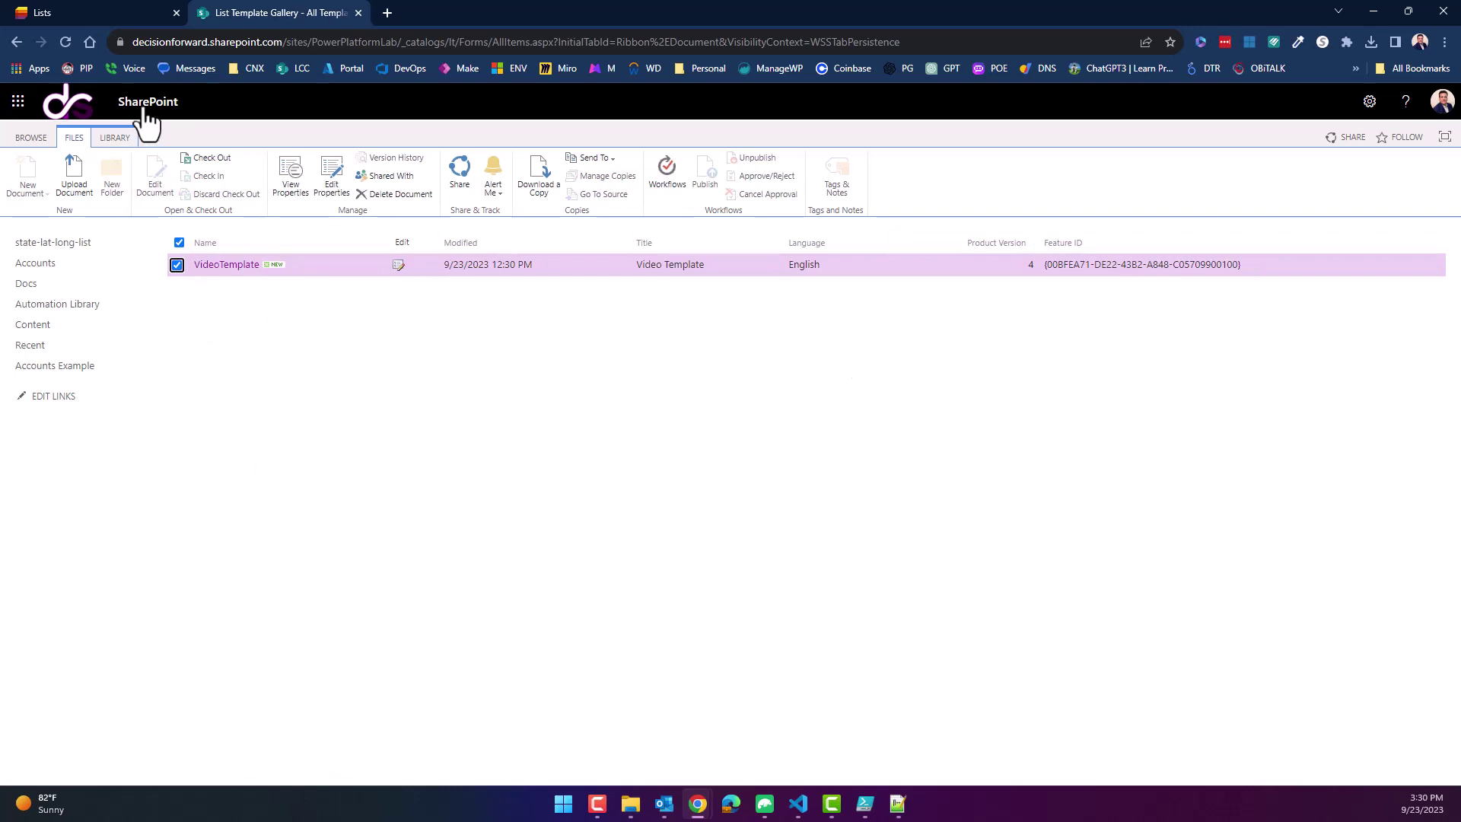
Step: Go to the SharePoint start page and open the Power Platform Lab site
left_click(29, 103)
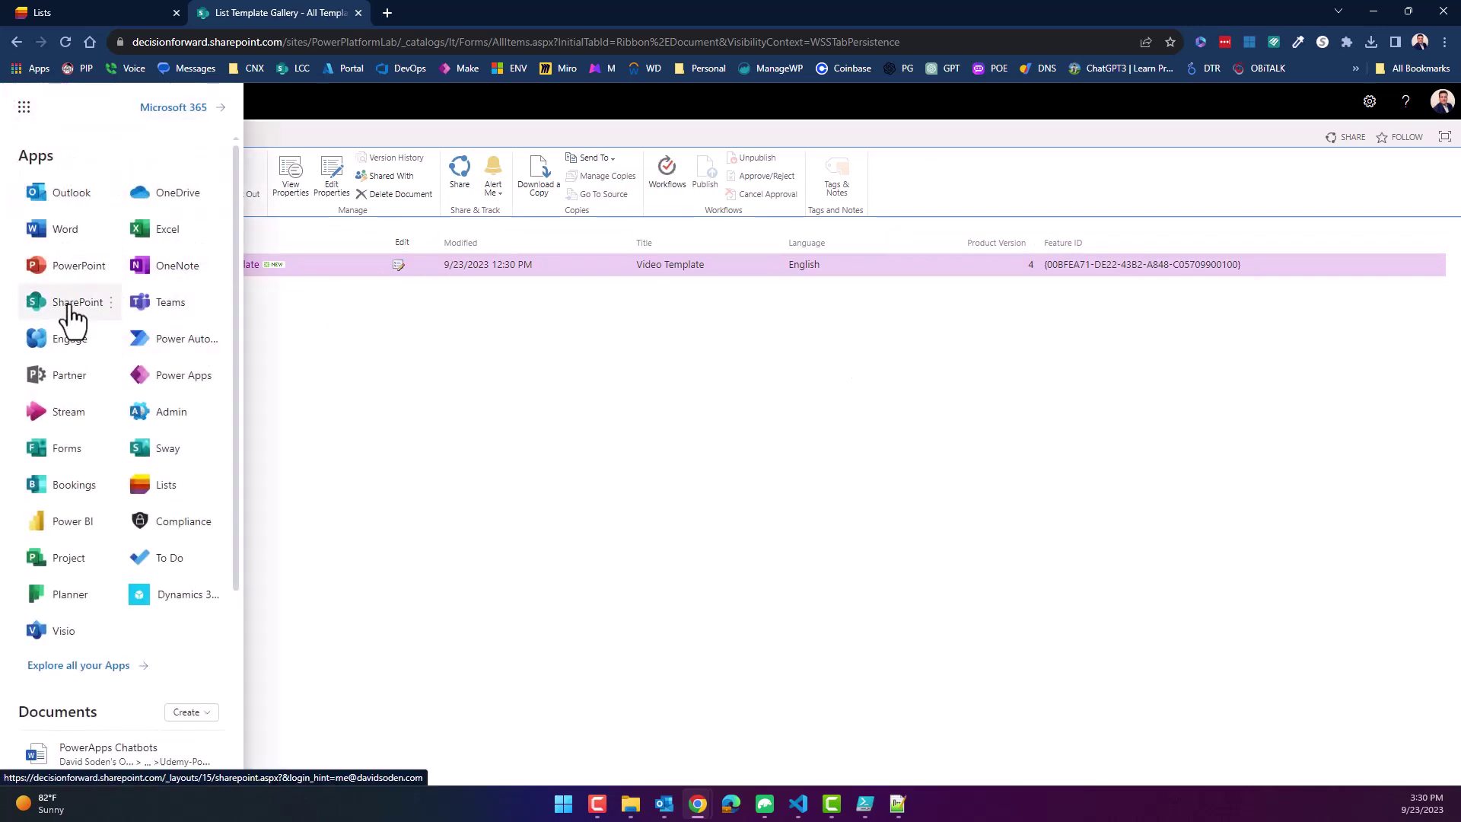
left_click(69, 303)
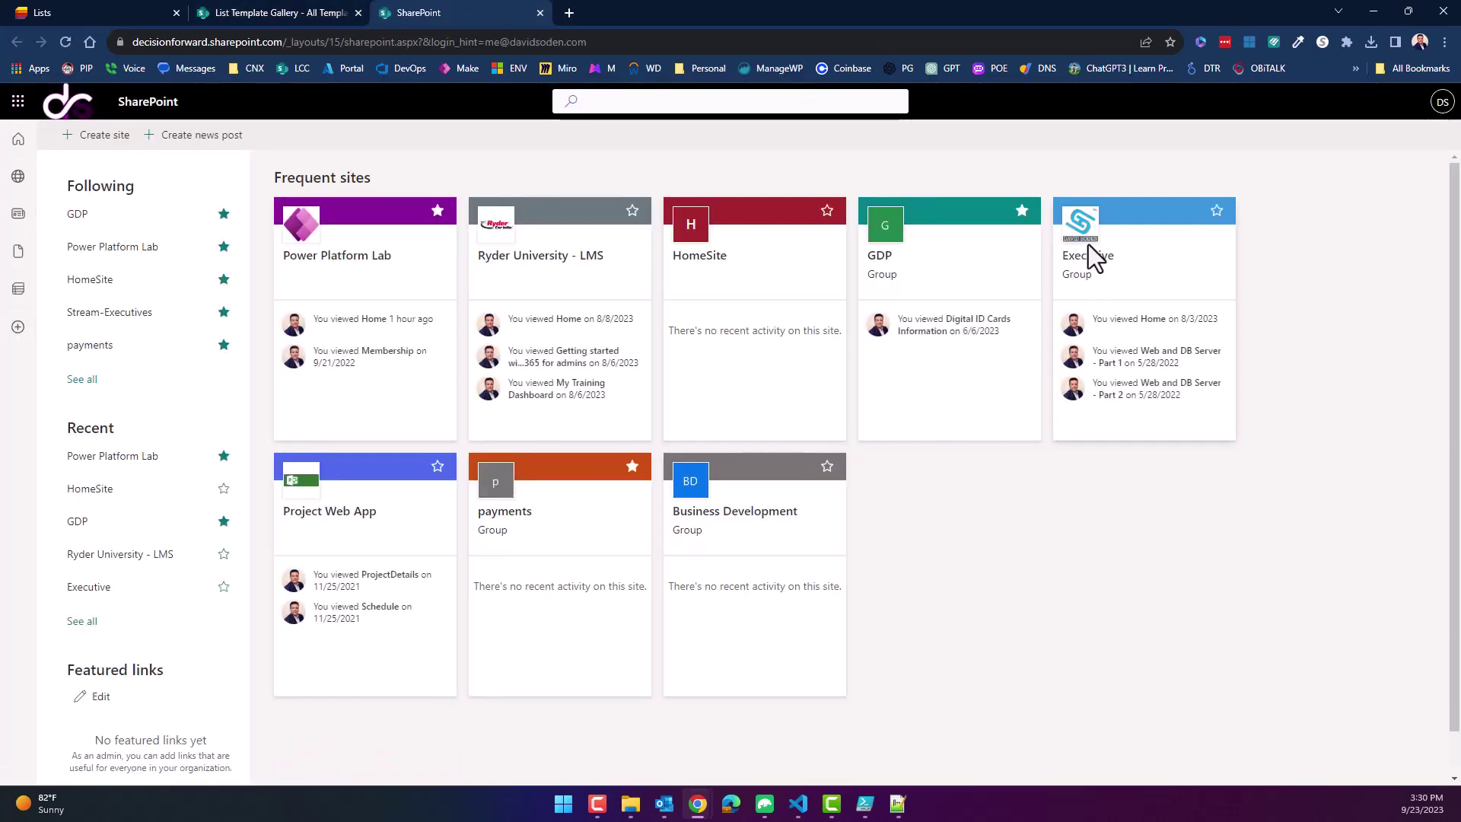
left_click(340, 272)
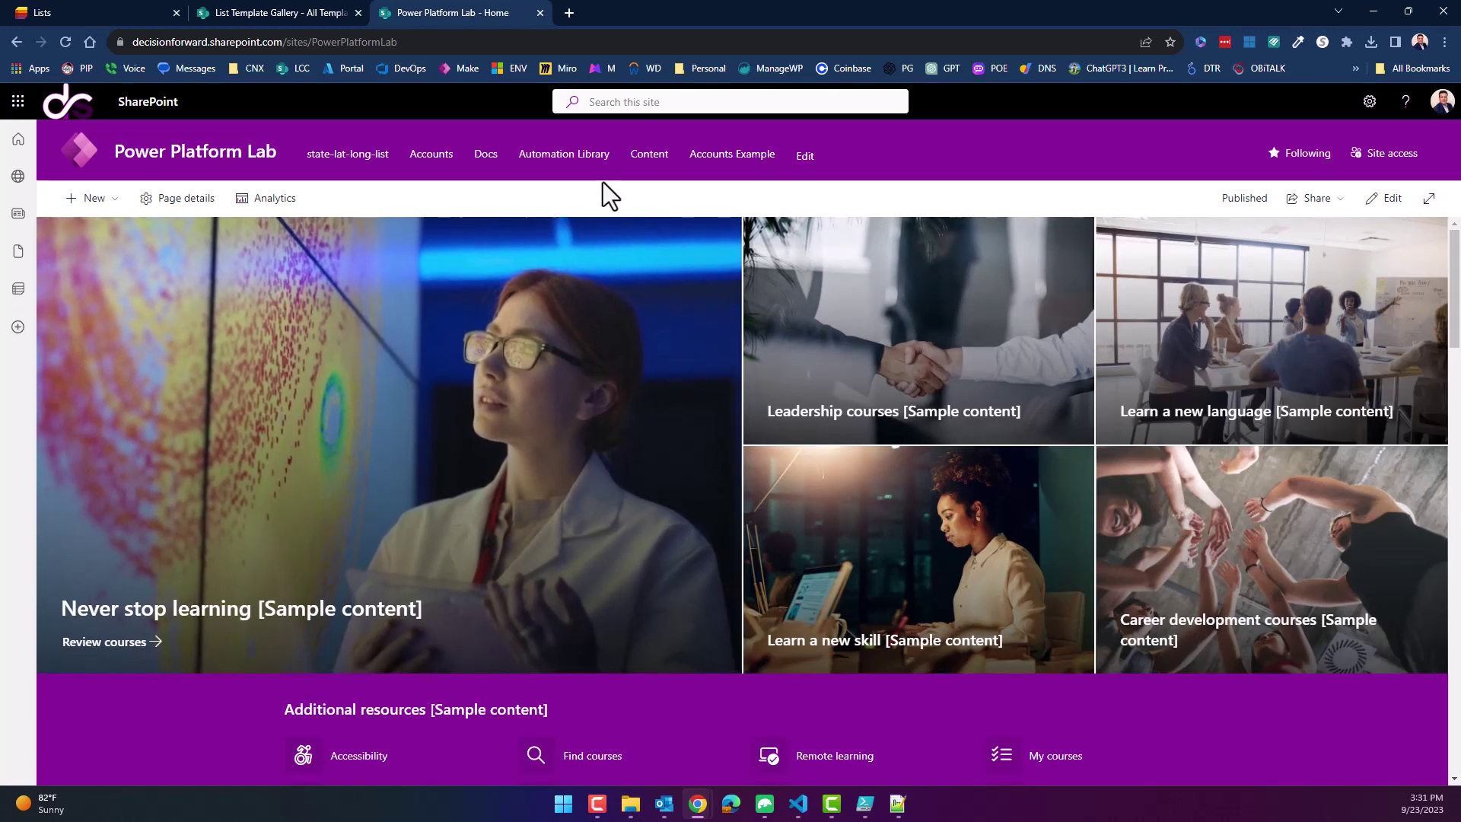
Step: Go to add an app to the site, filter by From my organization, and switch to the classic experience
left_click(106, 201)
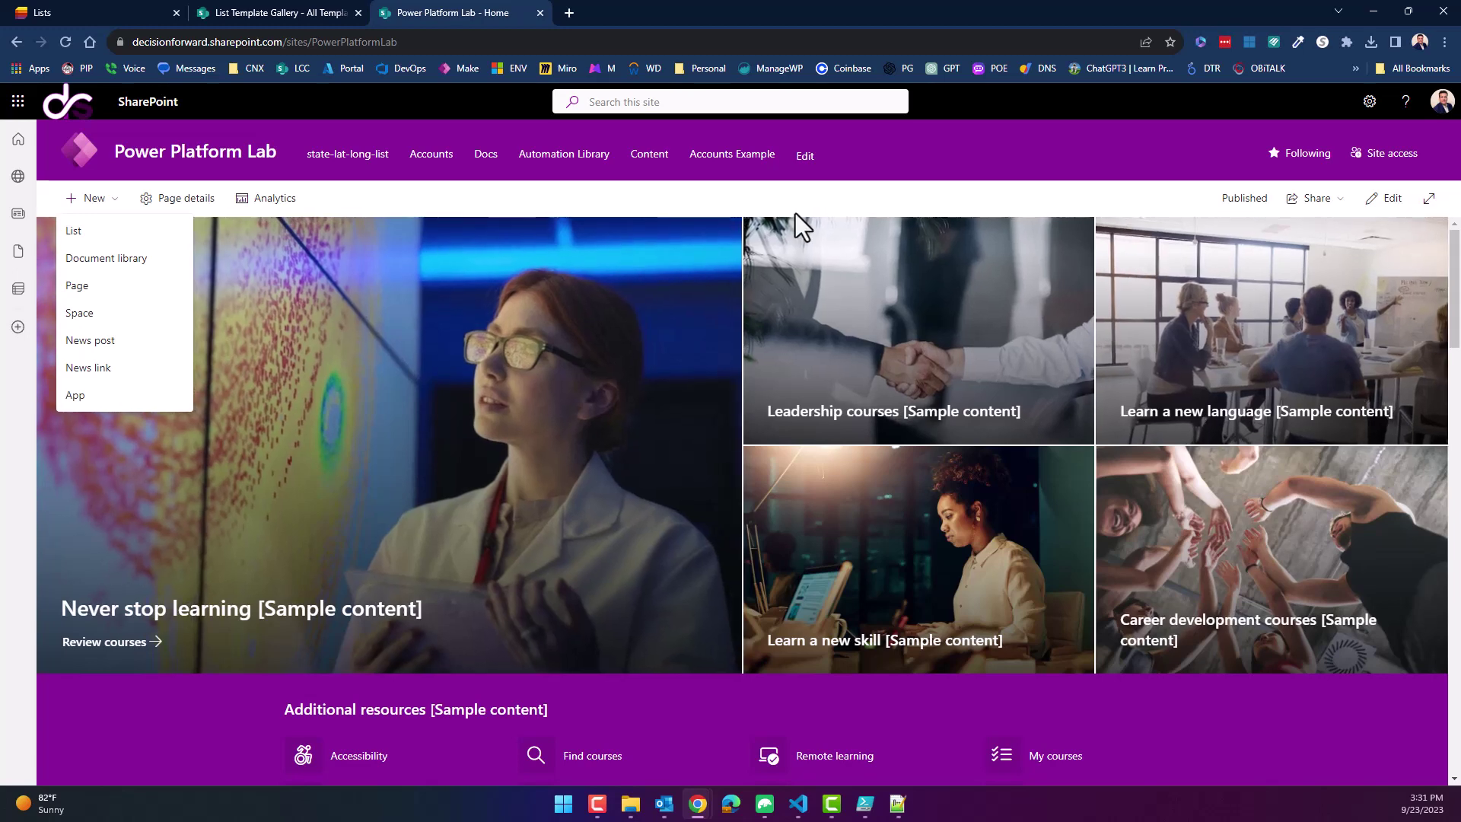
left_click(1367, 103)
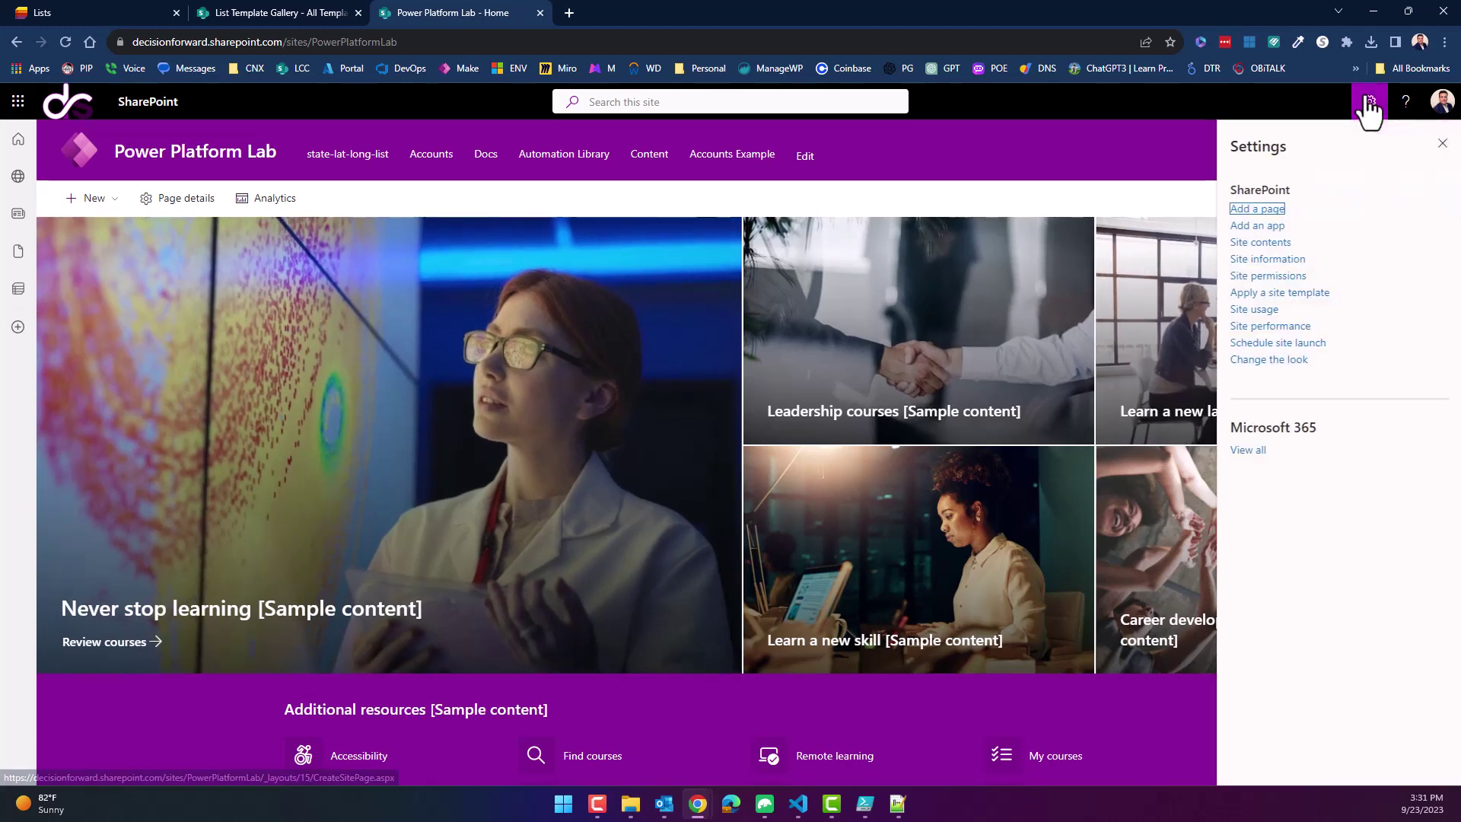
left_click(1258, 227)
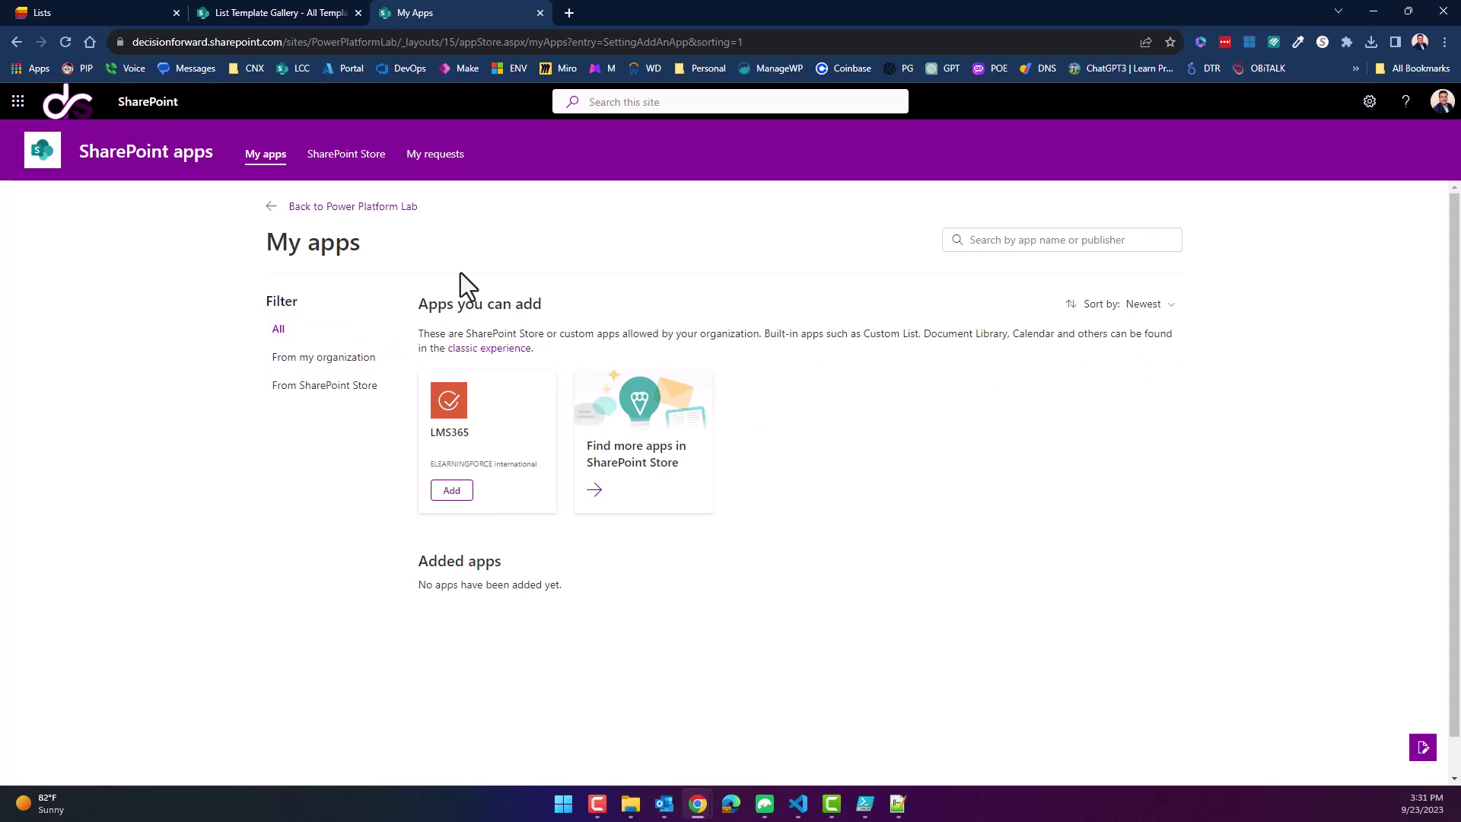
left_click(277, 332)
left_click(314, 363)
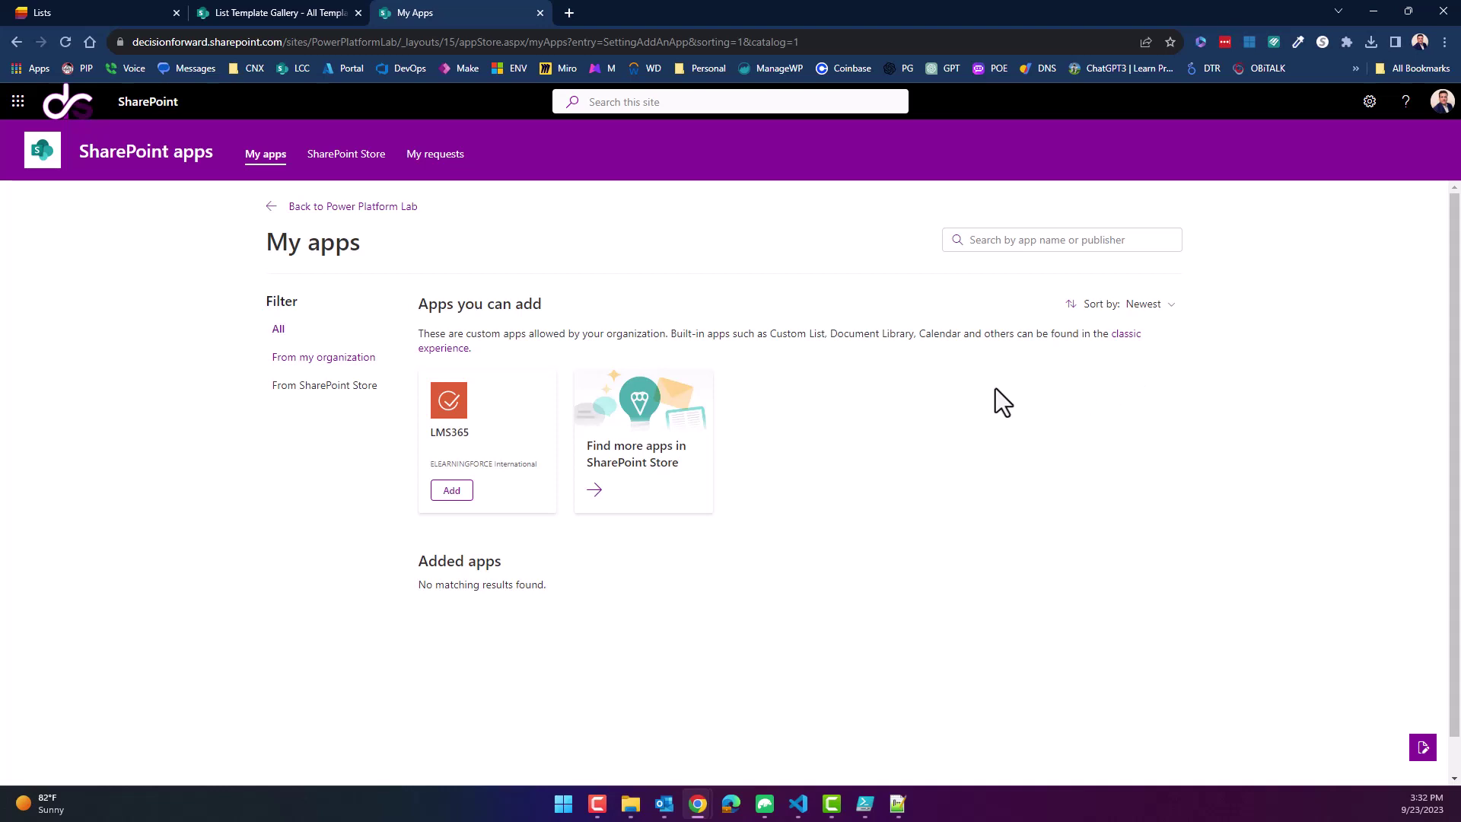
left_click(1124, 337)
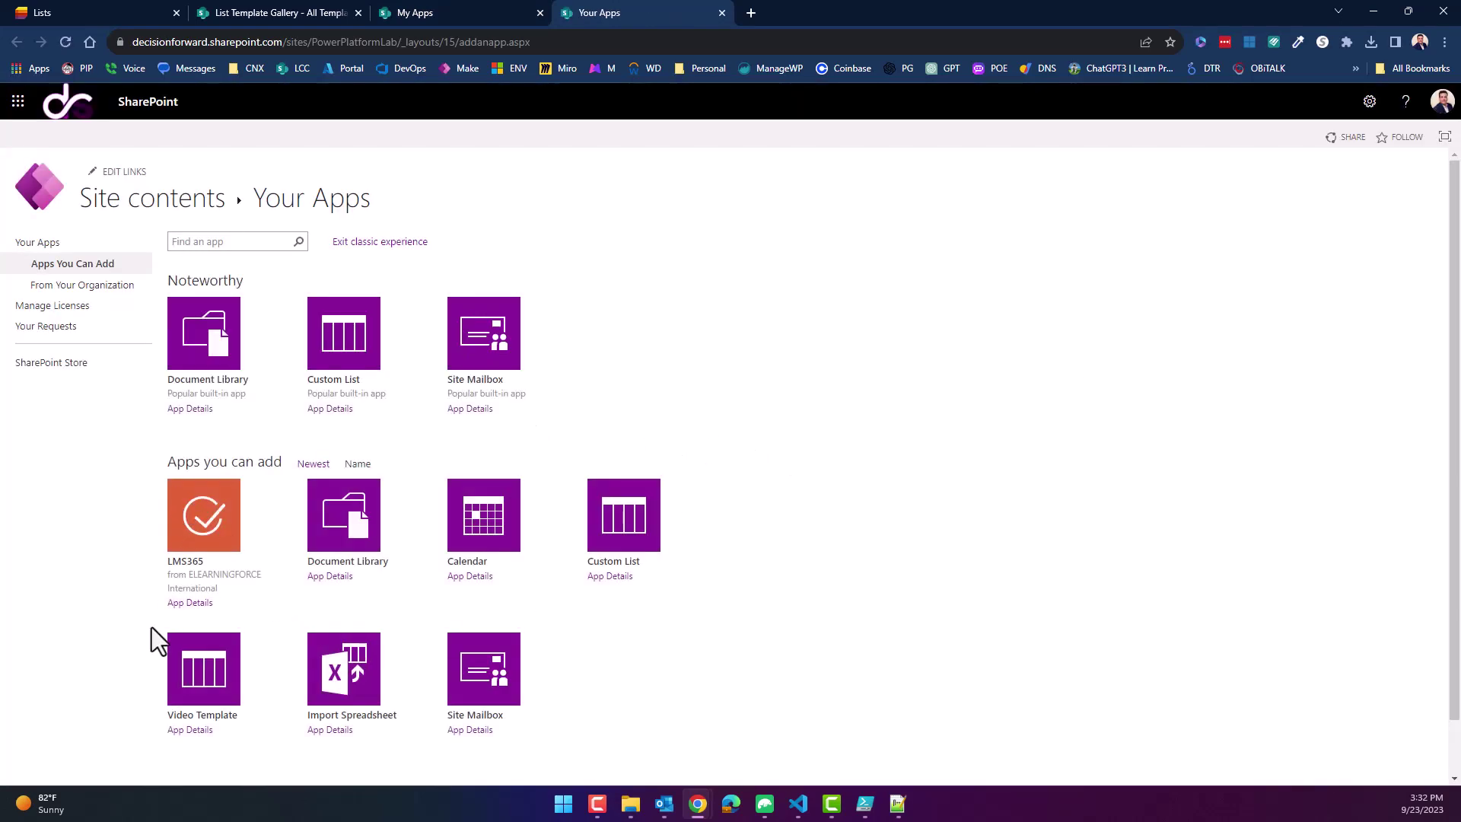
Step: Create a list named My Video List Demo from the Video Template app, checking the advanced options along the way
left_click(202, 699)
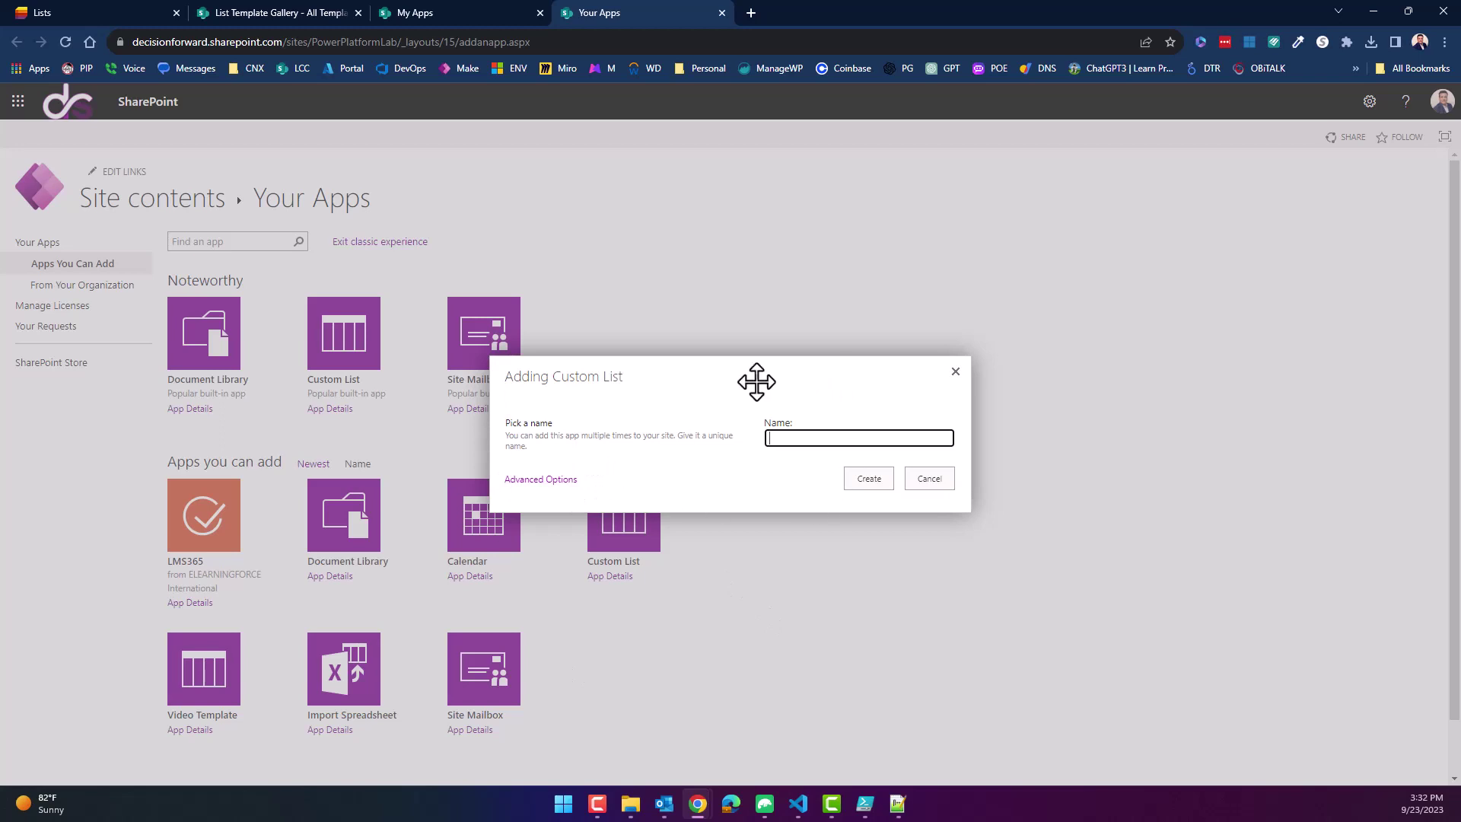
left_click(807, 447)
type("My Video List Demo")
left_click(866, 478)
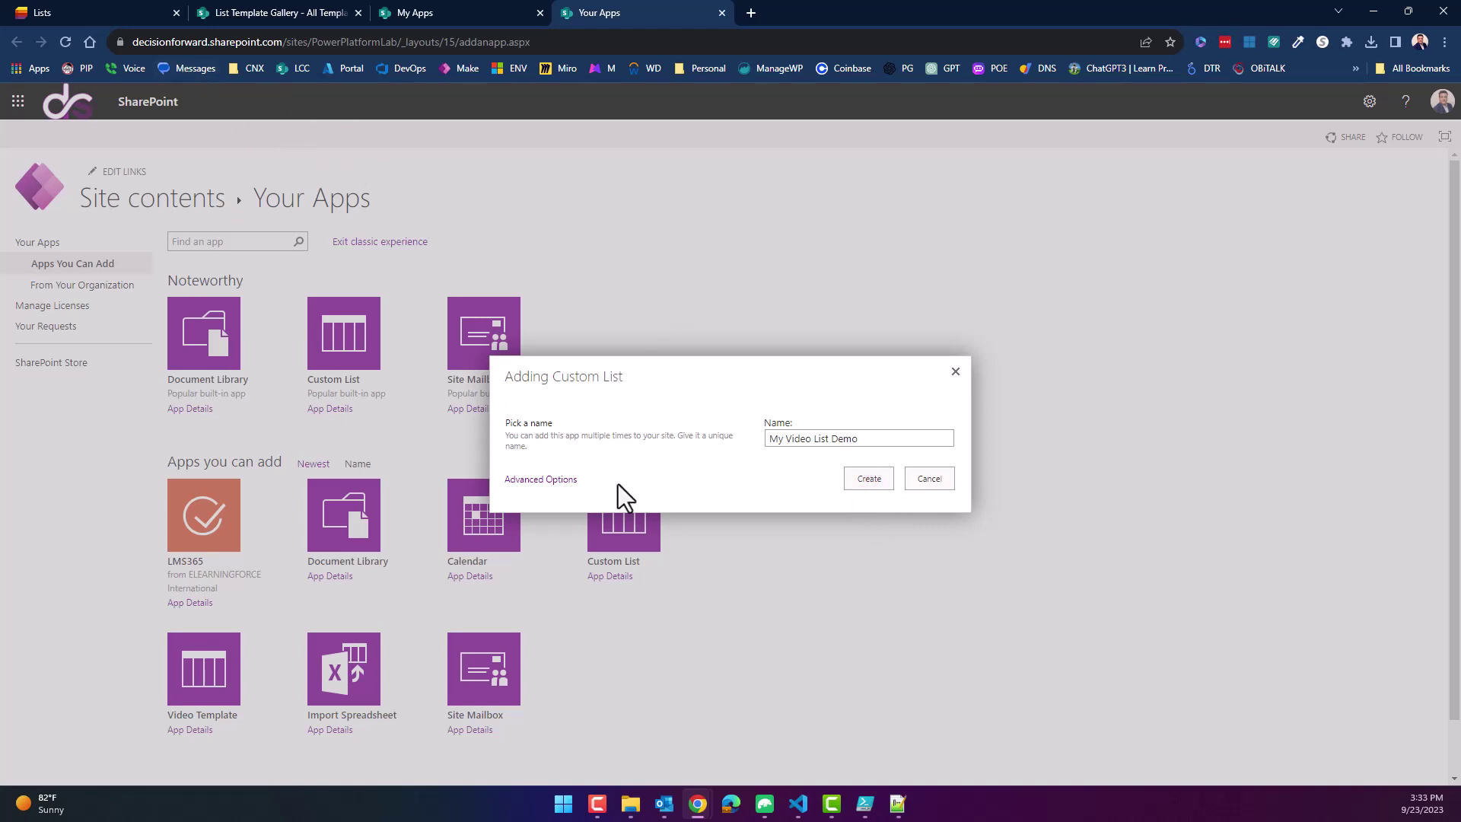
left_click(539, 481)
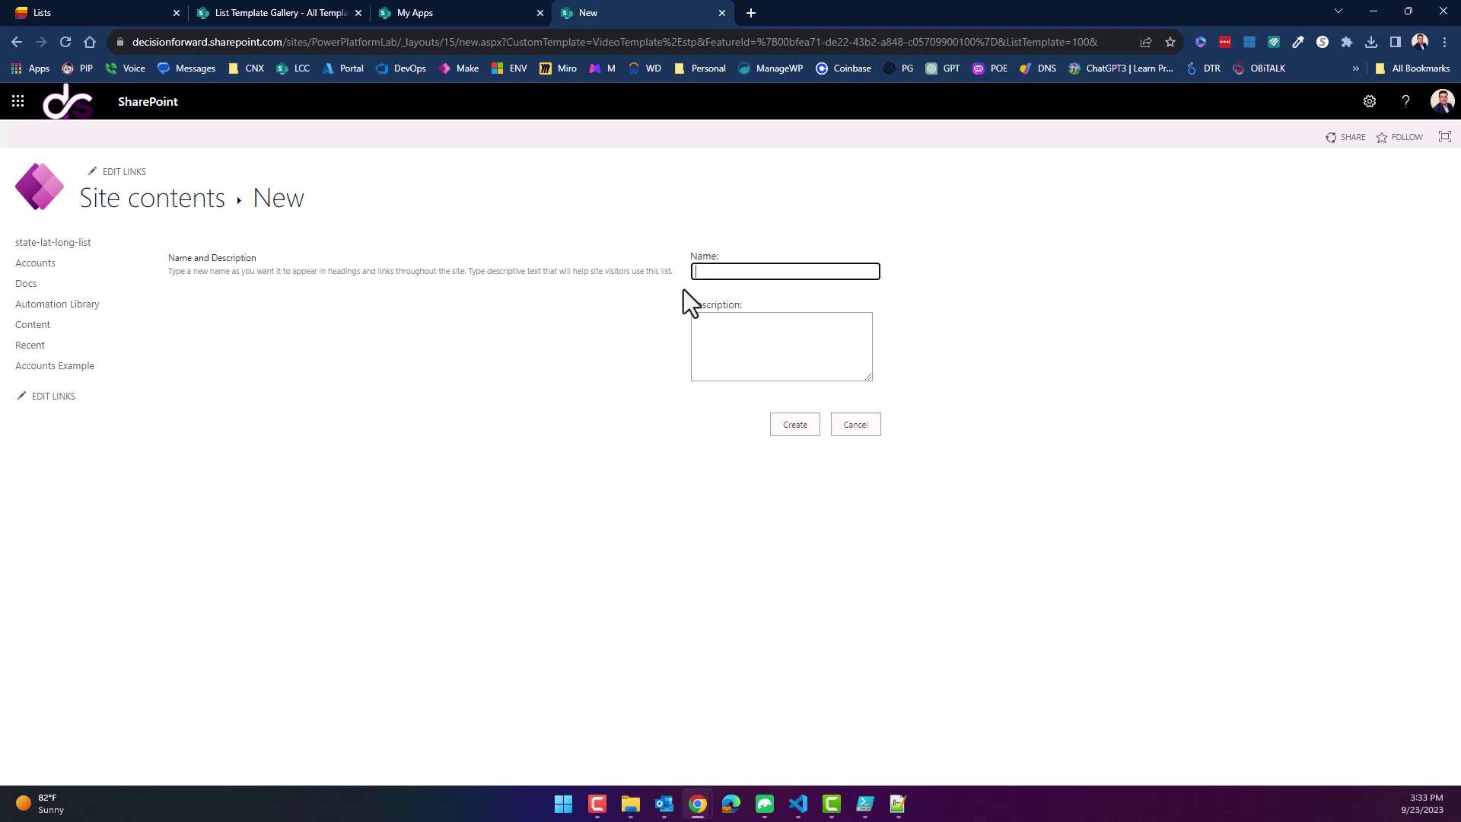
left_click(851, 425)
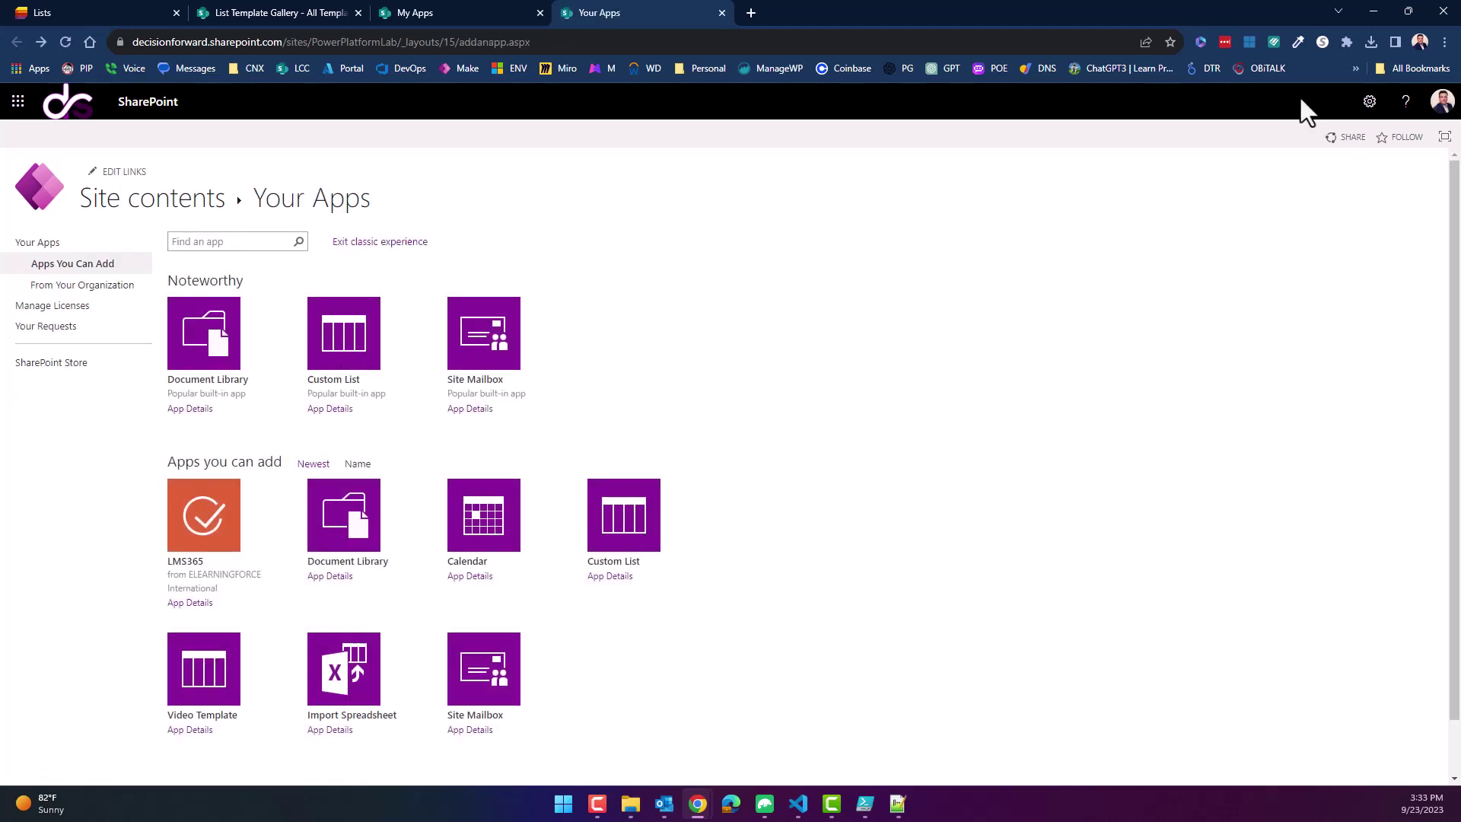
Step: Go to the Power Platform Lab site contents and open the My Video List Demo list
left_click(150, 110)
left_click(116, 250)
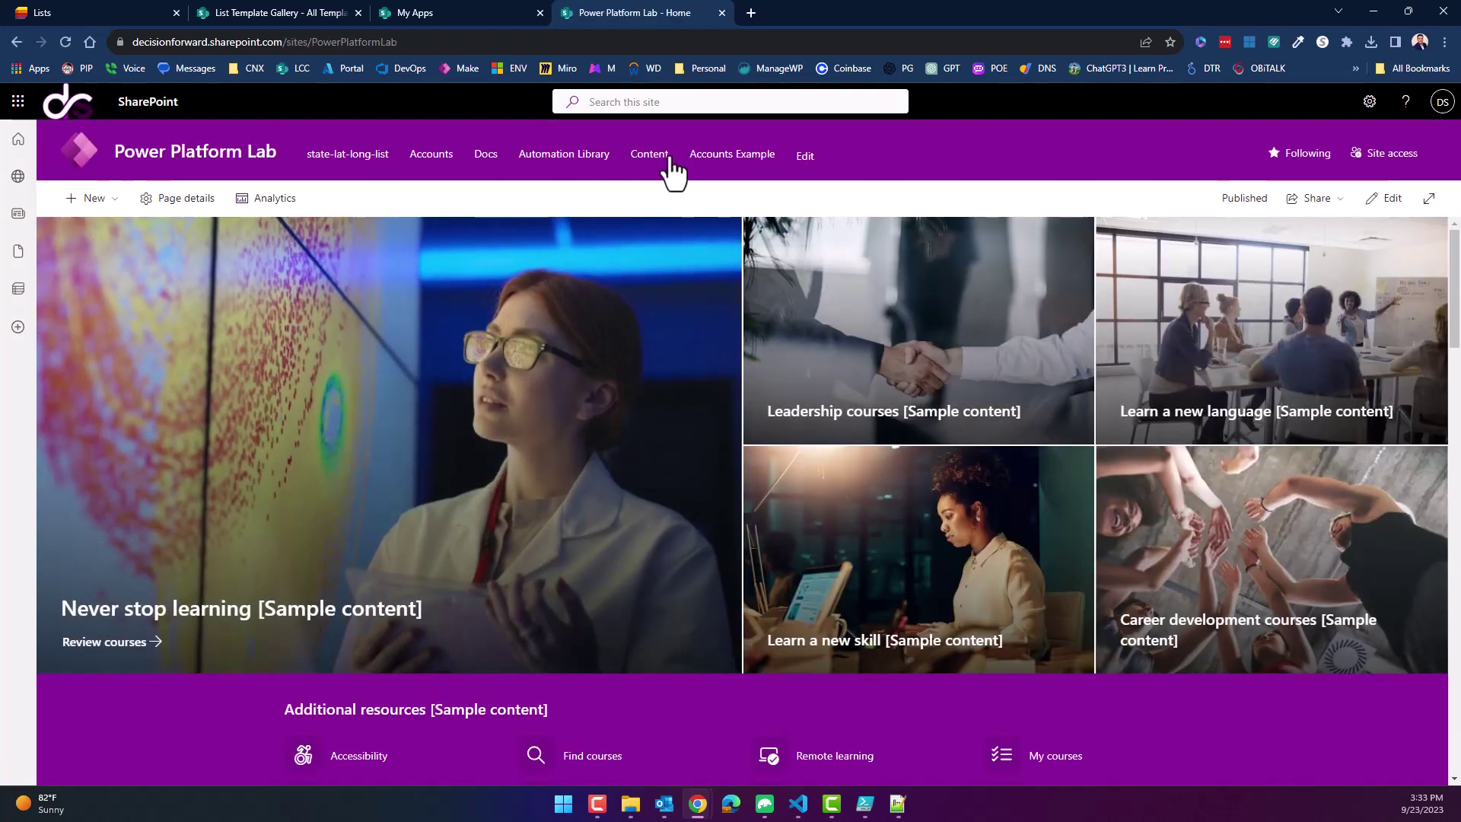
left_click(662, 169)
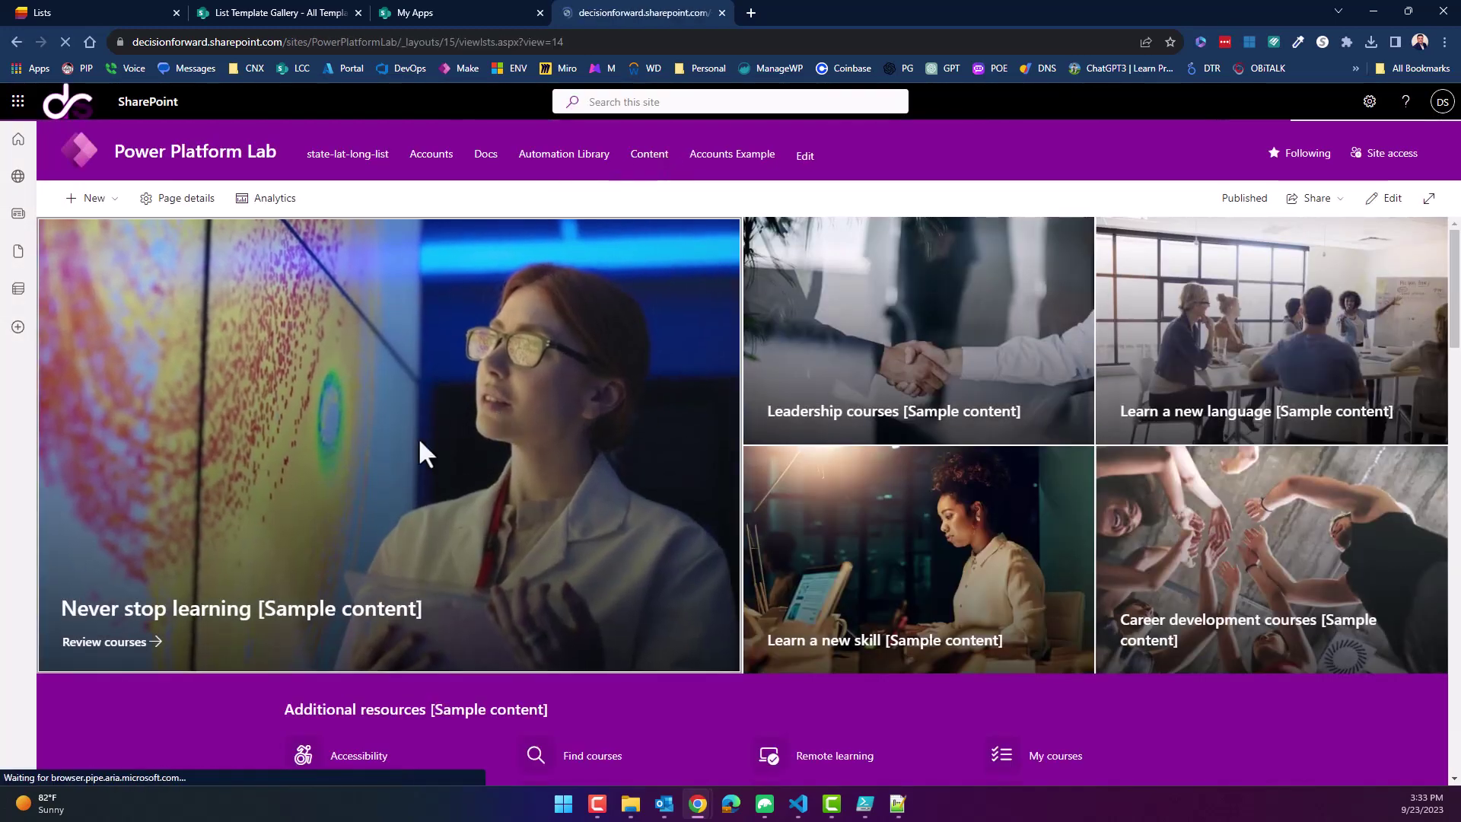
scroll(233, 583, "down", 3)
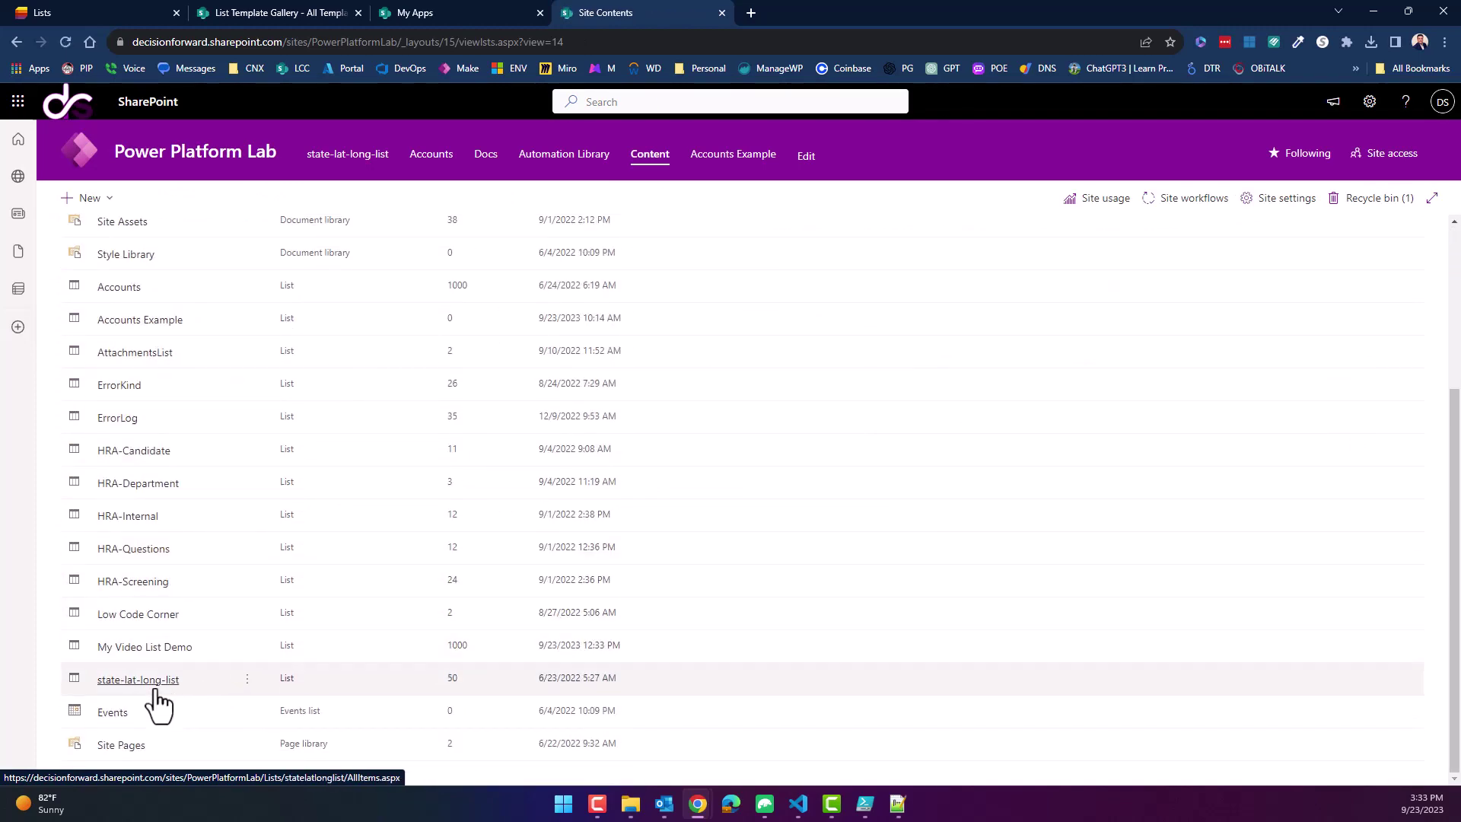
left_click(144, 646)
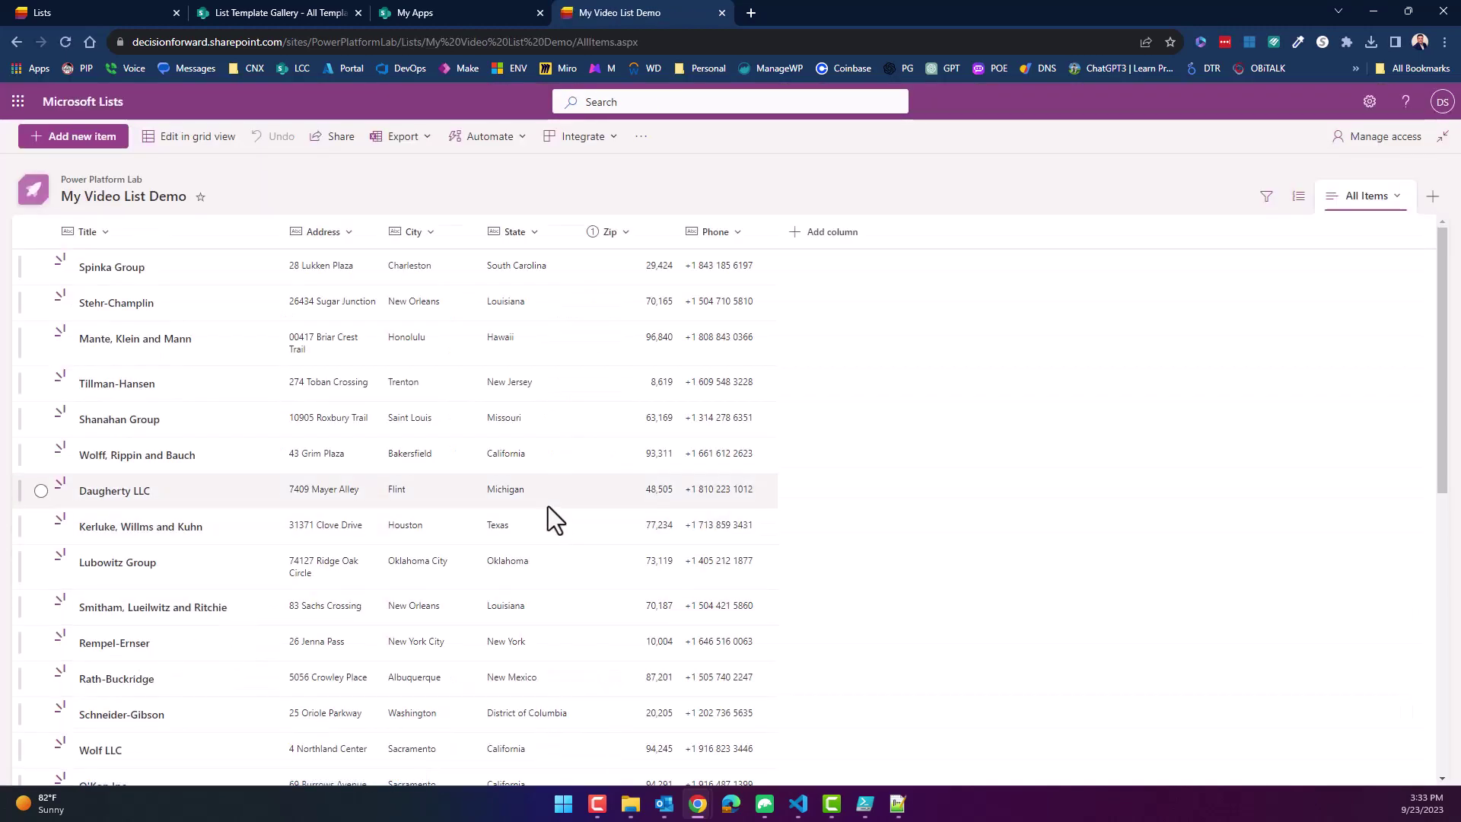